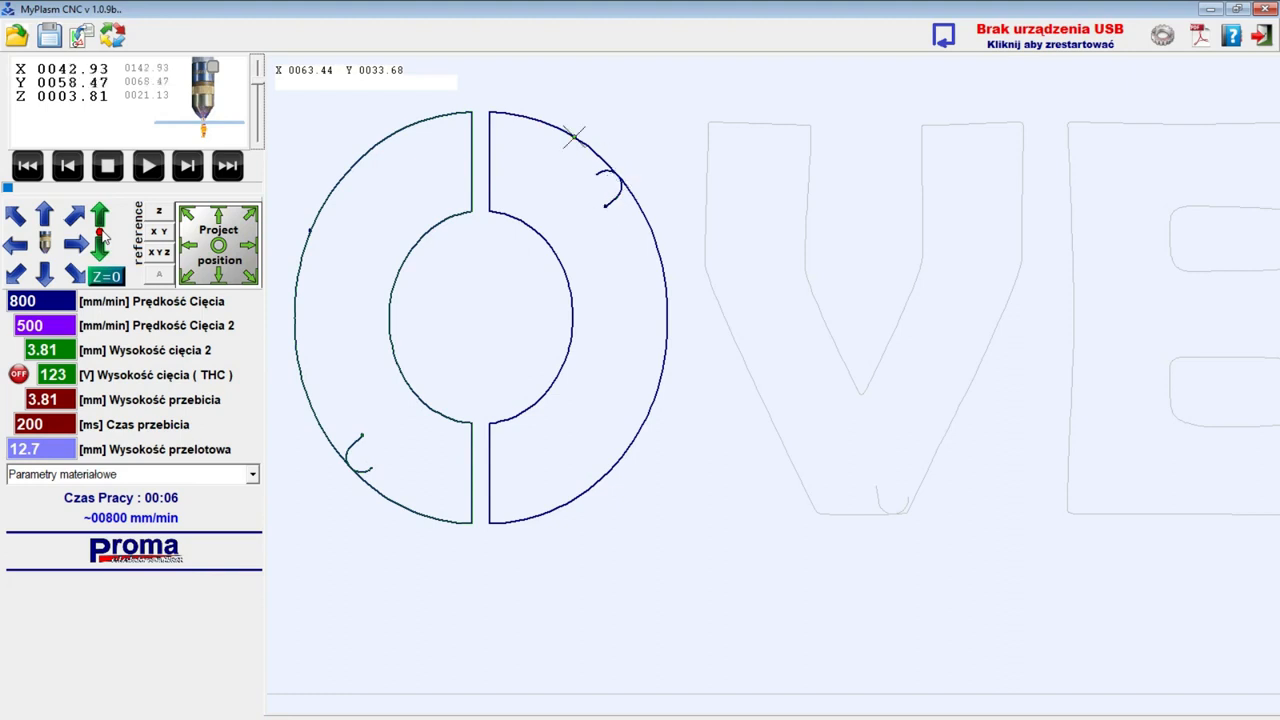
# Start the cutting program and jog the torch back and forth along the X axis near the work area's left boundary.
pyautogui.keyDown('ctrl'); pyautogui.click(148, 165); pyautogui.keyUp('ctrl')
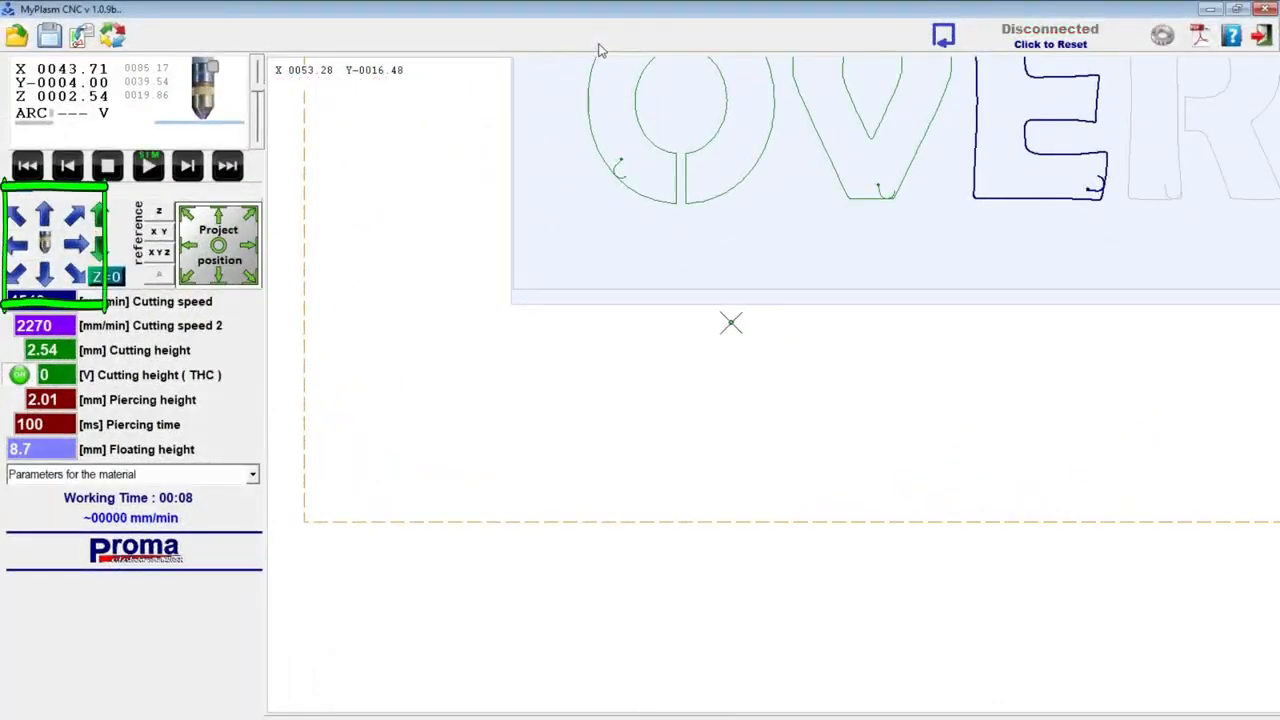
pyautogui.press('Left')
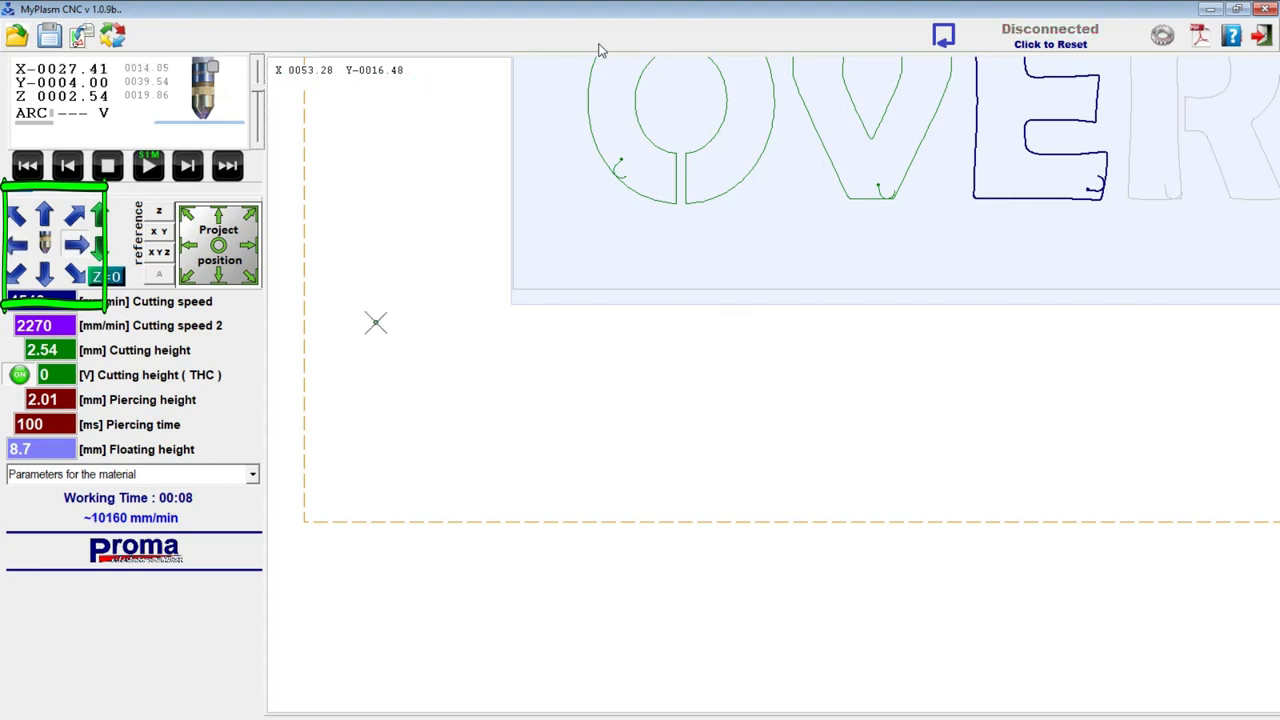
pyautogui.press('Right')
pyautogui.press('Left')
pyautogui.press('Right')
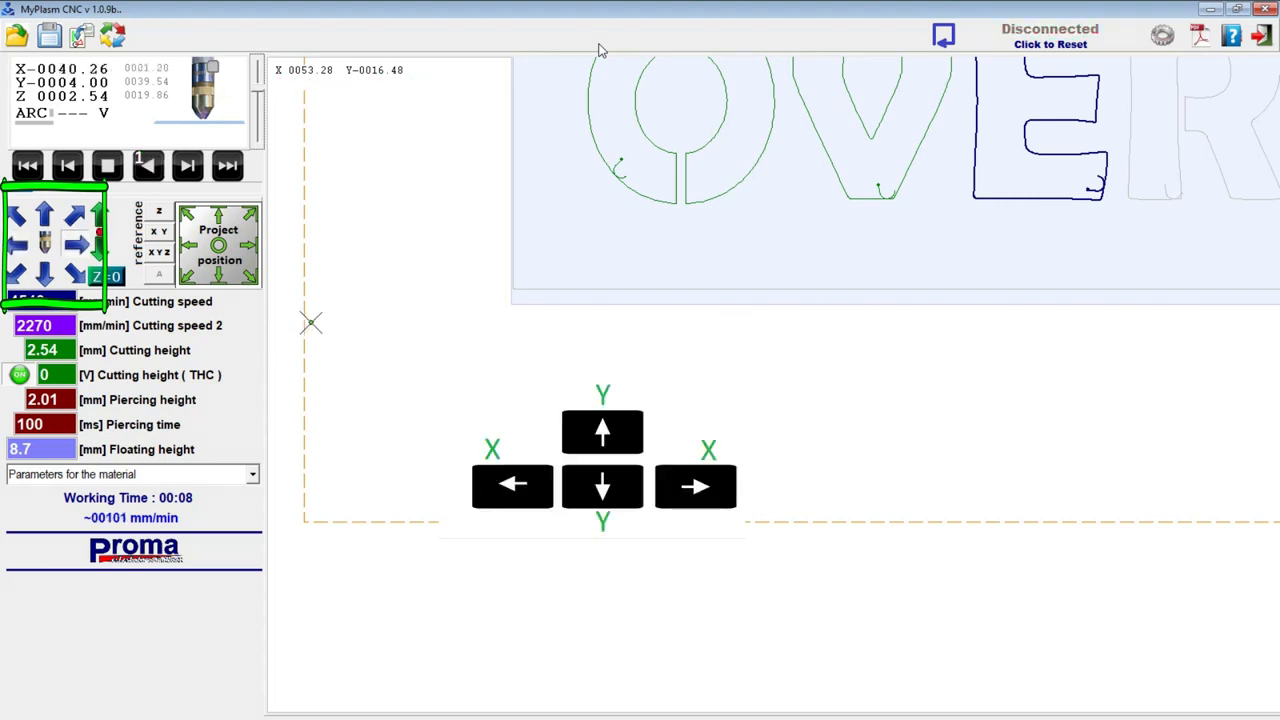
# Jog the torch in the positive Y and X directions to about X -36.66, Y 7.72.
pyautogui.press('Up')
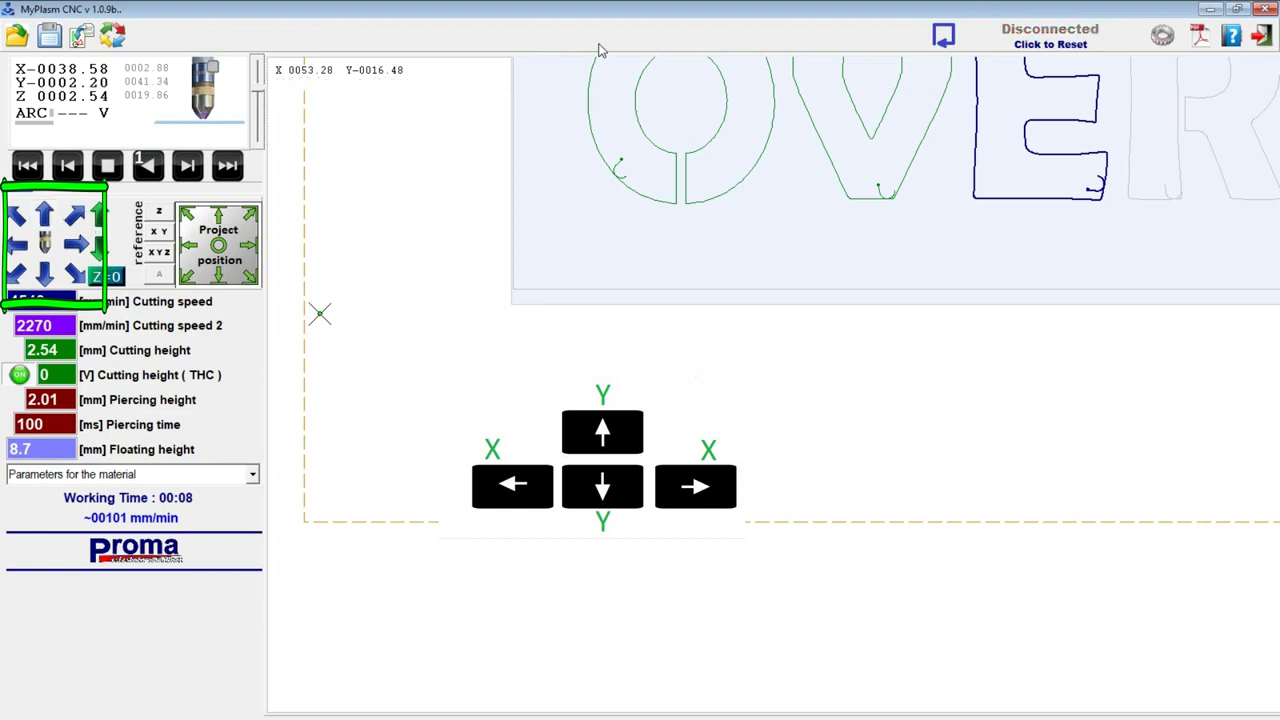
pyautogui.hotkey('Up', 'Right')
pyautogui.press('Up')
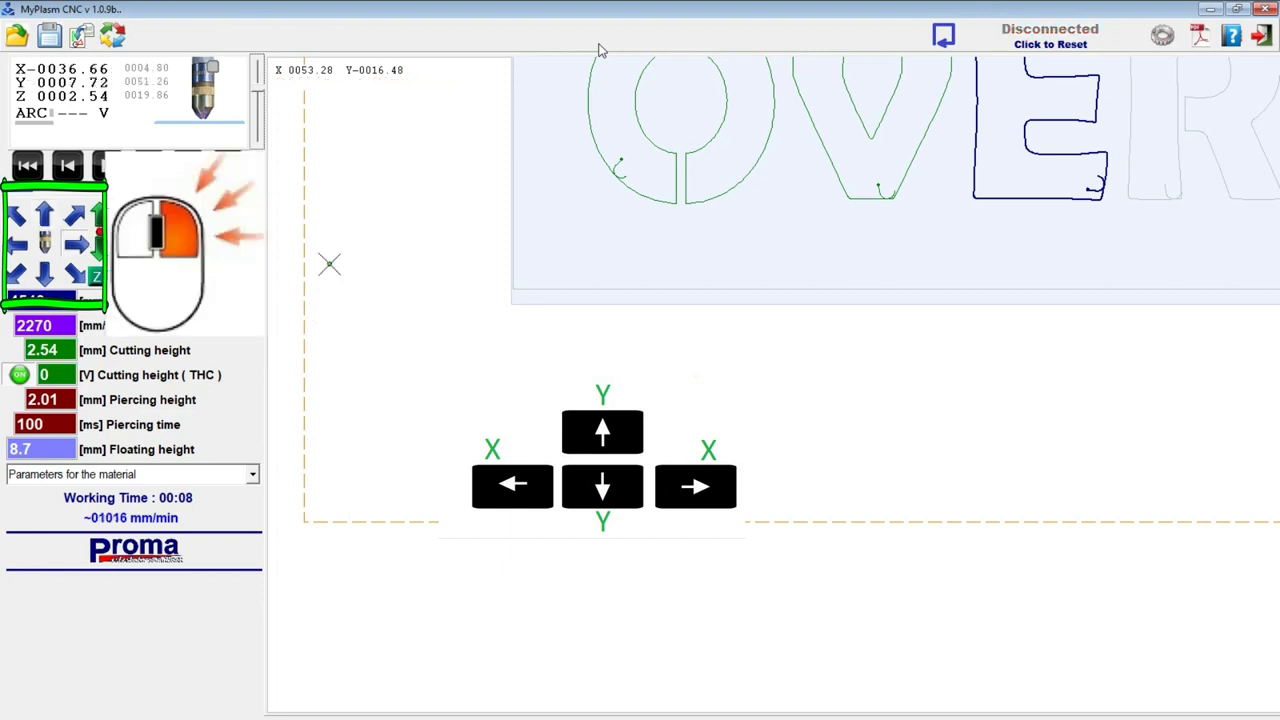
pyautogui.press('Right')
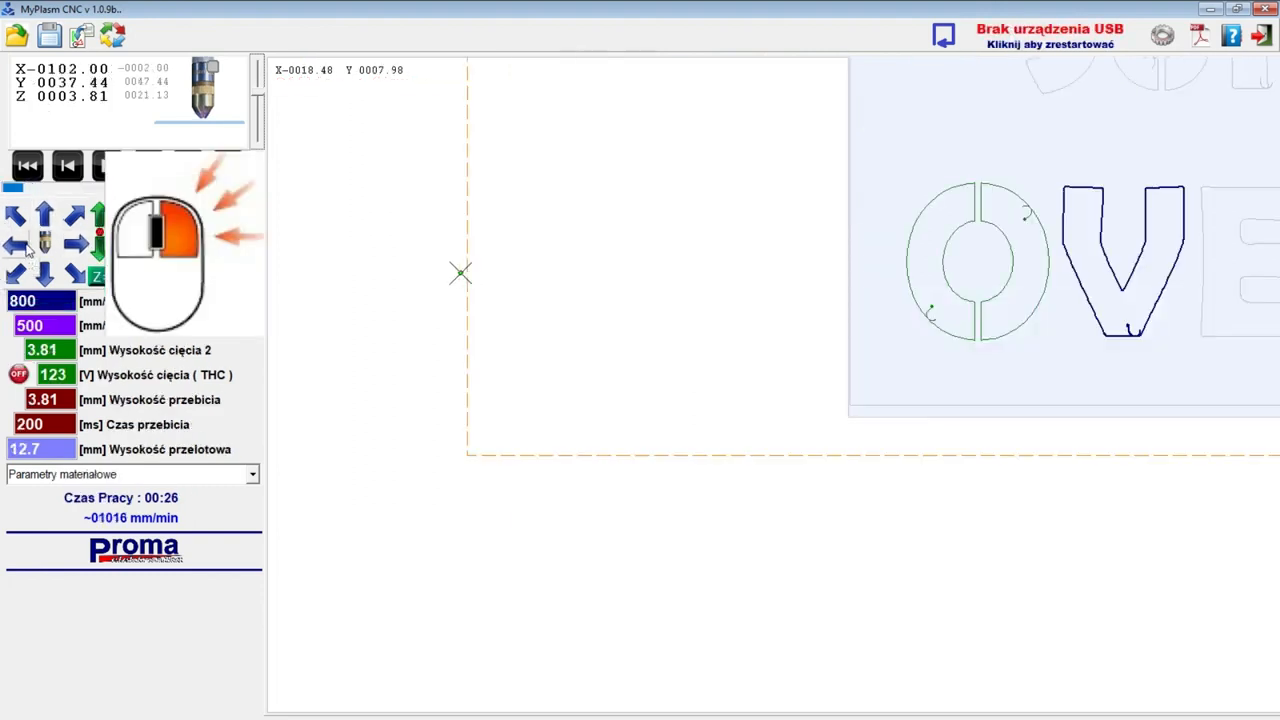
# Jog the torch slowly in both directions along the X axis, finishing with a positive X move at maximum speed.
pyautogui.rightClick(28, 249)
pyautogui.rightClick(77, 248)
pyautogui.keyDown('shift'); pyautogui.rightClick(77, 253); pyautogui.keyUp('shift')
# Jog the torch both ways along X and Y at maximum speed, and in negative Y at 10% speed.
pyautogui.hotkey('shift', 'Left')
pyautogui.hotkey('shift', 'Right')
pyautogui.hotkey('shift', 'Down')
pyautogui.hotkey('shift', 'Up')
pyautogui.hotkey('ctrl', 'Down')
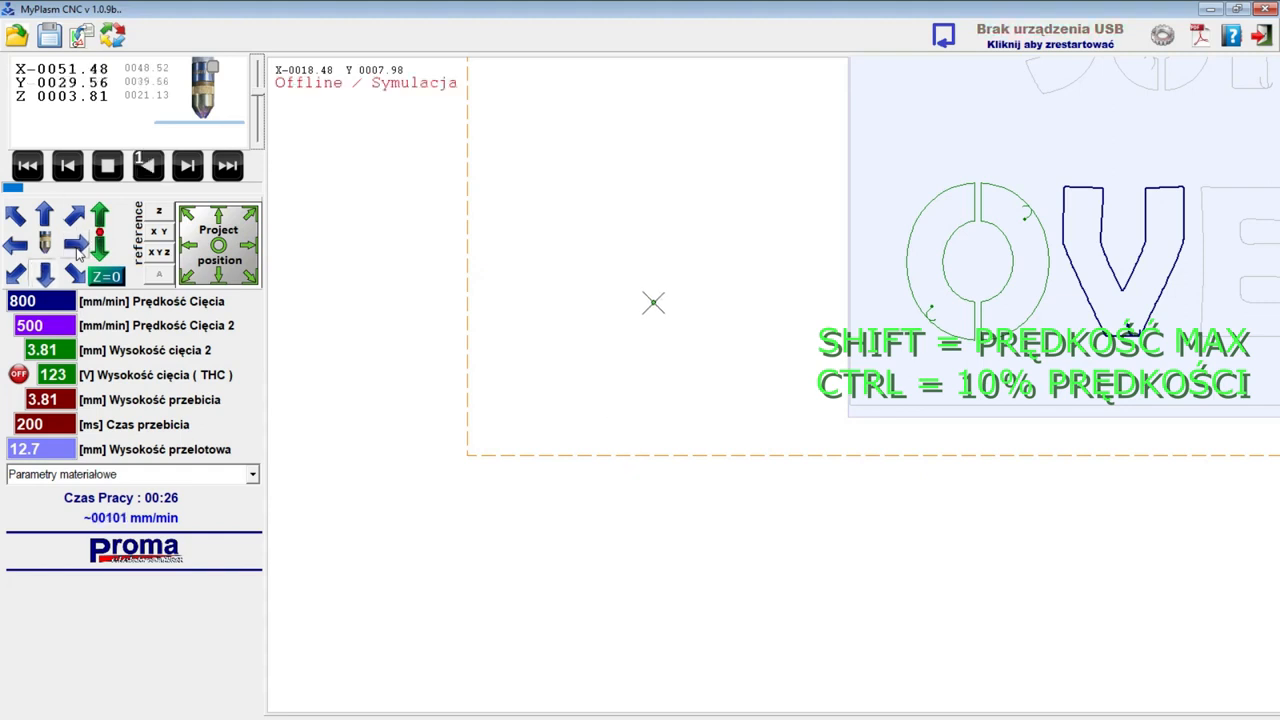
pyautogui.hotkey('ctrl', 'Down')
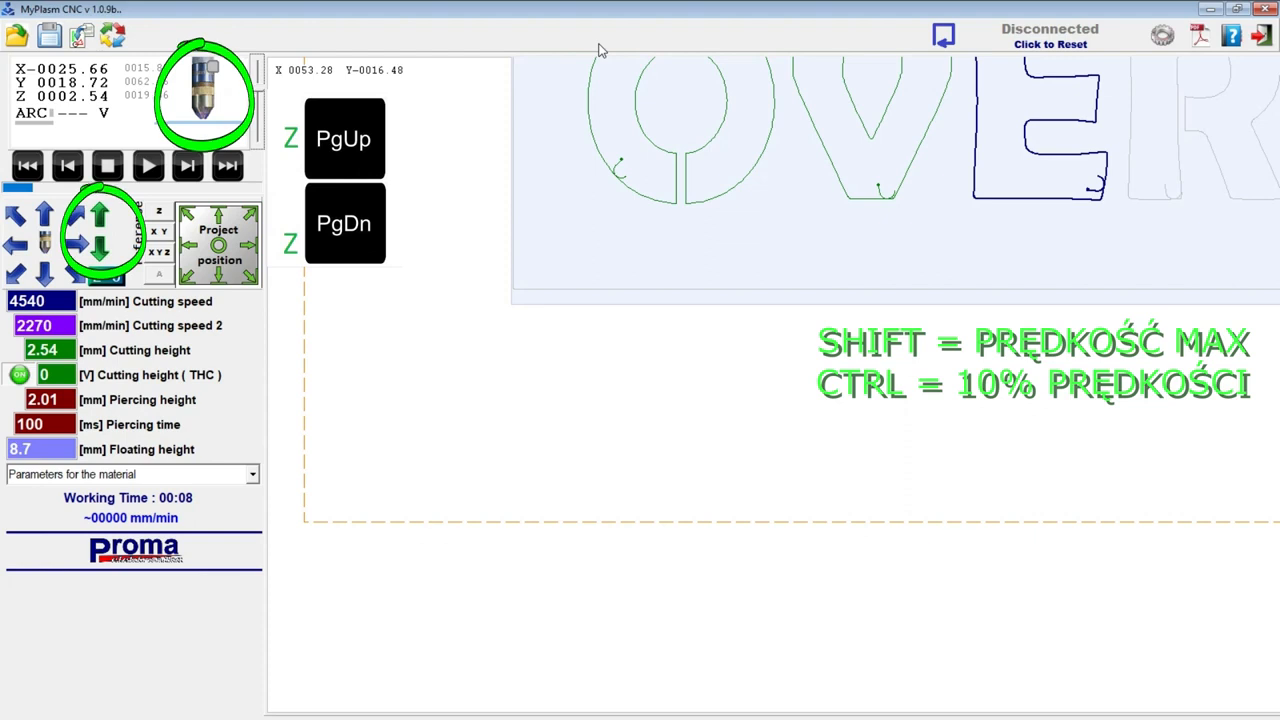
# Lower the torch to about Z -5.11 and raise it to about Z 14.50, ending with a manual torch trigger.
pyautogui.press('pagedown')
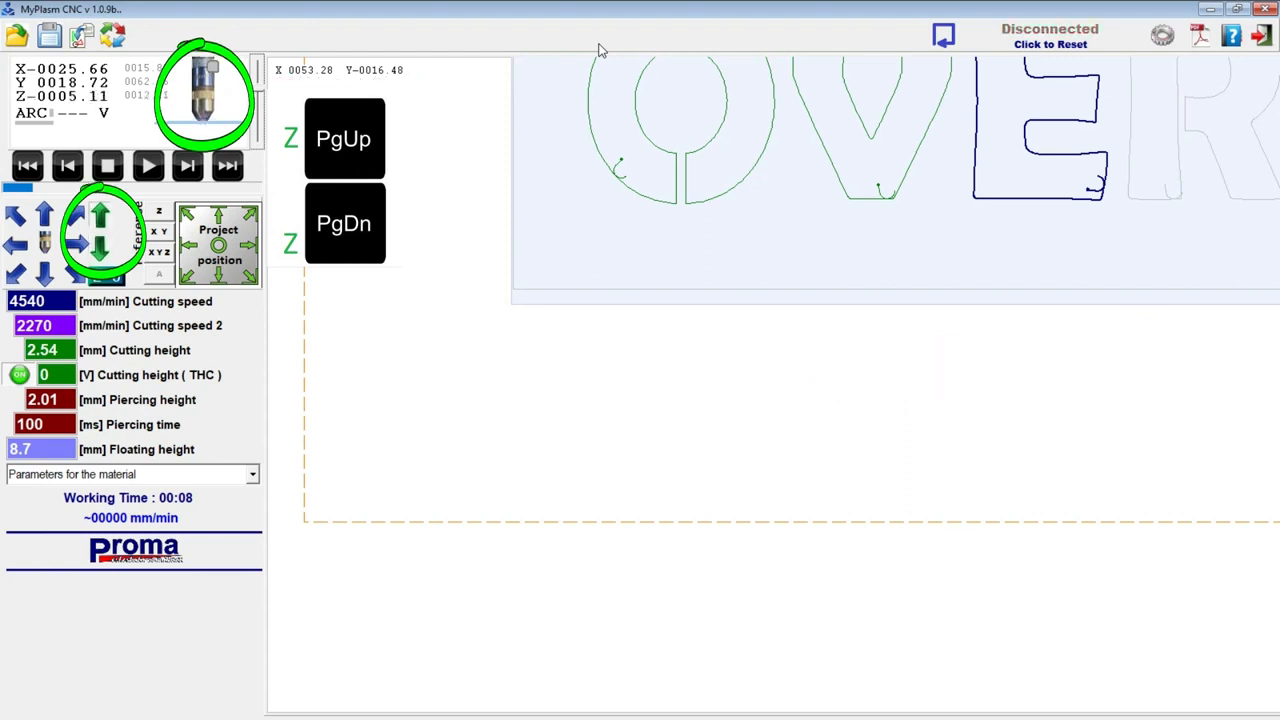
pyautogui.press('pageup')
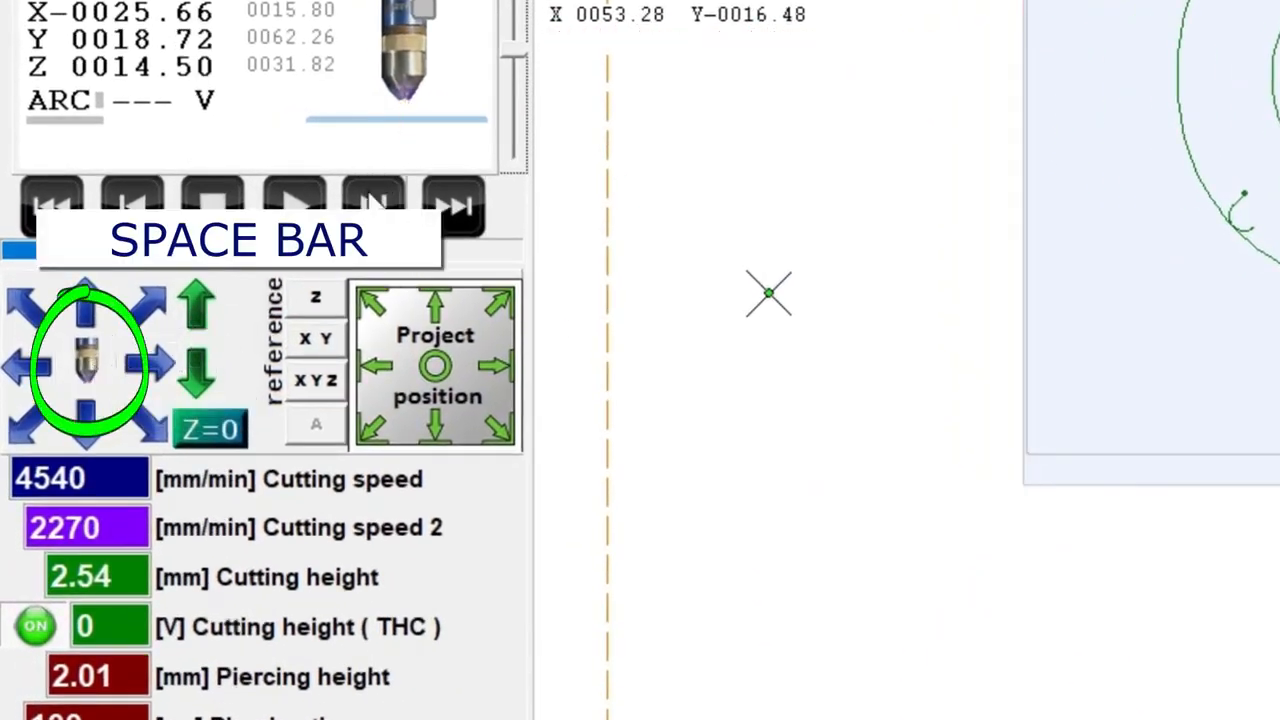
pyautogui.press('space')
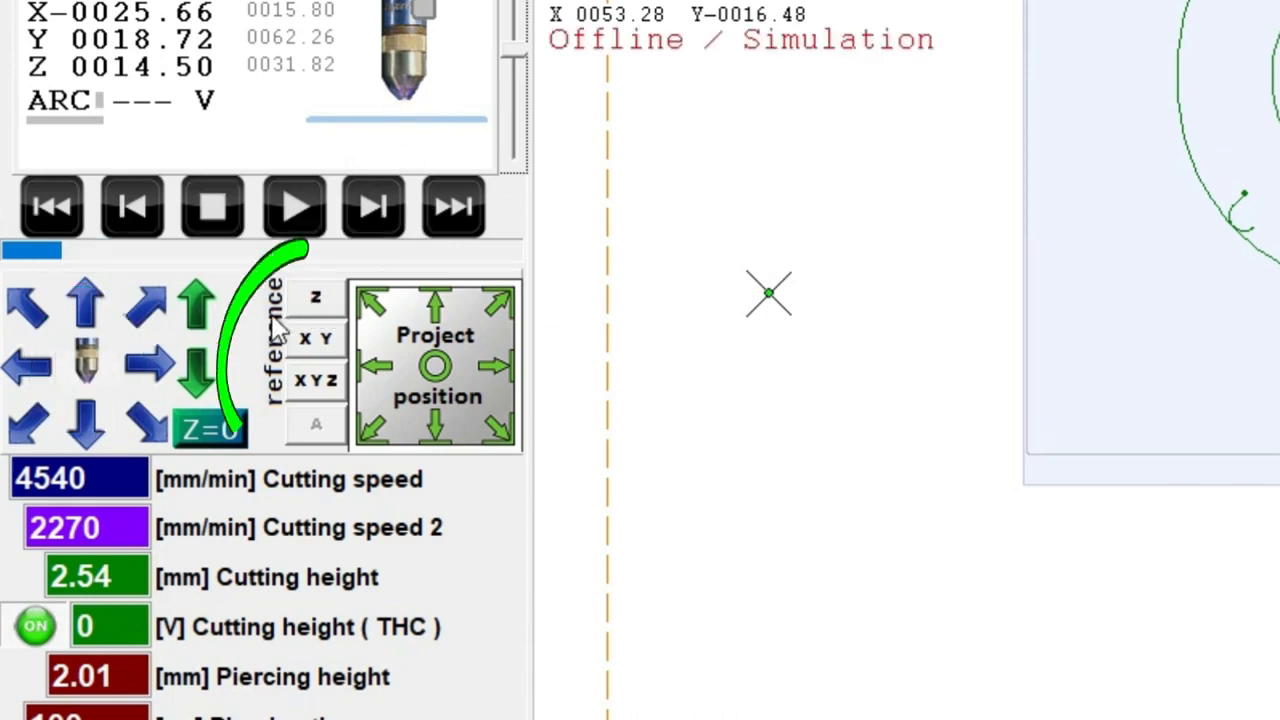
# Reference the machine's Z axis and its X and Y axes.
pyautogui.click(315, 300)
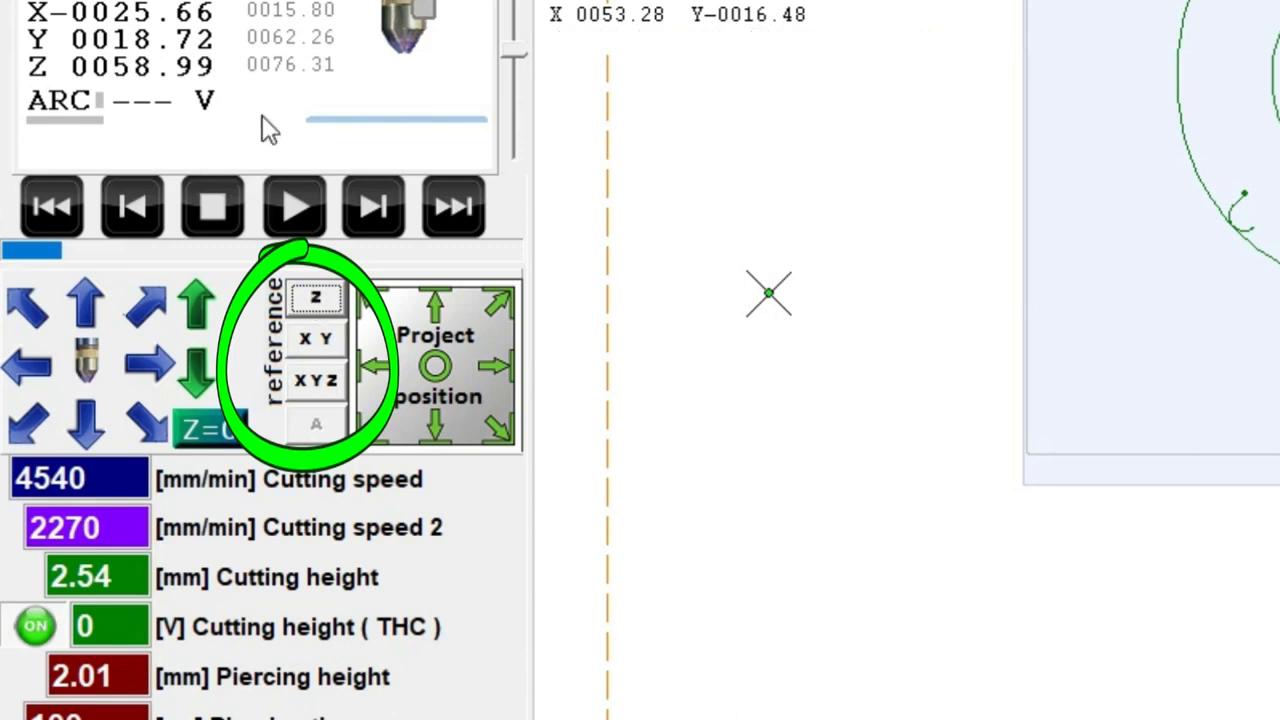
pyautogui.click(318, 340)
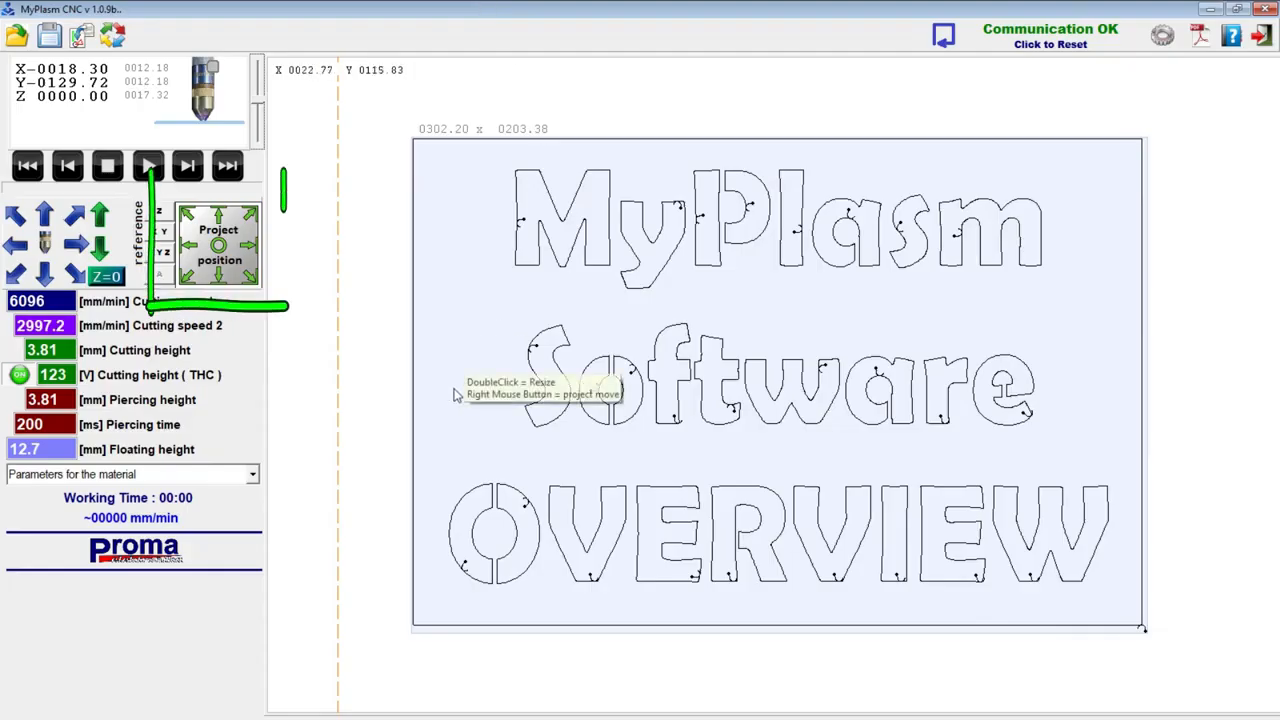
# Place the project so that its lower-left corner sits at the current torch position.
pyautogui.scroll(-4, 448, 329)
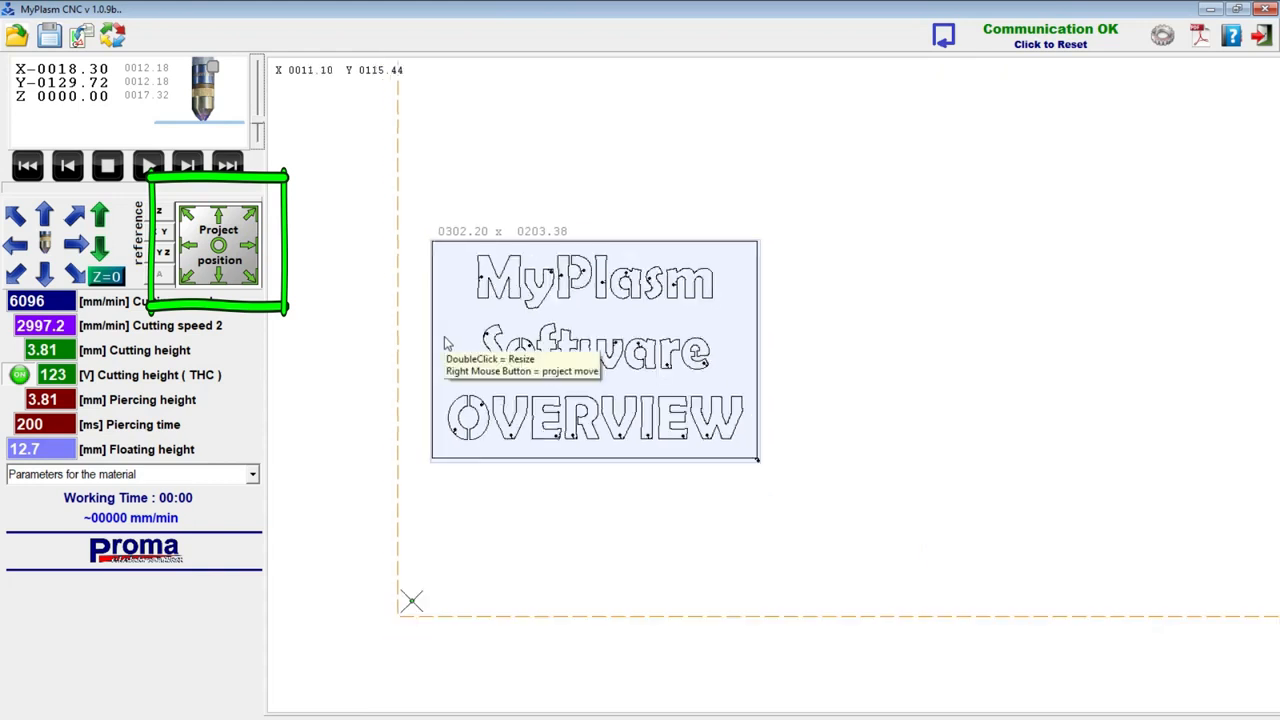
pyautogui.press('F9')
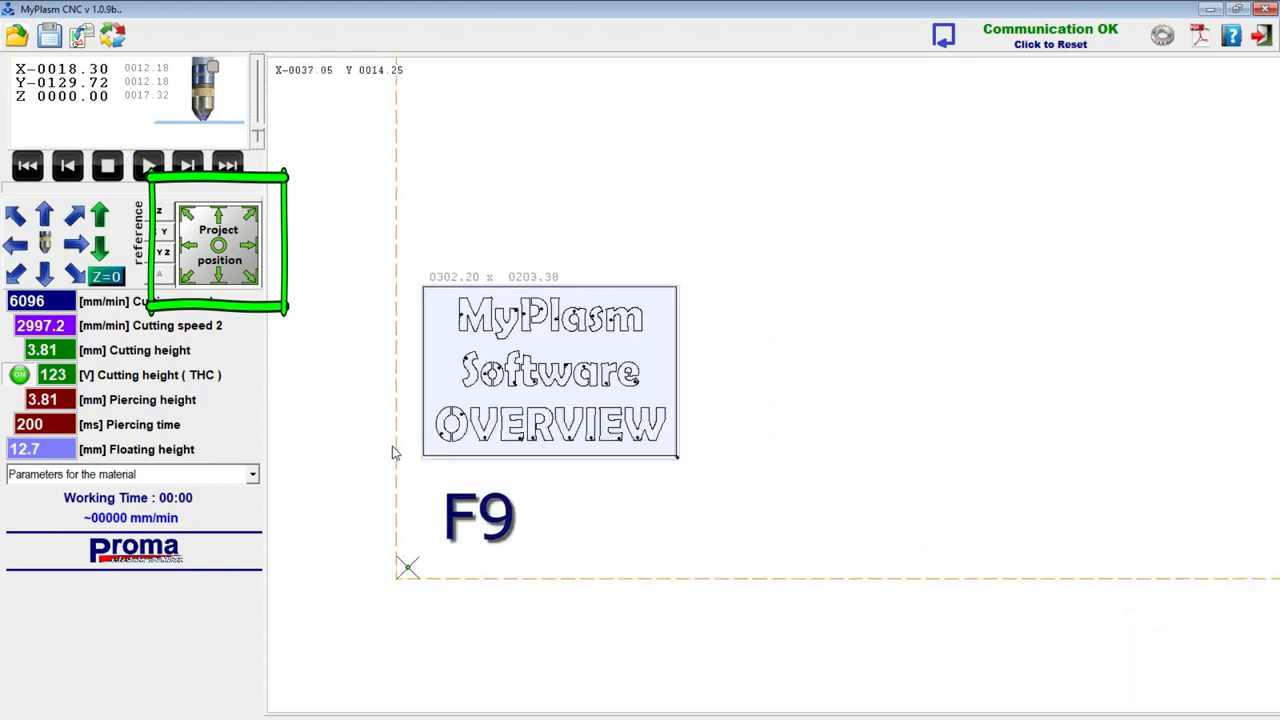
pyautogui.click(187, 277)
pyautogui.scroll(5, 368, 503)
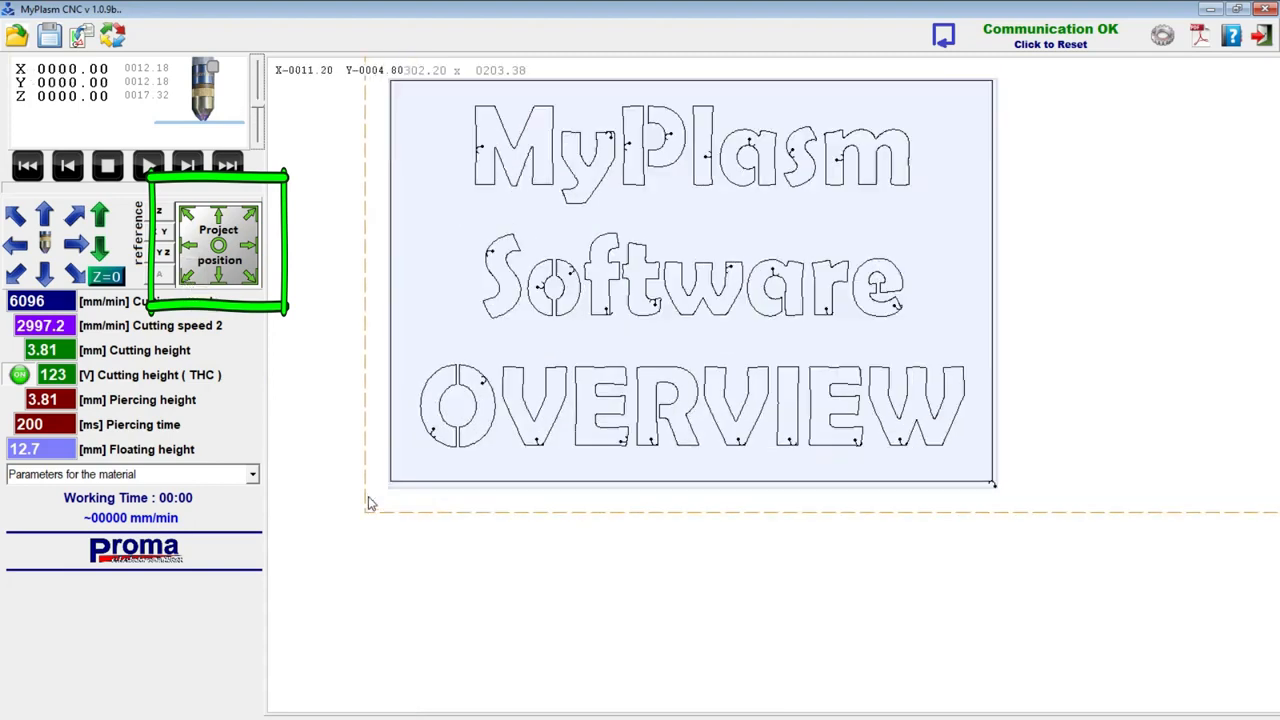
pyautogui.scroll(-5, 369, 503)
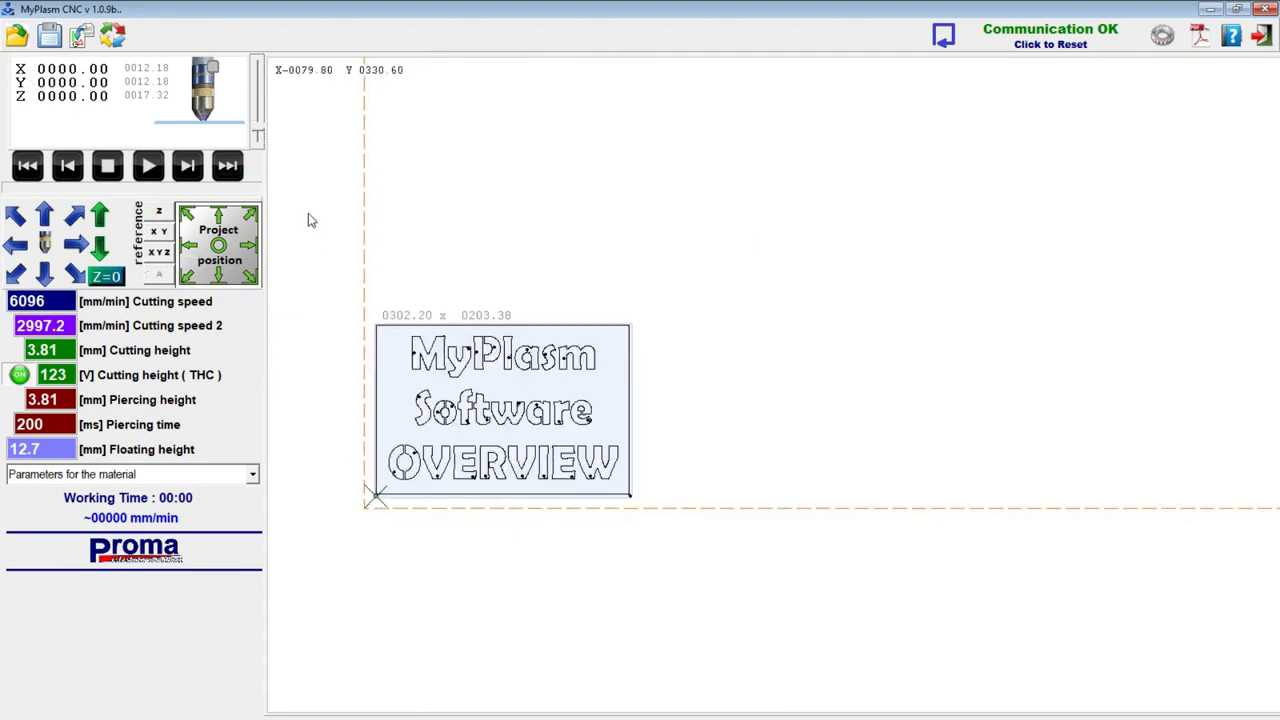
# Jog the torch diagonally away from the project and align the project's upper-left corner, and its centre, with the torch.
pyautogui.click(73, 218)
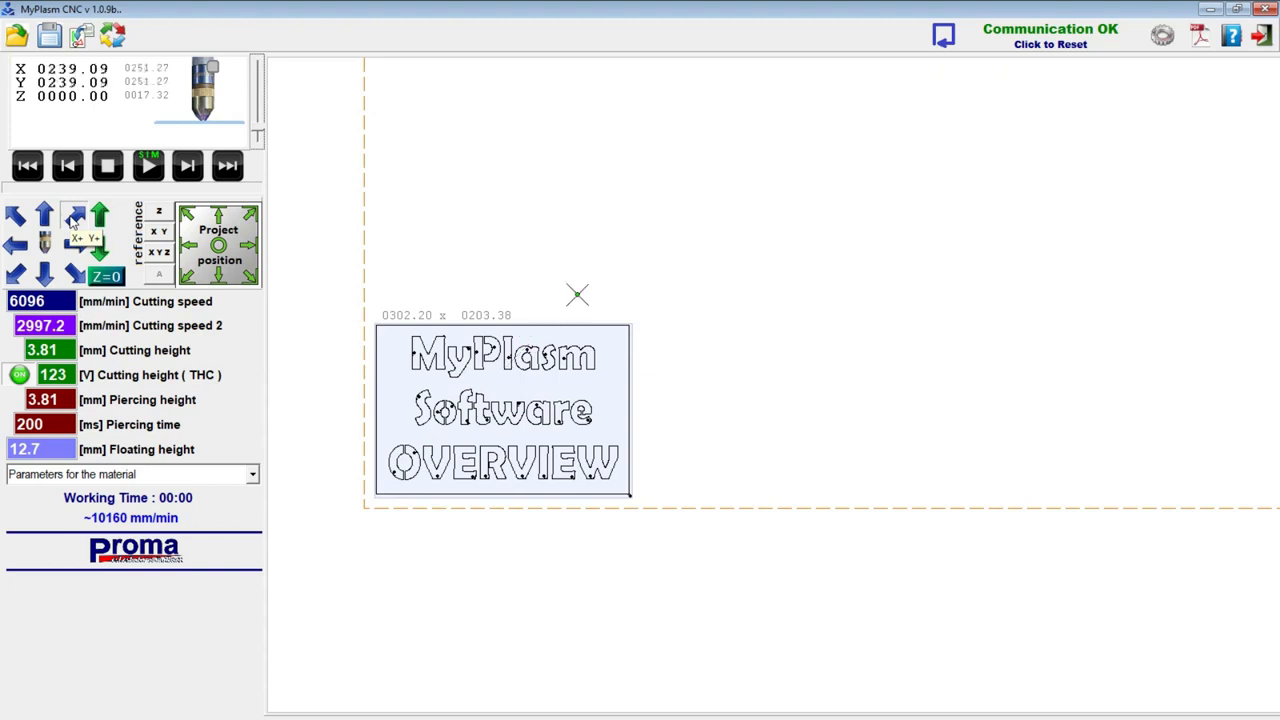
pyautogui.click(18, 219)
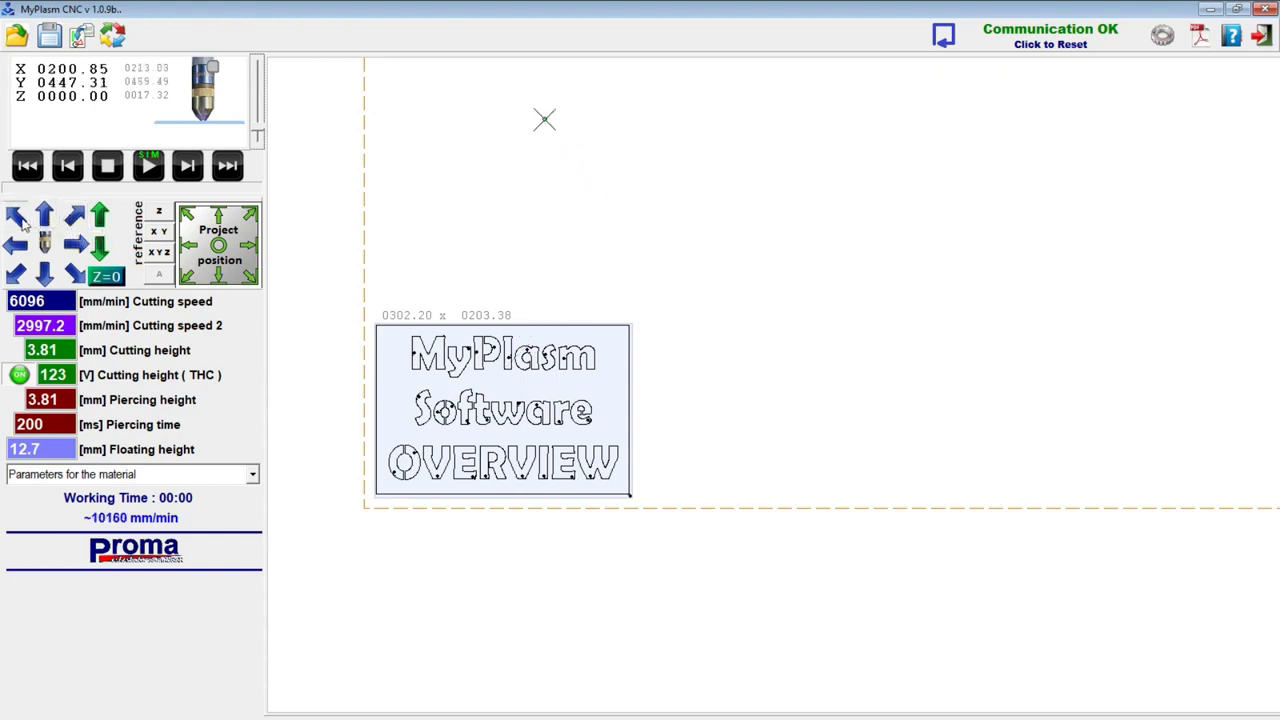
pyautogui.click(188, 218)
pyautogui.scroll(-3, 636, 346)
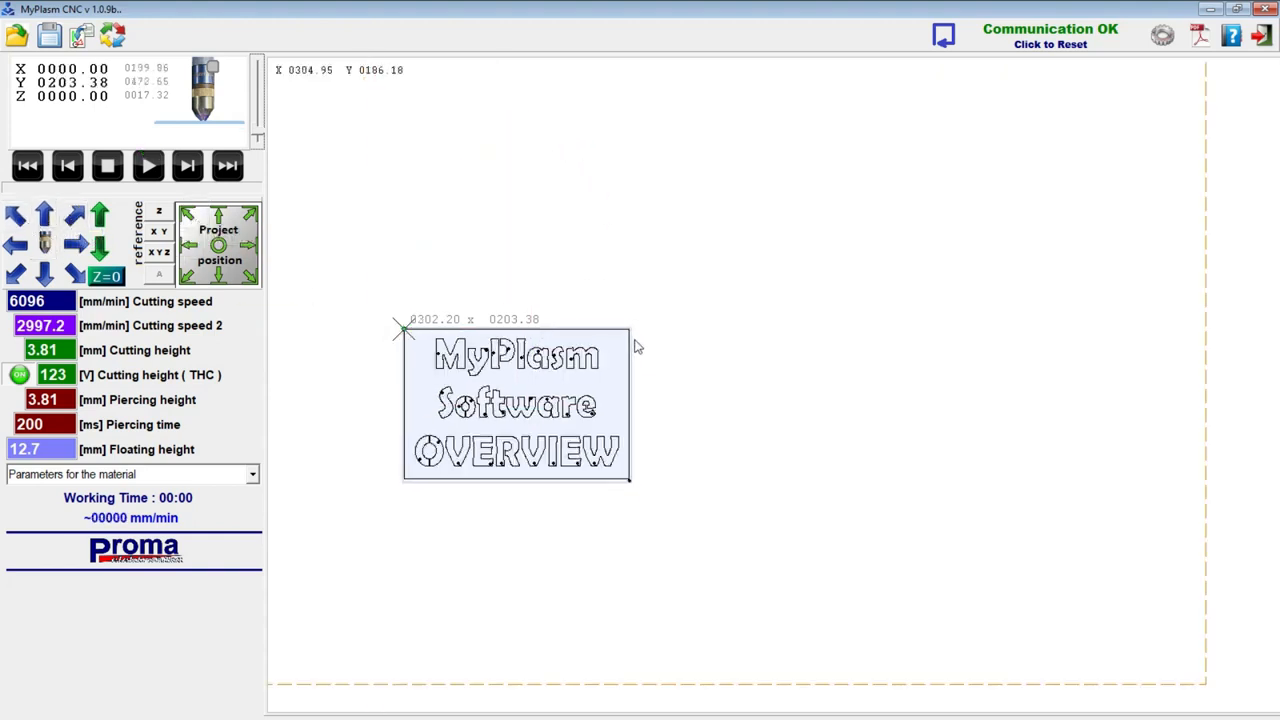
pyautogui.click(218, 245)
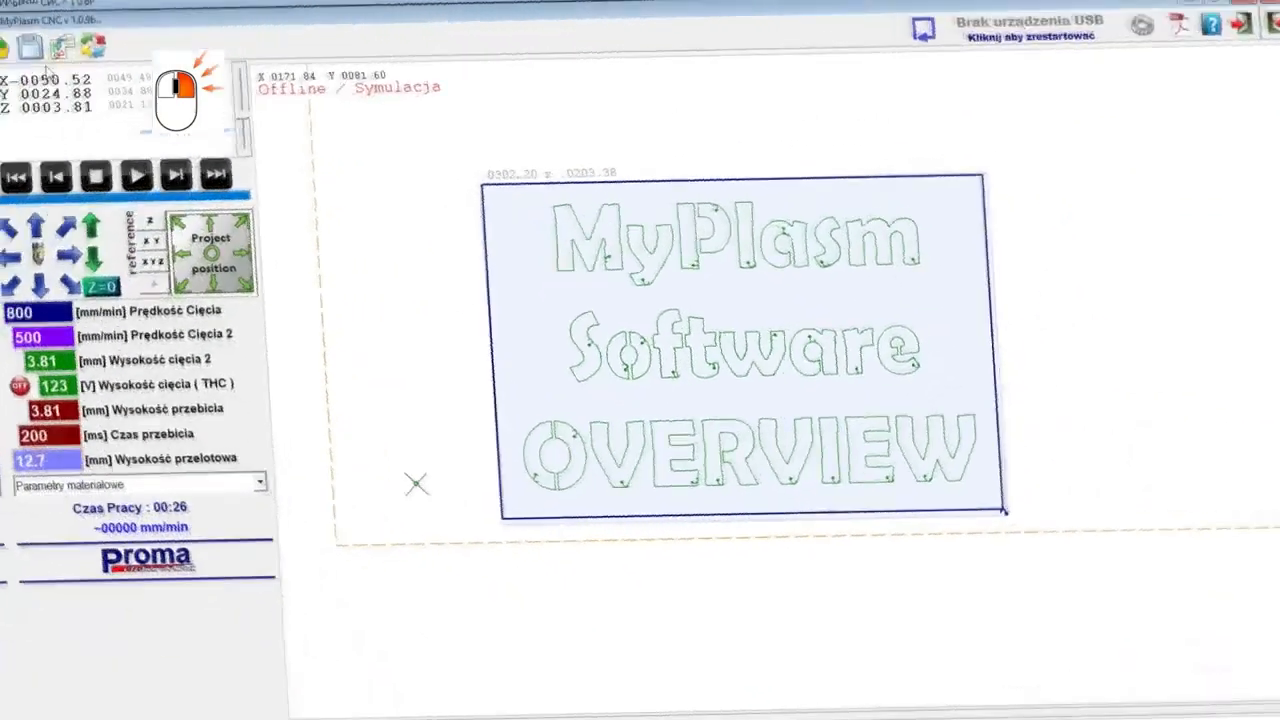
# Set the project position numerically to X 10 and Y 10.
pyautogui.click(92, 85)
pyautogui.moveTo(113, 200); pyautogui.dragTo(12, 200)
pyautogui.write('10')
pyautogui.press('Tab')
pyautogui.write('10')
pyautogui.press('Return')
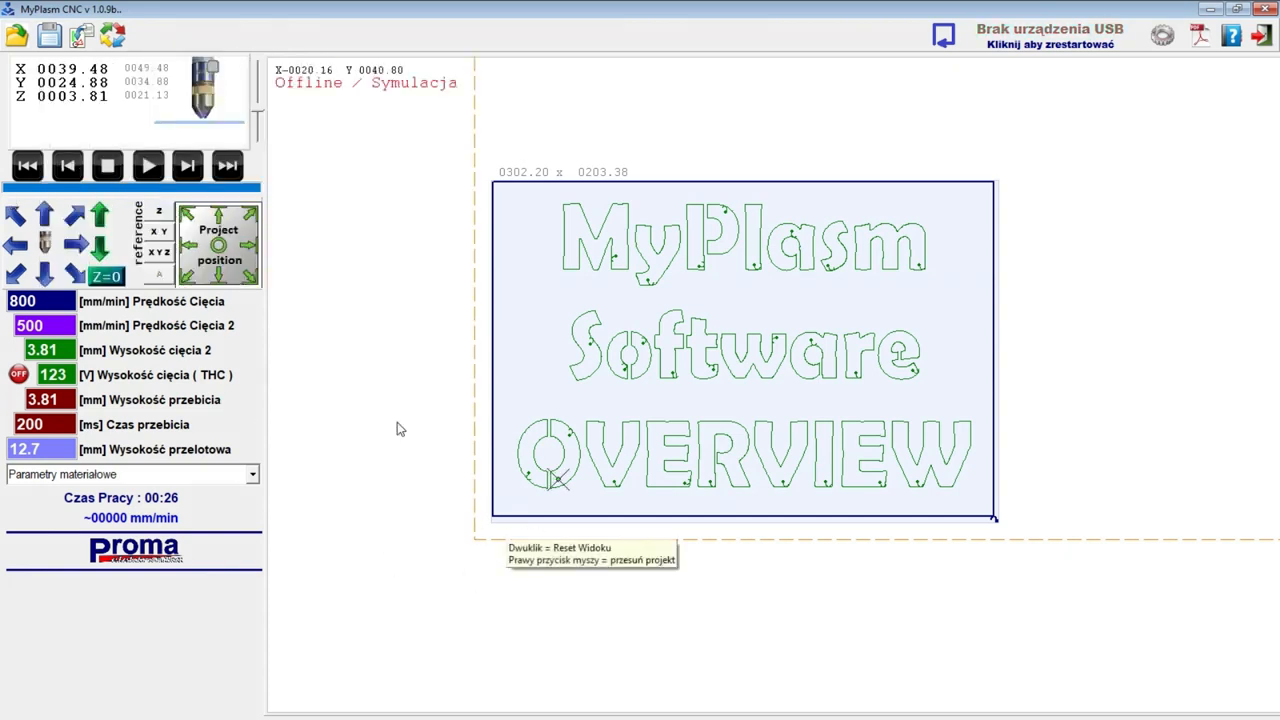
# Set the project's X position to 100.
pyautogui.click(92, 85)
pyautogui.write('0')
pyautogui.press('Return')
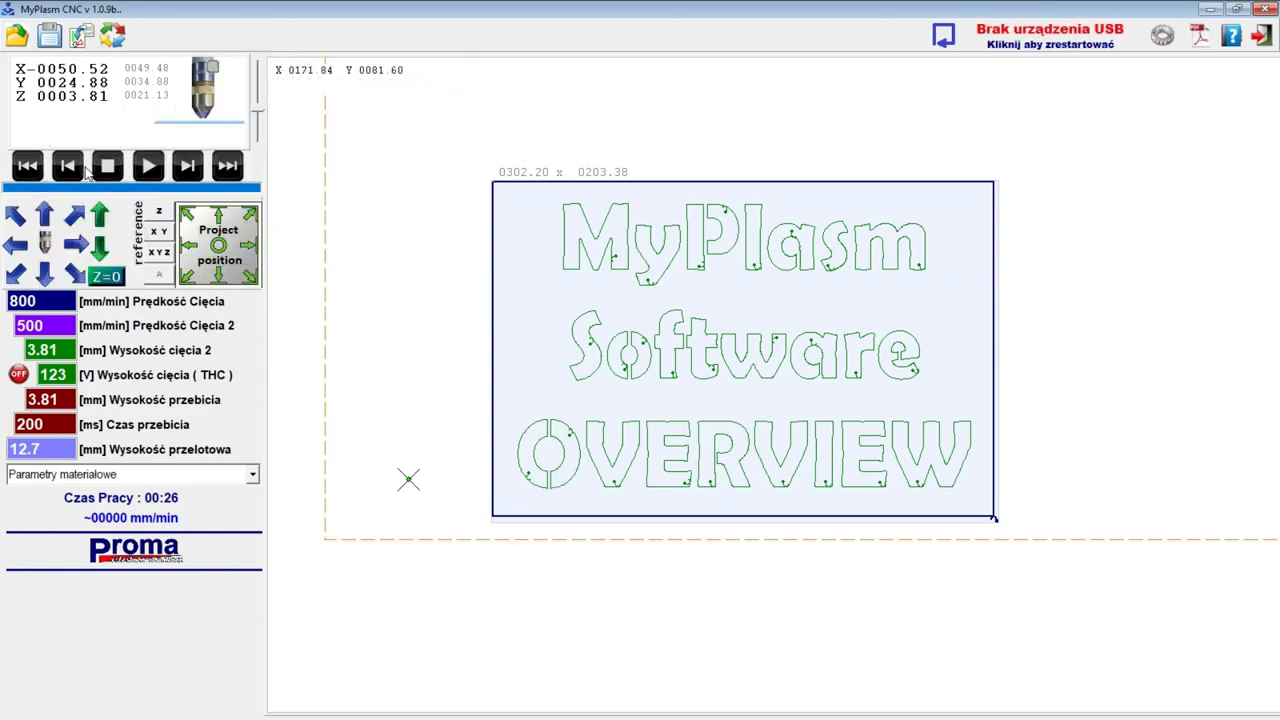
pyautogui.scroll(-3, 449, 441)
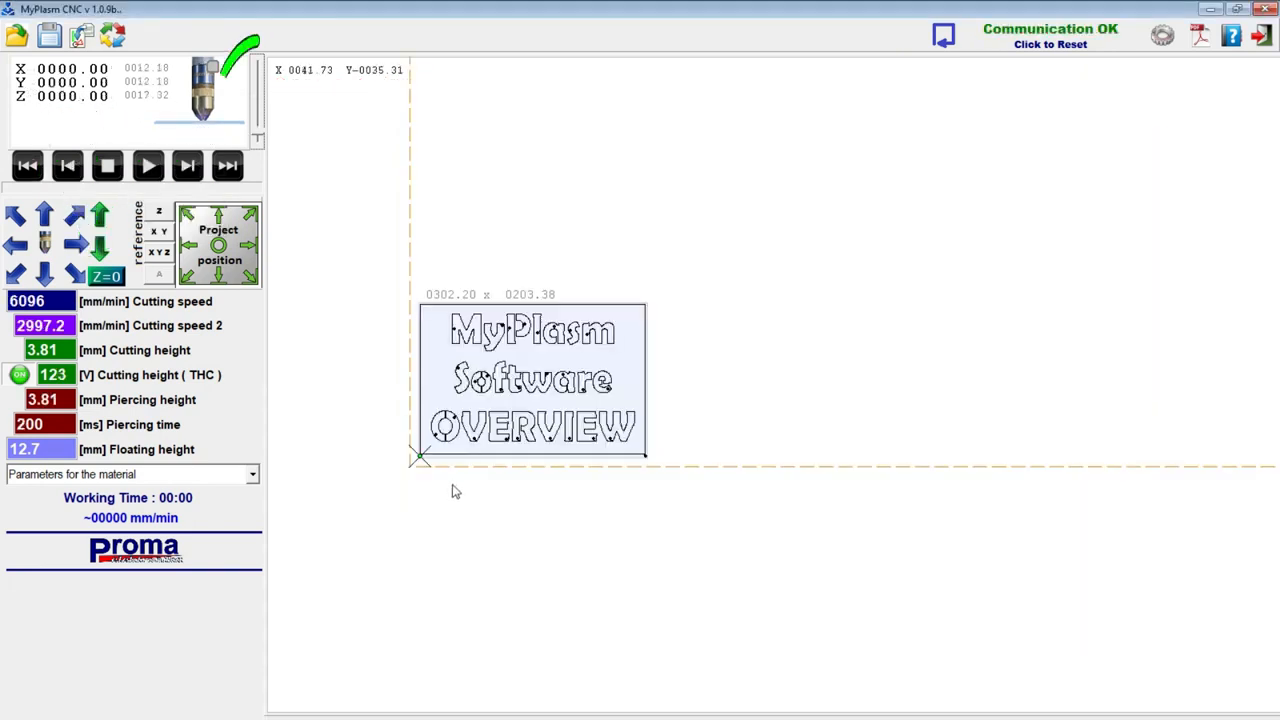
pyautogui.scroll(-2, 405, 493)
pyautogui.scroll(5, 370, 500)
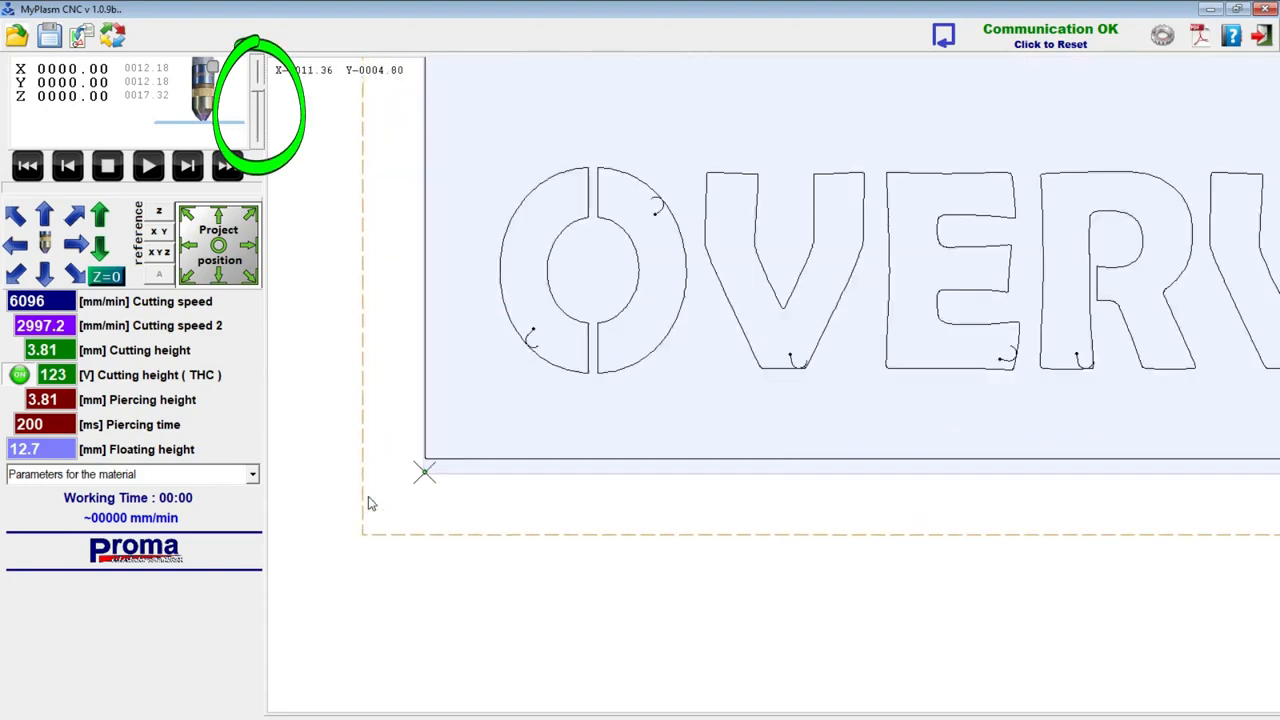
pyautogui.scroll(-5, 368, 496)
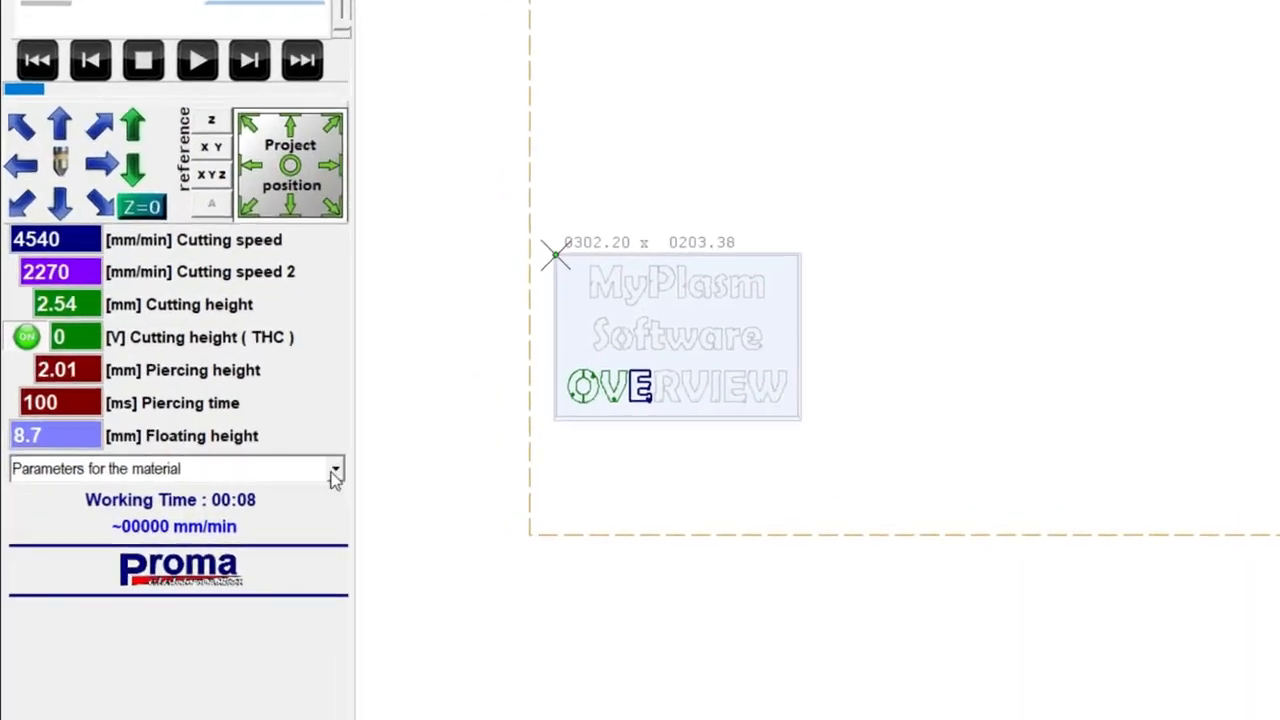
# Load the cutting parameters for the Mild steel 4mm 65A material.
pyautogui.click(252, 474)
pyautogui.click(150, 522)
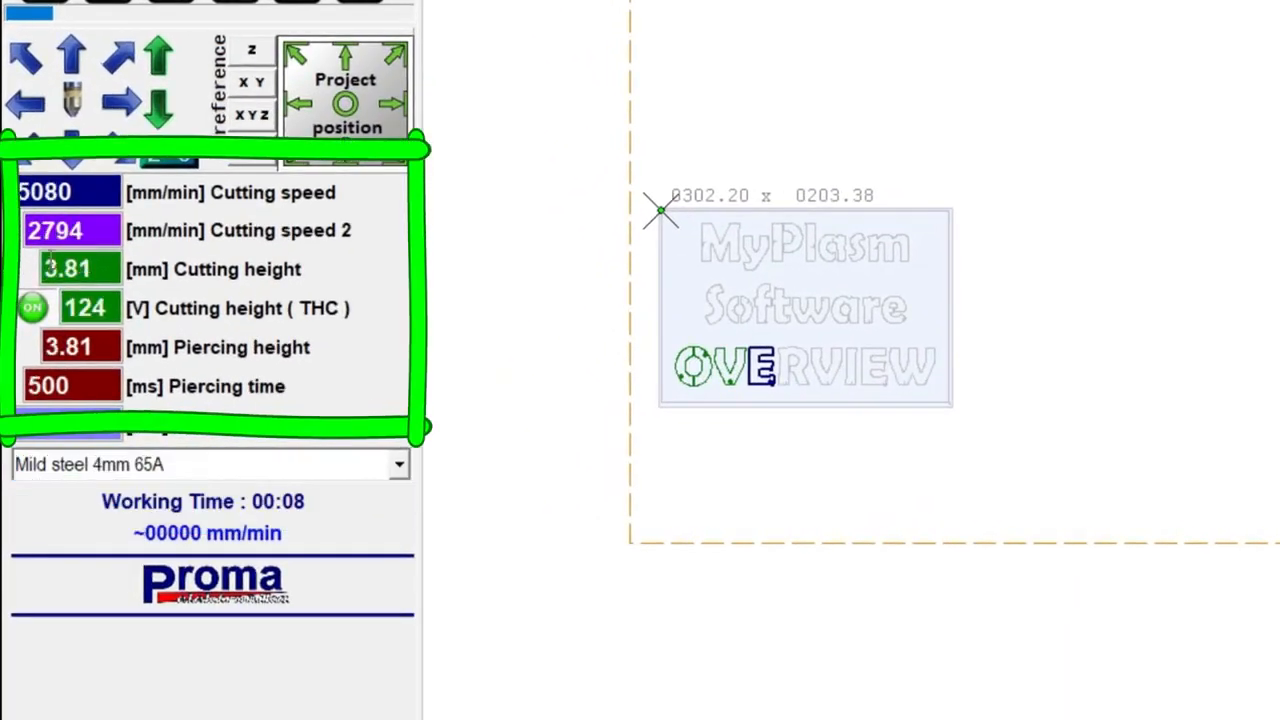
# Load the cutting parameters for the Mild steel 3mm 65A material and start the cutting run.
pyautogui.click(214, 466)
pyautogui.click(142, 497)
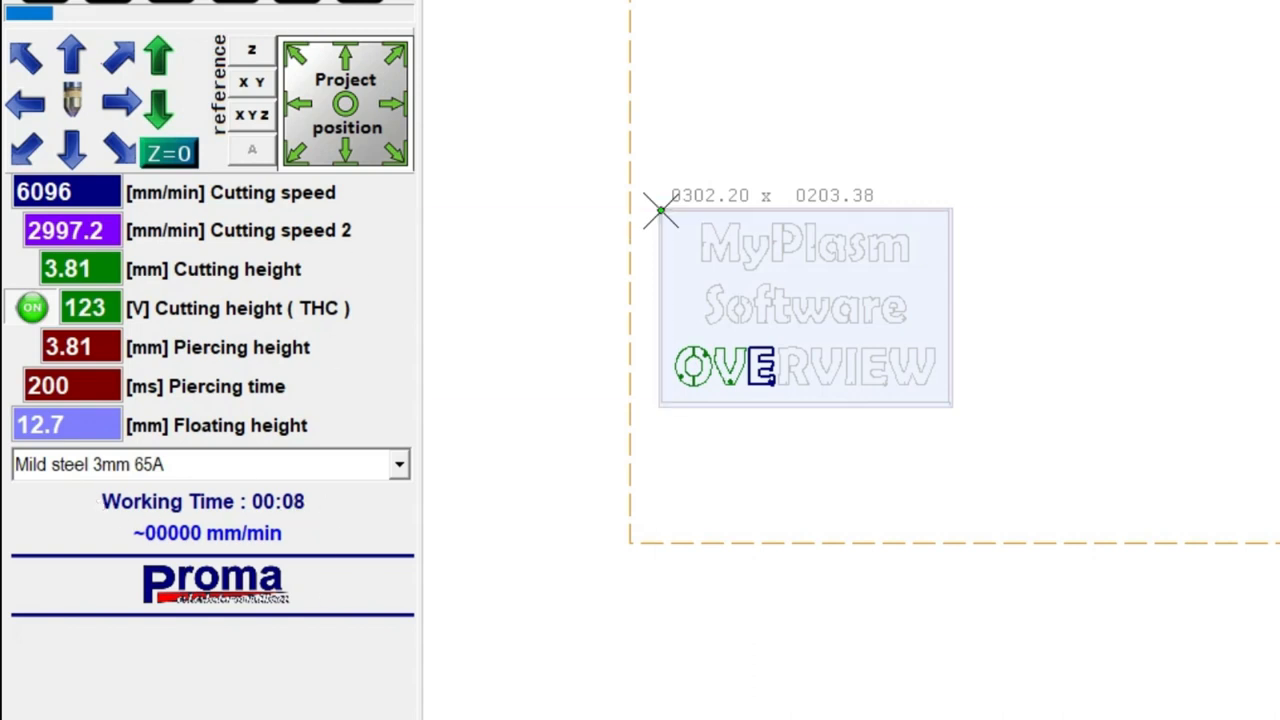
pyautogui.click(238, 2)
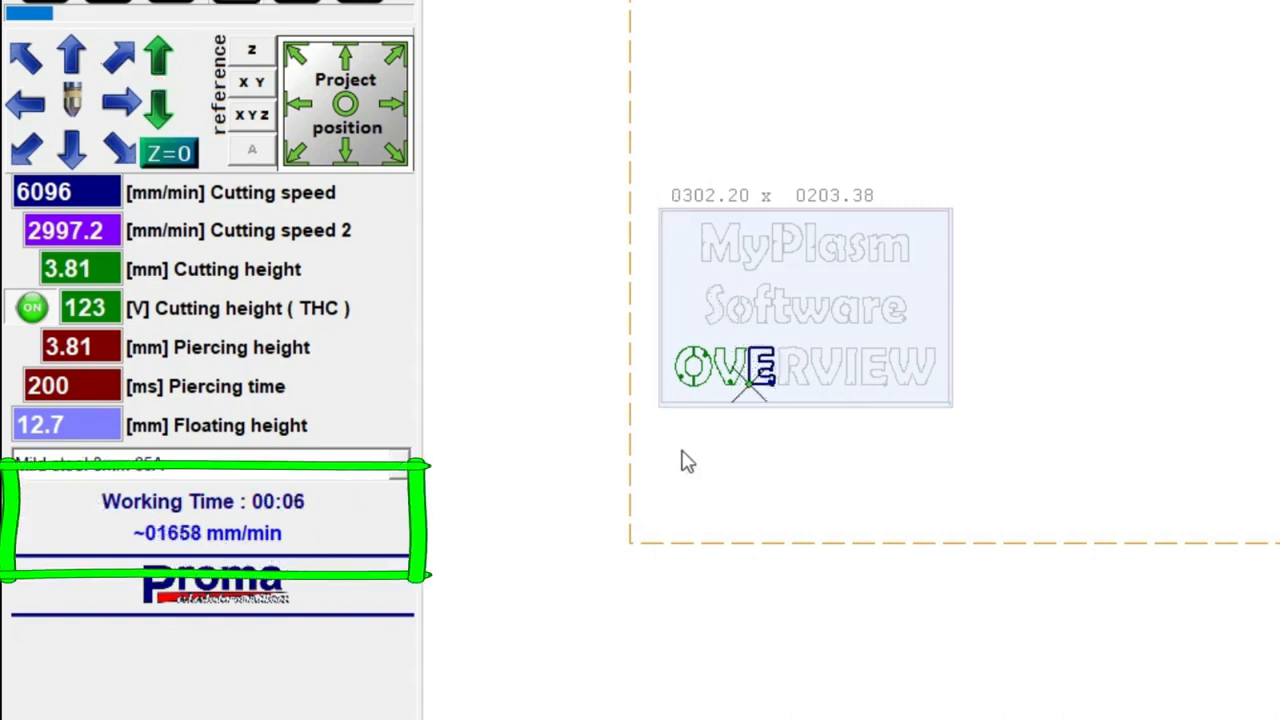
# Examine the nested layout of sign copies and how it fits inside the lower-right corner of the work area.
pyautogui.scroll(2, 684, 455)
pyautogui.scroll(3, 686, 271)
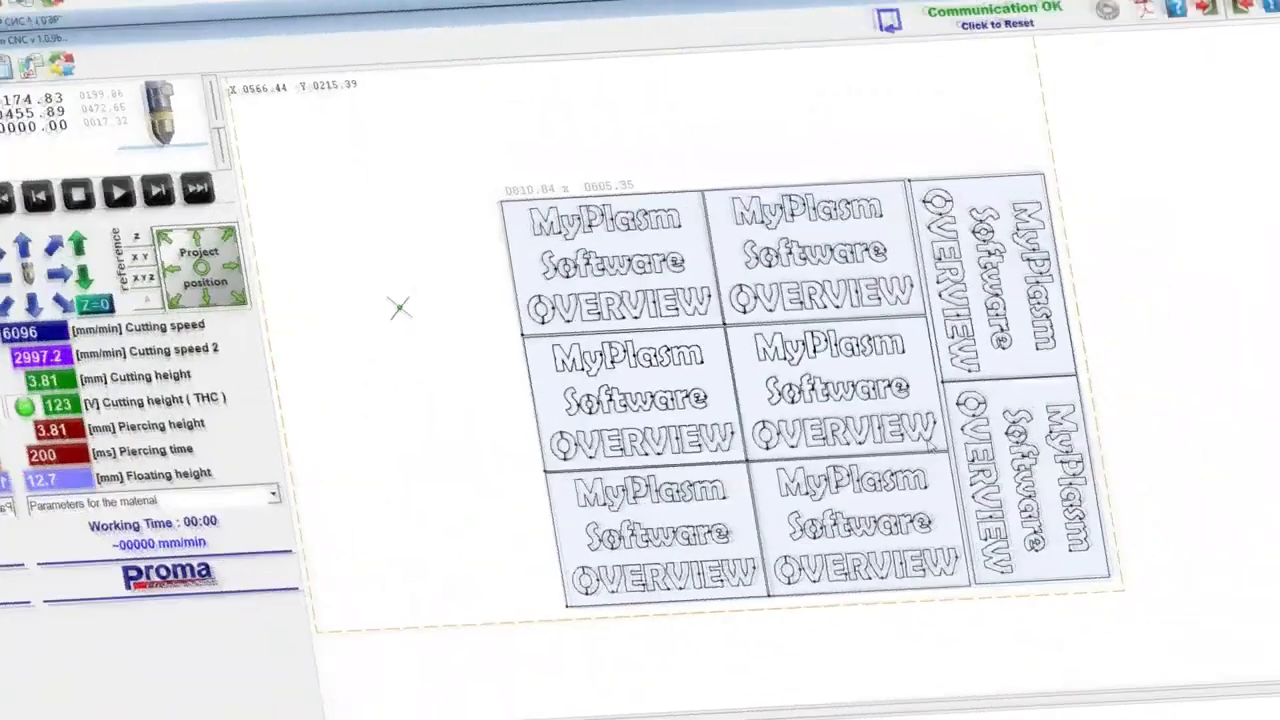
pyautogui.scroll(-3, 928, 446)
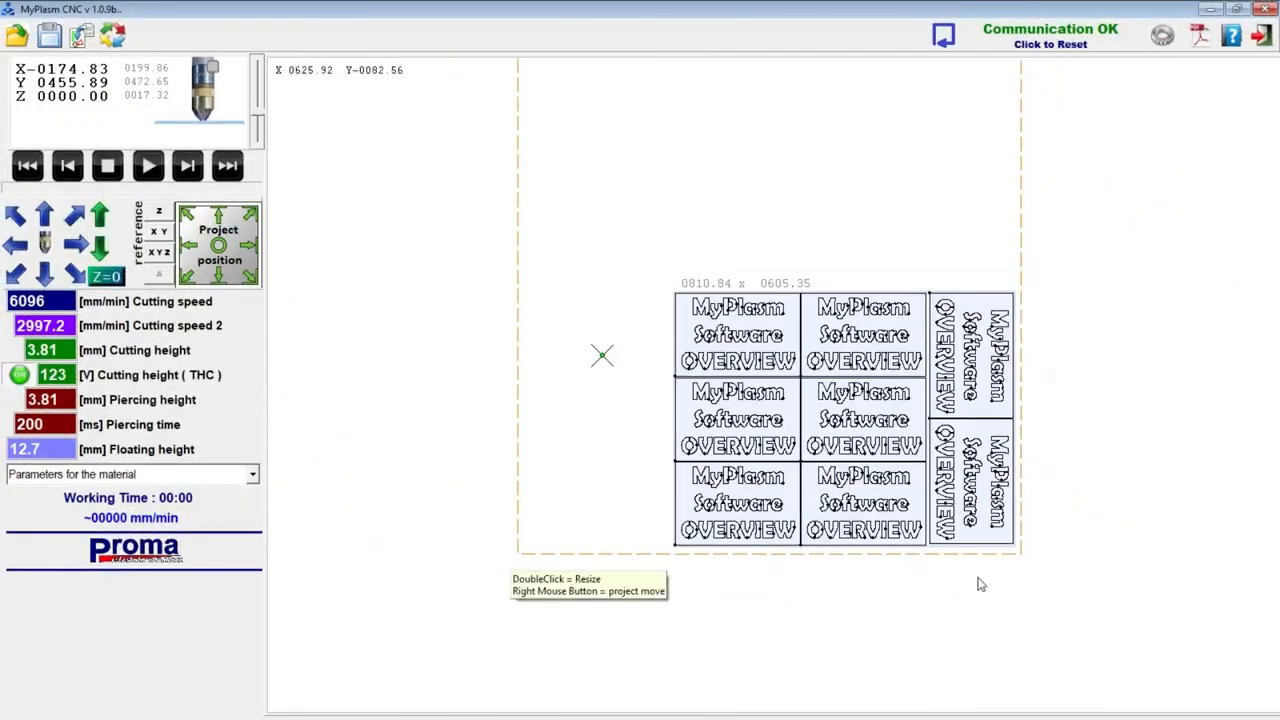
pyautogui.scroll(3, 981, 556)
pyautogui.scroll(3, 1050, 545)
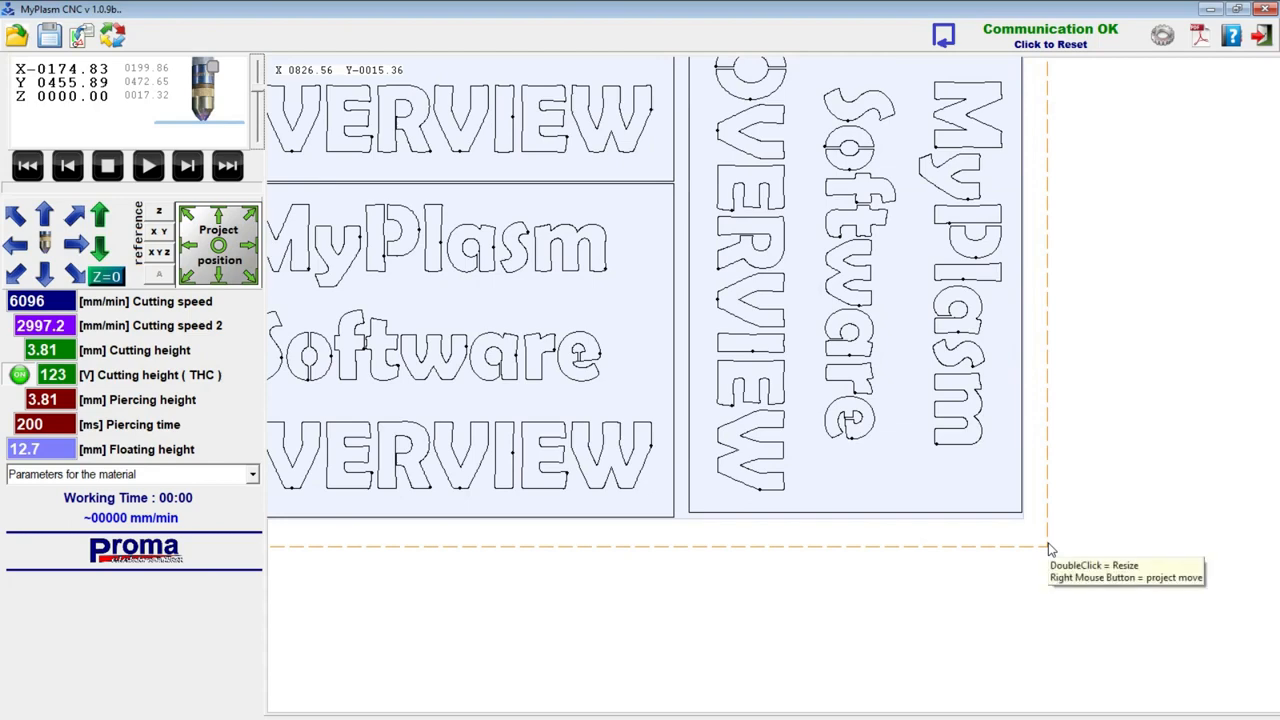
pyautogui.scroll(-1, 1051, 552)
pyautogui.scroll(-5, 1050, 562)
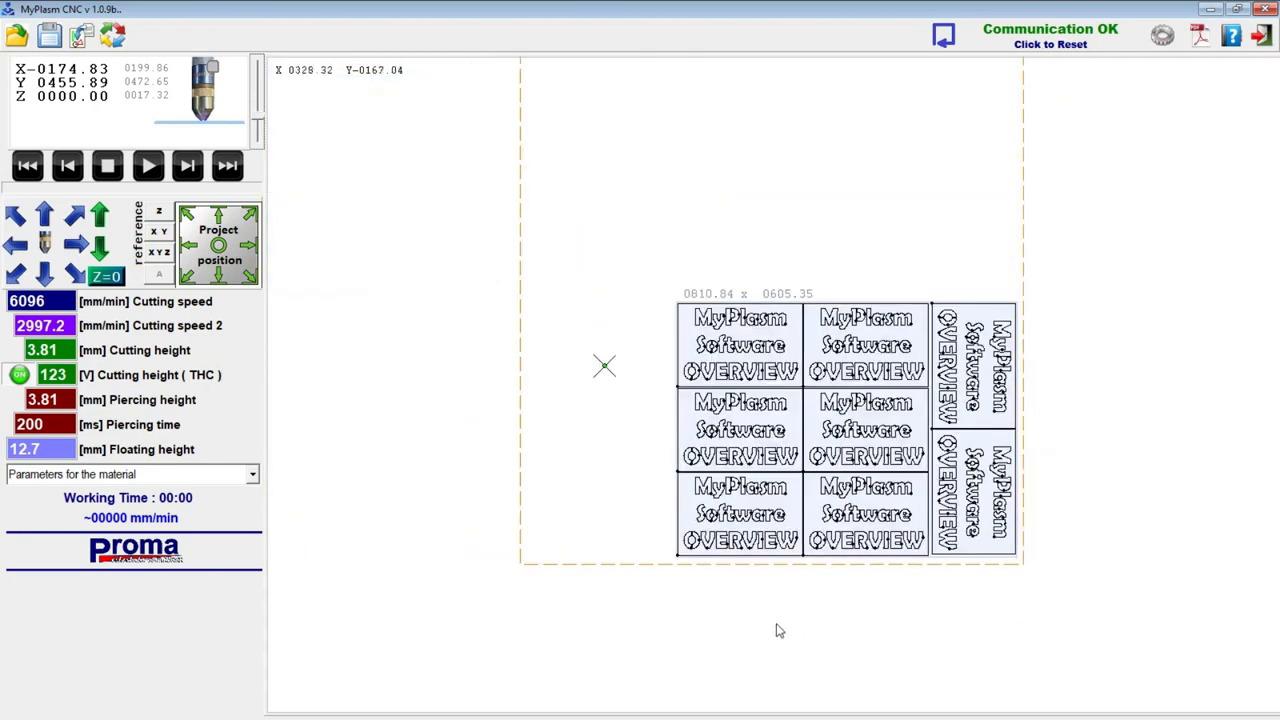
pyautogui.scroll(-2, 640, 626)
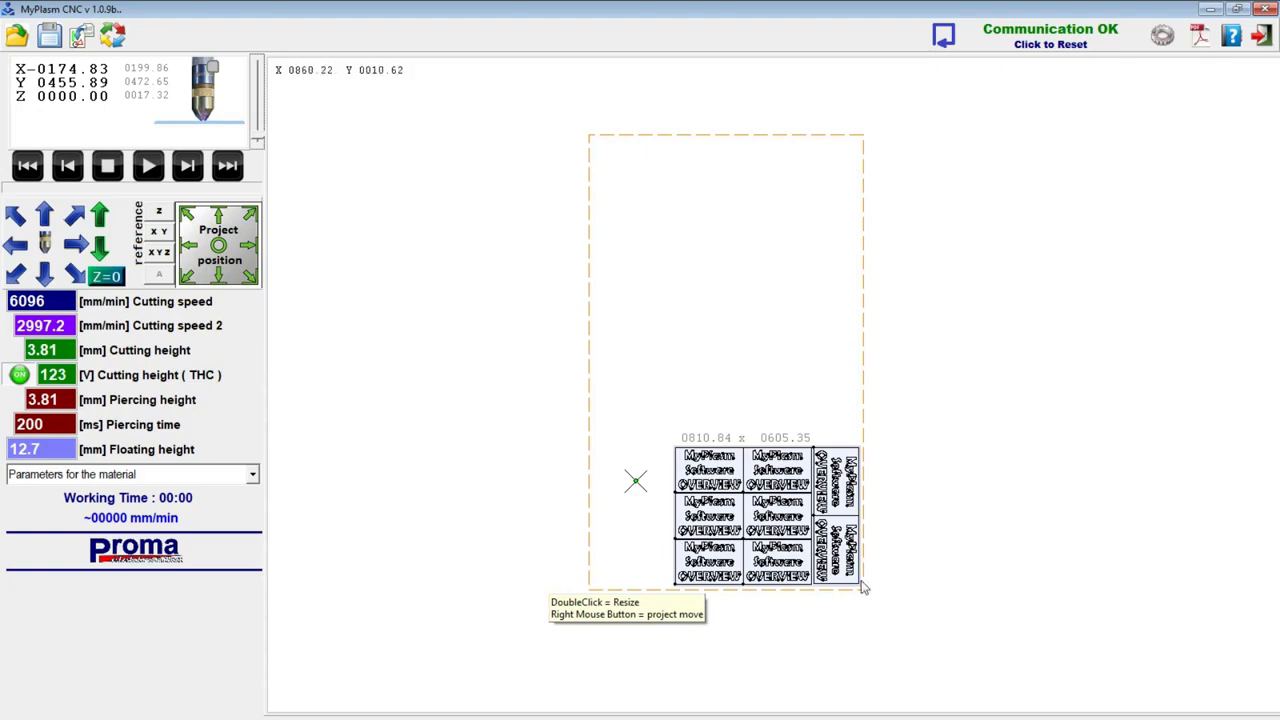
pyautogui.scroll(1, 836, 595)
pyautogui.scroll(1, 783, 592)
pyautogui.scroll(2, 789, 560)
pyautogui.scroll(5, 789, 543)
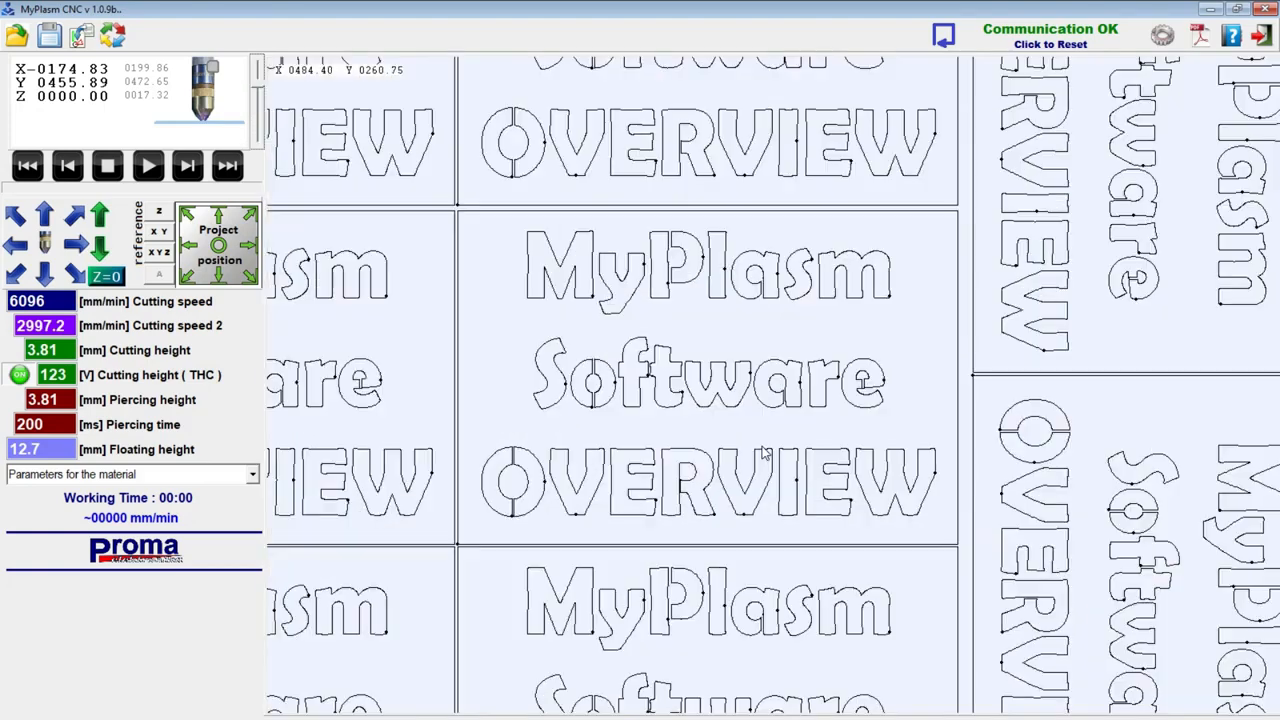
# Examine the lettering outlines and pierce points of the individual signs within the nested layout.
pyautogui.scroll(2, 790, 522)
pyautogui.scroll(-6, 746, 543)
pyautogui.scroll(-3, 748, 362)
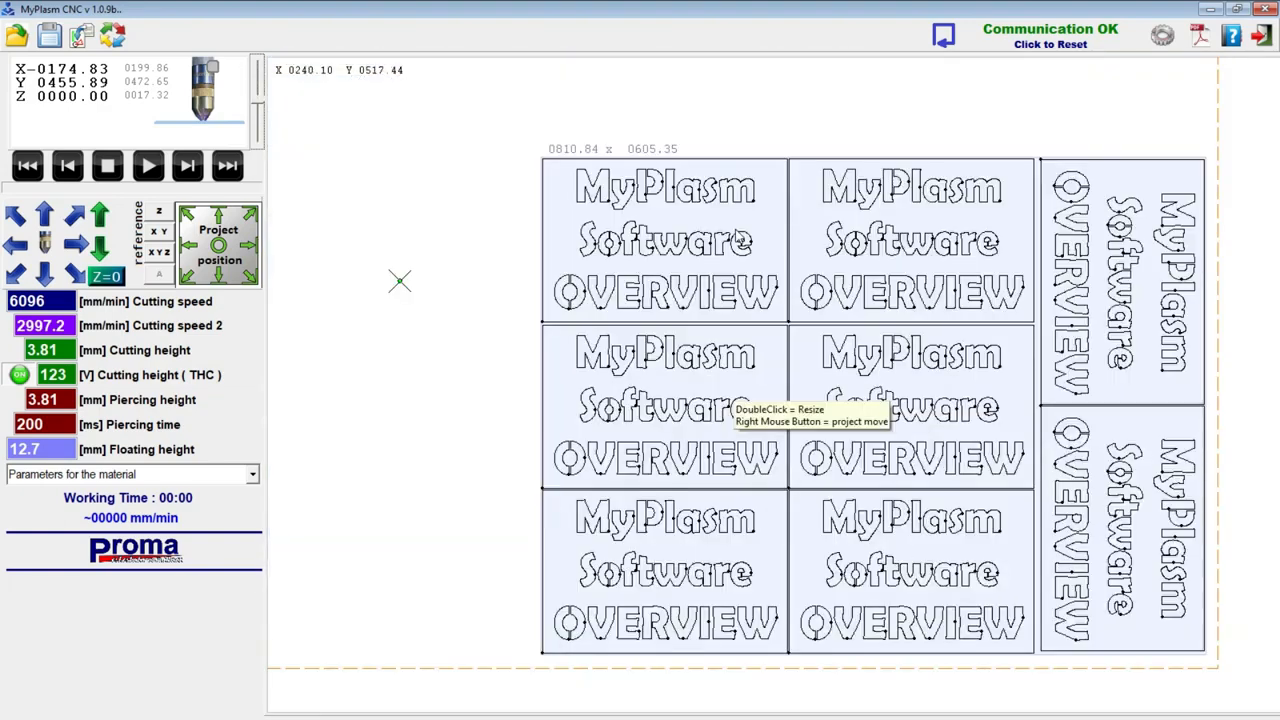
pyautogui.scroll(4, 679, 197)
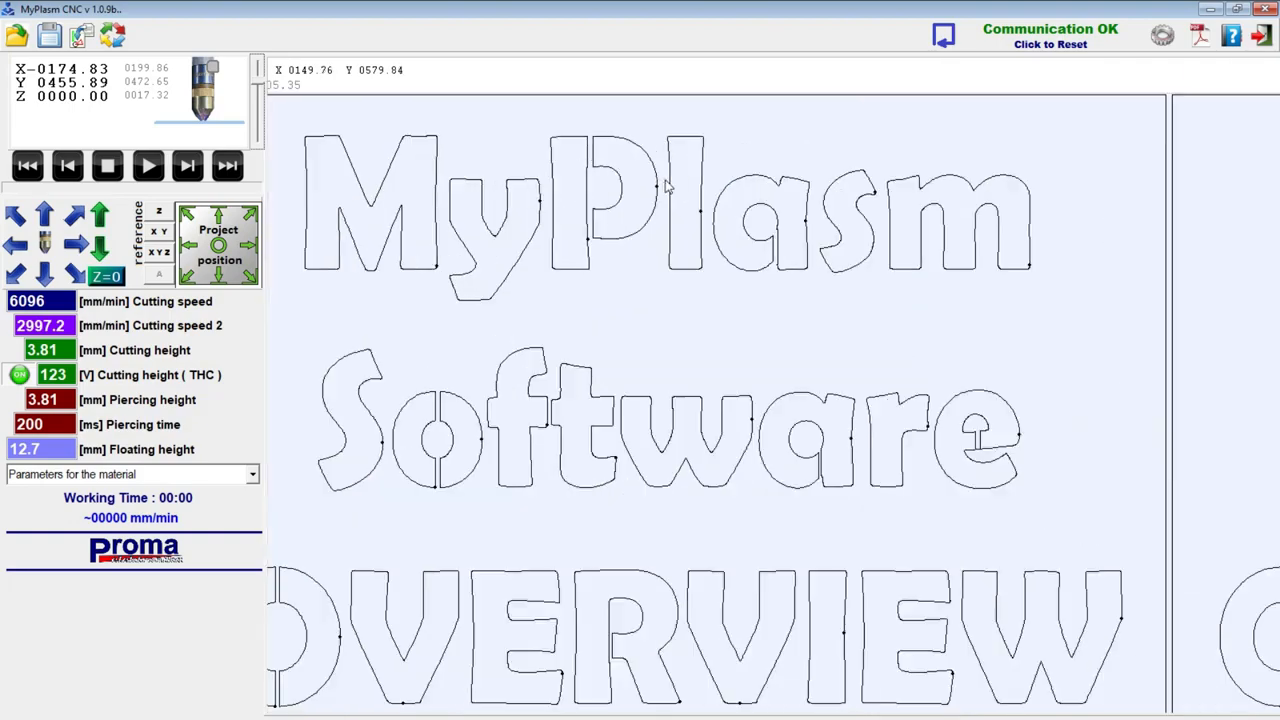
pyautogui.rightClick(718, 252)
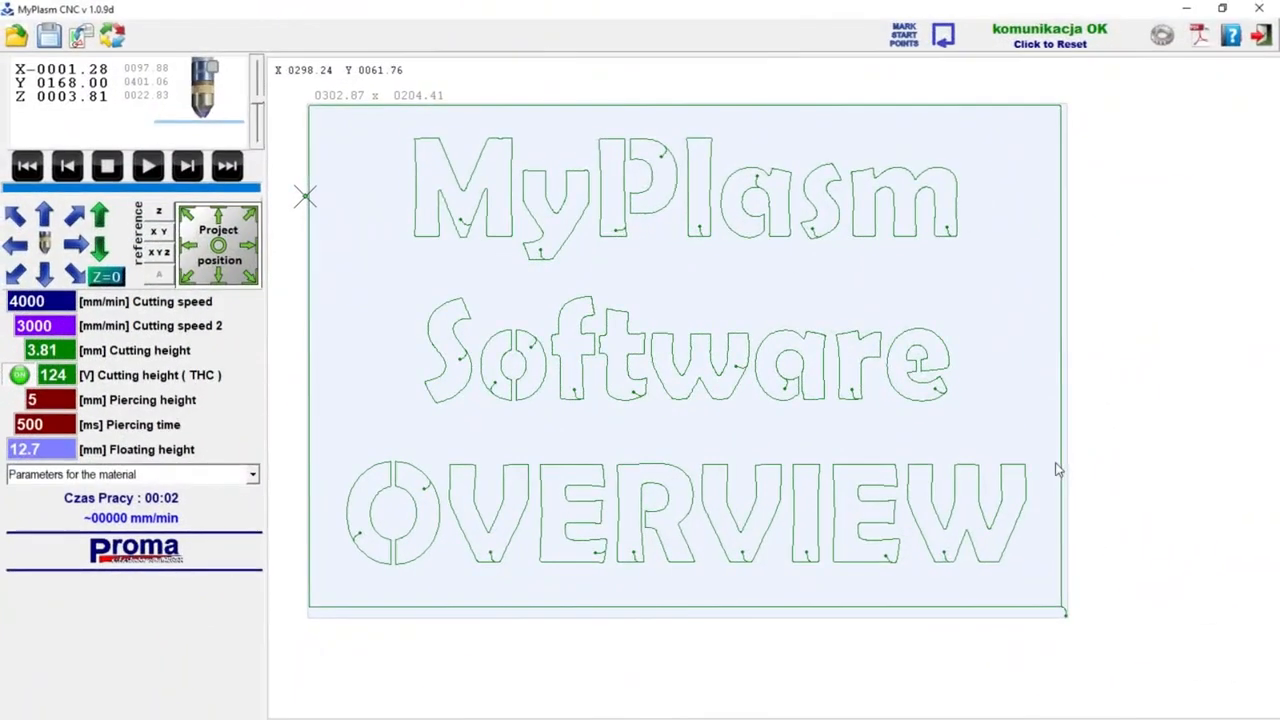
# Cut the outer frame path from a point on its right edge, and cut a line from the lower-right corner to the left edge.
pyautogui.rightClick(1064, 500)
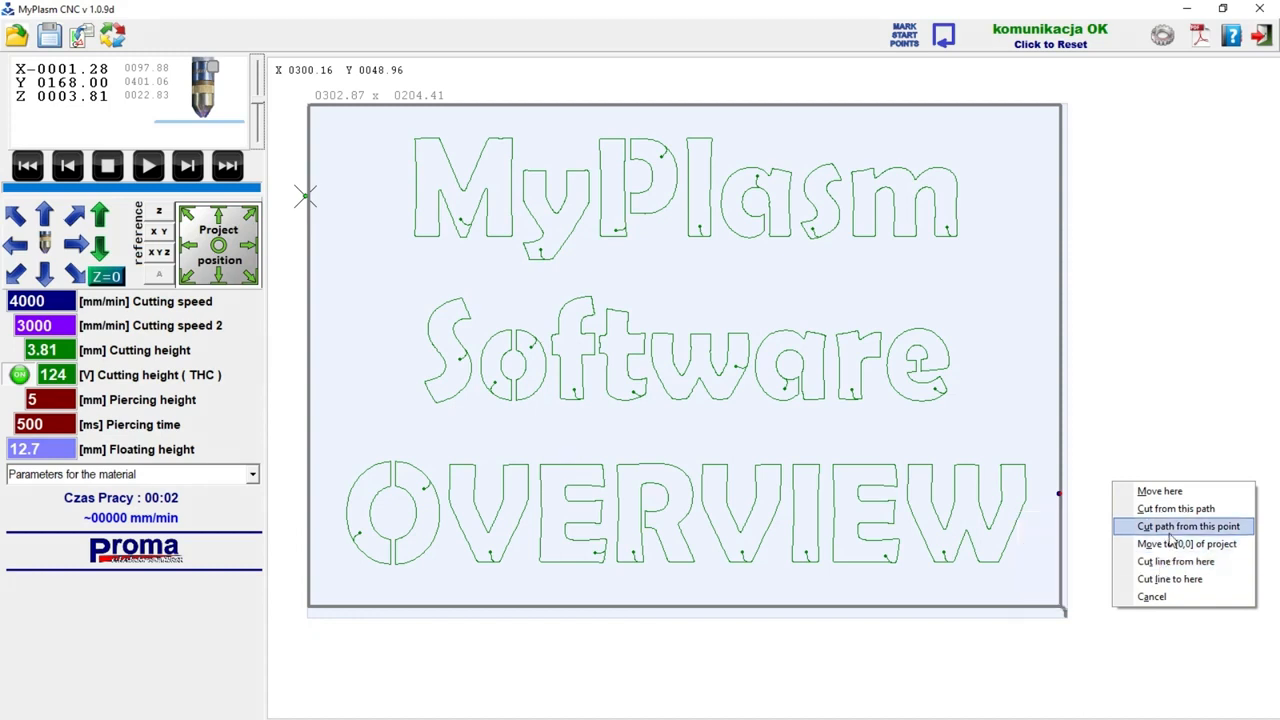
pyautogui.click(1155, 527)
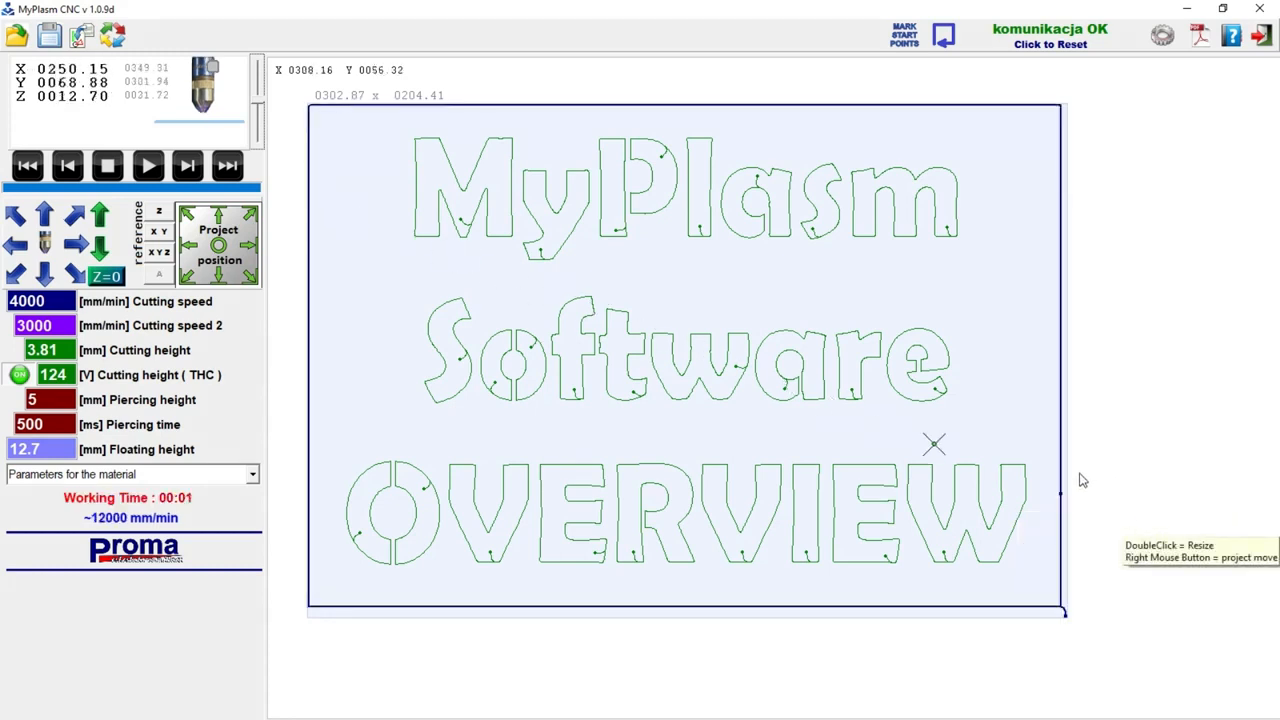
pyautogui.rightClick(1118, 577)
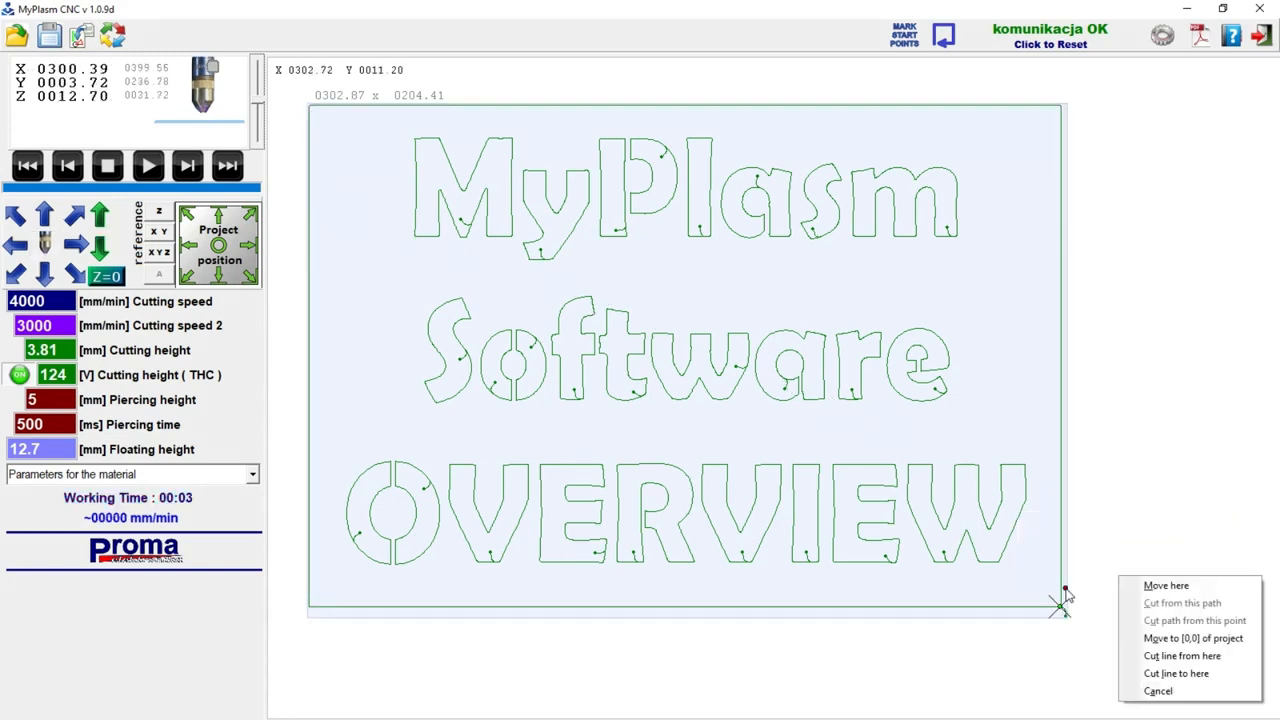
pyautogui.click(1186, 657)
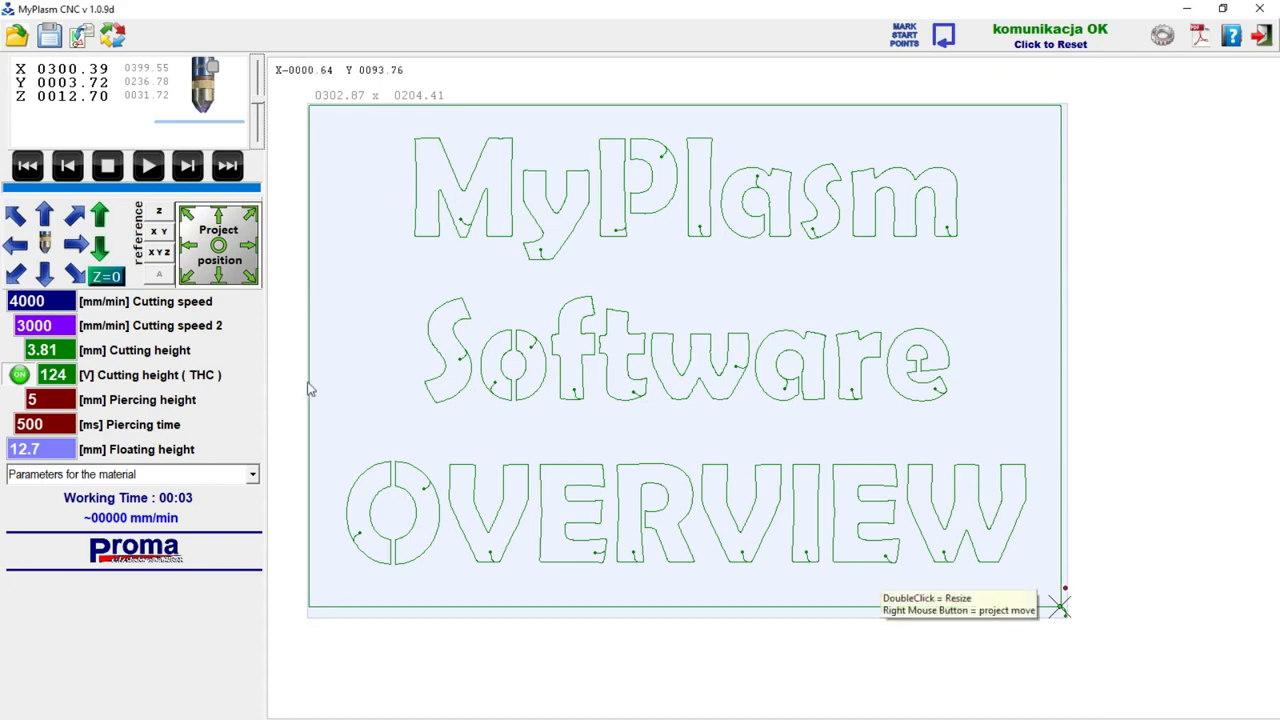
pyautogui.rightClick(310, 390)
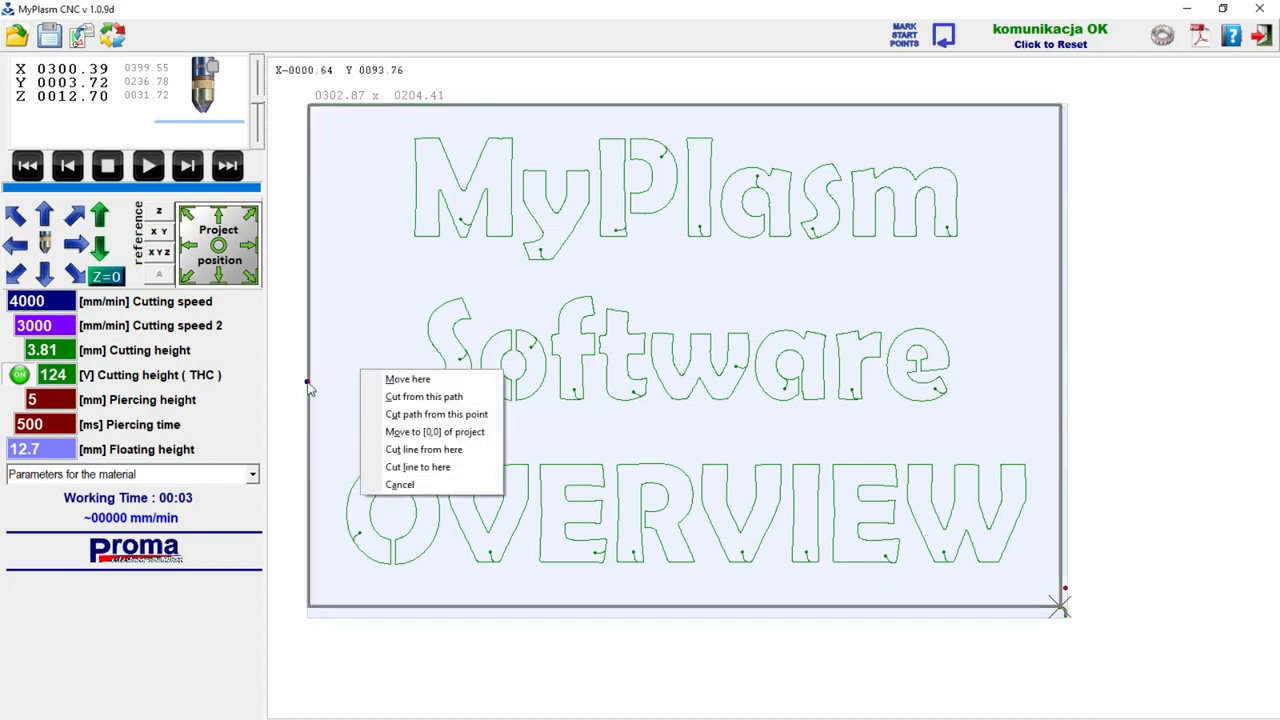
pyautogui.click(483, 473)
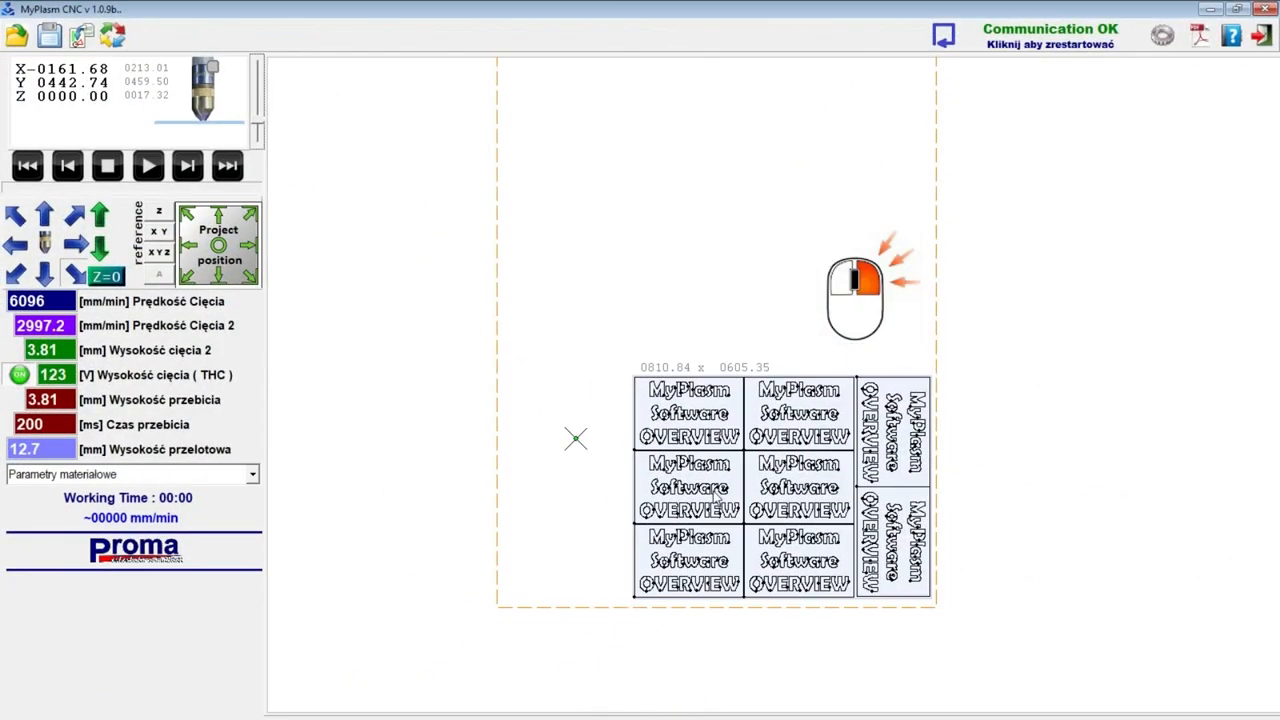
# Inspect where the nested signs and the torch marker sit within the machine's work area, at several zoom levels.
pyautogui.moveTo(713, 497); pyautogui.dragTo(661, 339, button='right')
pyautogui.scroll(5, 564, 443)
pyautogui.moveTo(575, 440)
pyautogui.mouseDown(button='right')
pyautogui.moveTo(478, 497)
pyautogui.moveTo(466, 486)
pyautogui.mouseUp(button='right')
pyautogui.scroll(5, 466, 486)
pyautogui.moveTo(597, 371); pyautogui.dragTo(532, 491, button='right')
pyautogui.scroll(-3, 638, 556)
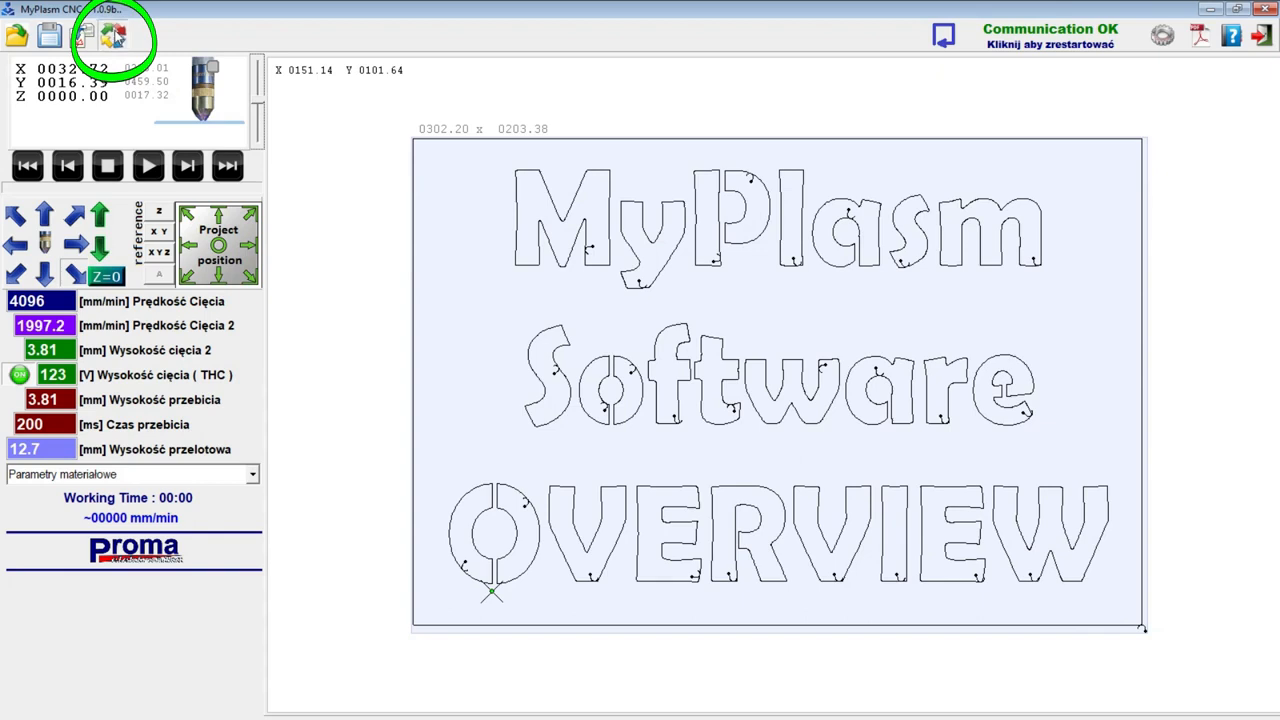
# Show the cutting analysis of the sign project and of the flange project, and inspect the OVERVIEW letters up close.
pyautogui.click(113, 36)
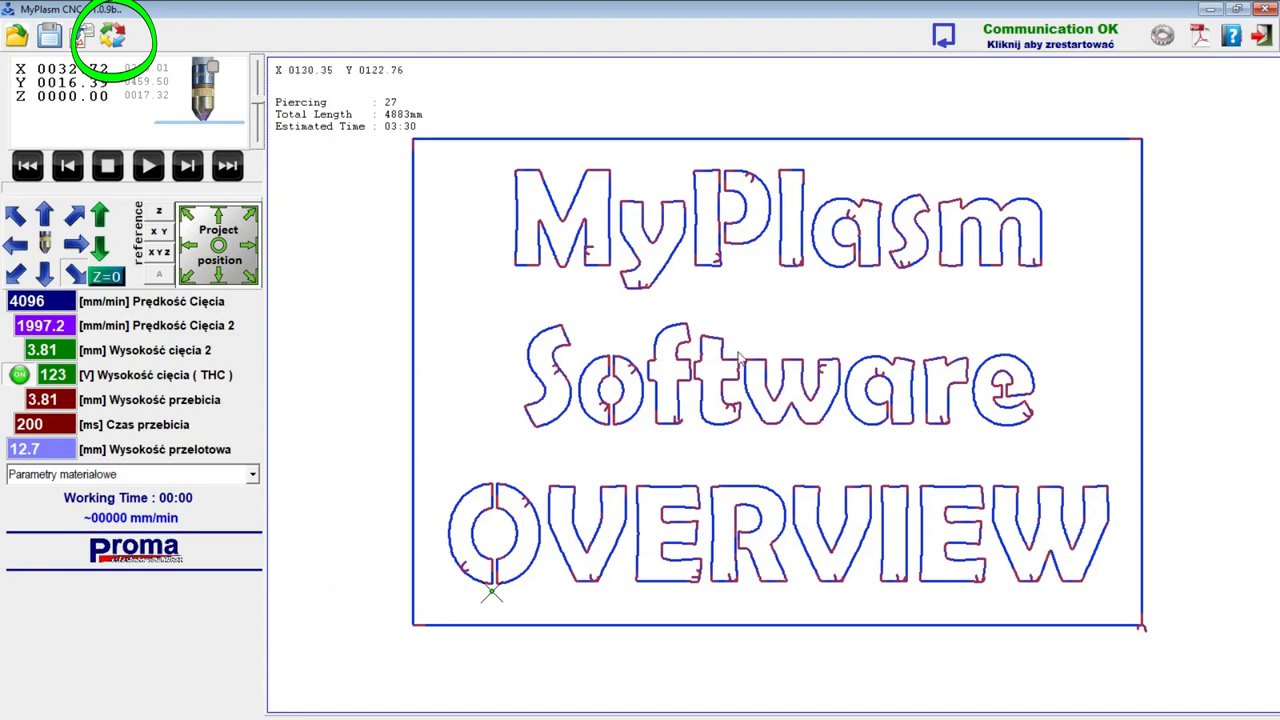
pyautogui.scroll(5, 873, 572)
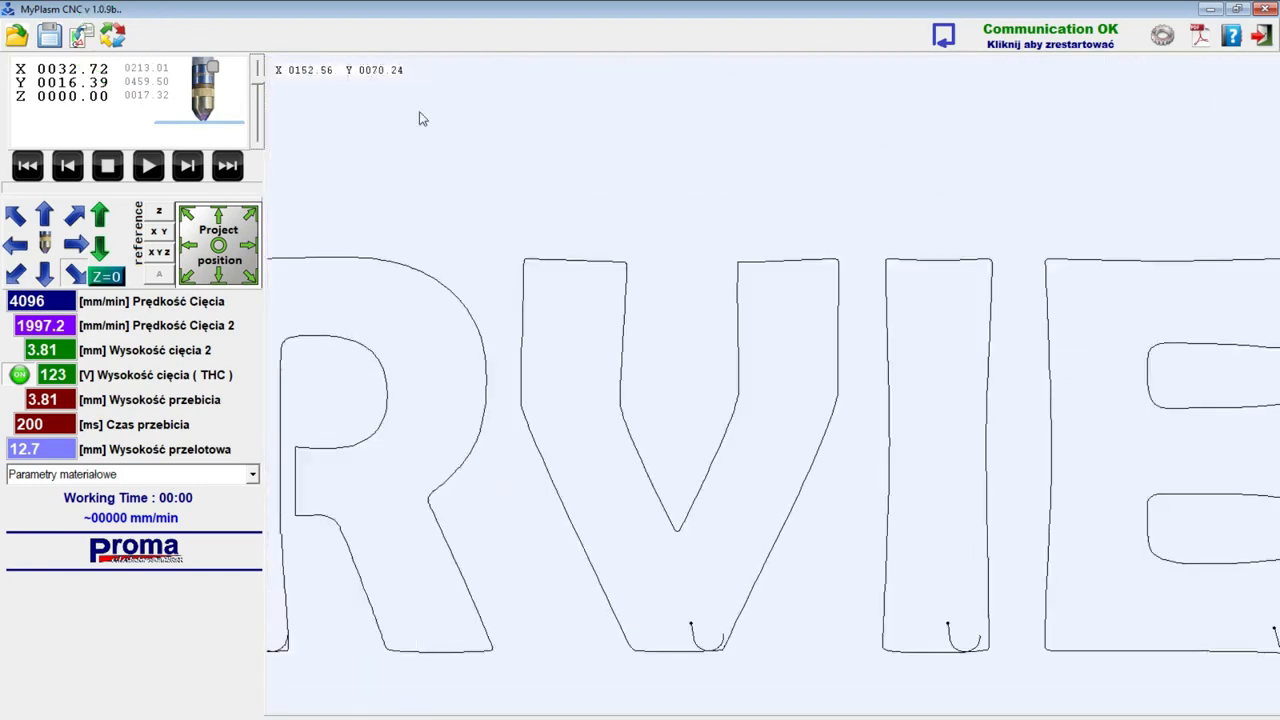
pyautogui.click(113, 36)
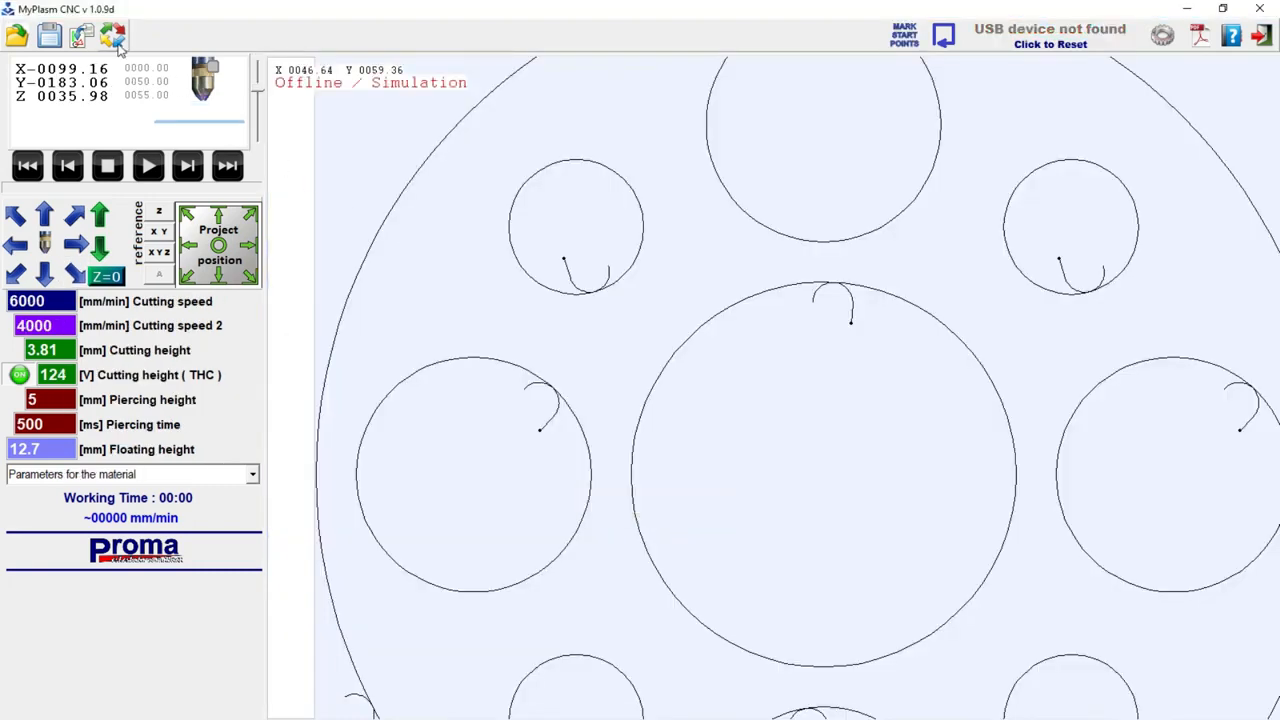
pyautogui.click(113, 36)
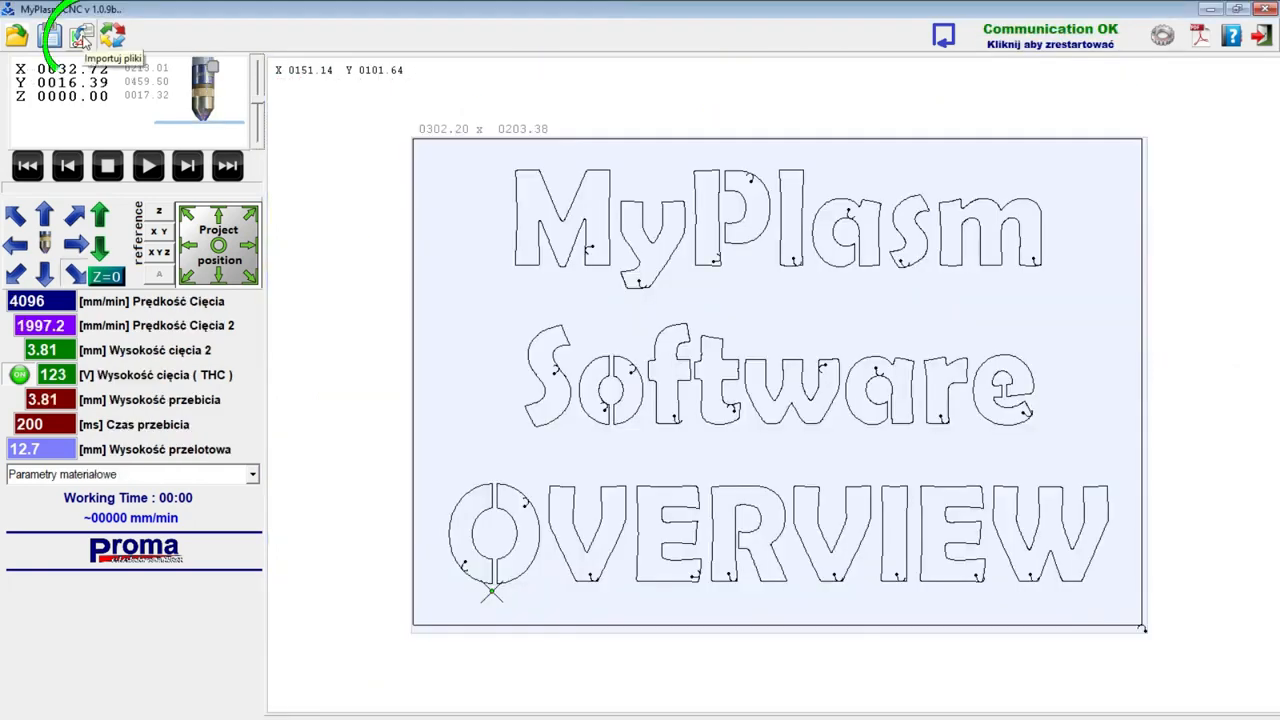
# Open the file import workspace and load gear.plt as the drawing.
pyautogui.click(82, 37)
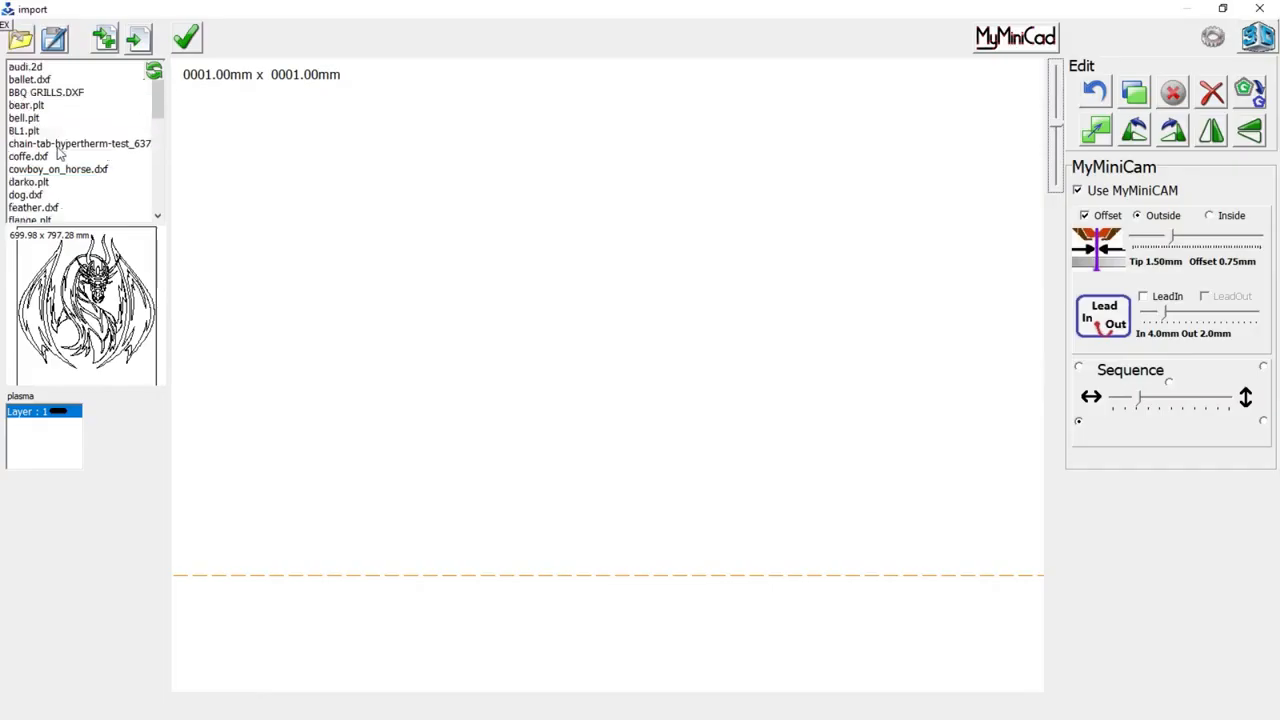
pyautogui.click(57, 145)
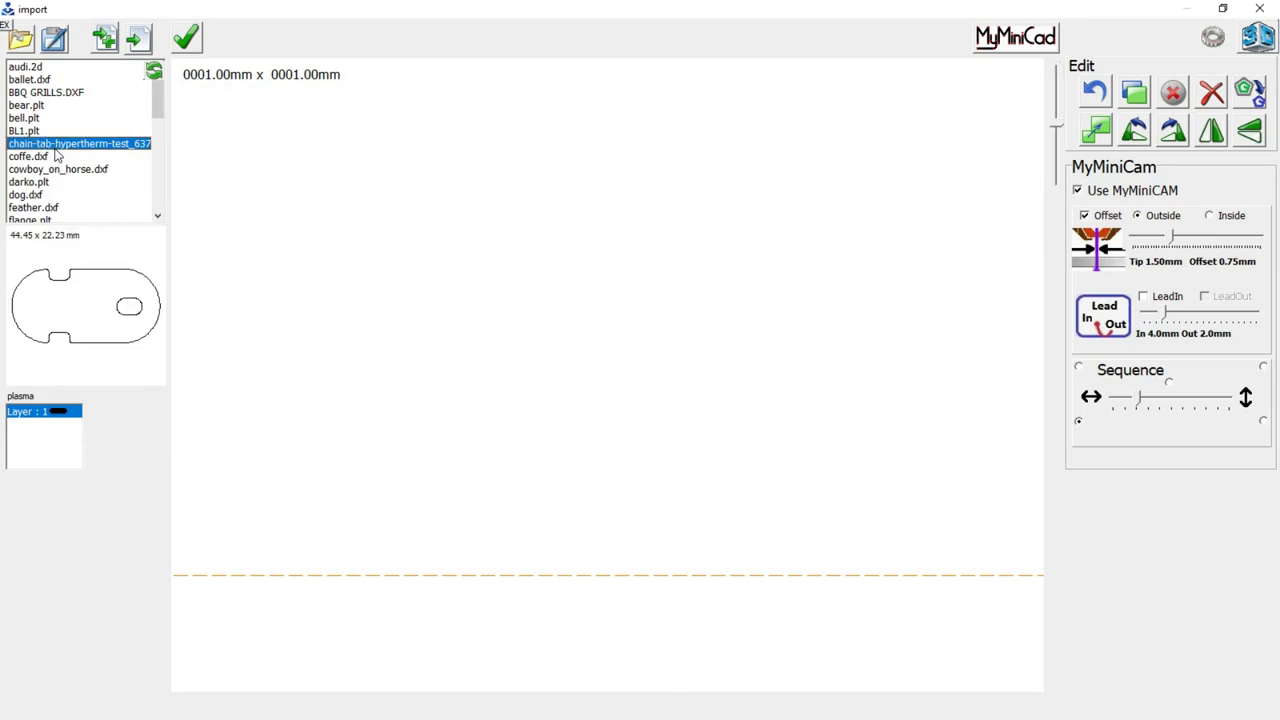
pyautogui.press('Down')
pyautogui.press('Down')
pyautogui.press('Down')
pyautogui.press('Down')
pyautogui.press('Down')
pyautogui.press('Down')
pyautogui.press('Down')
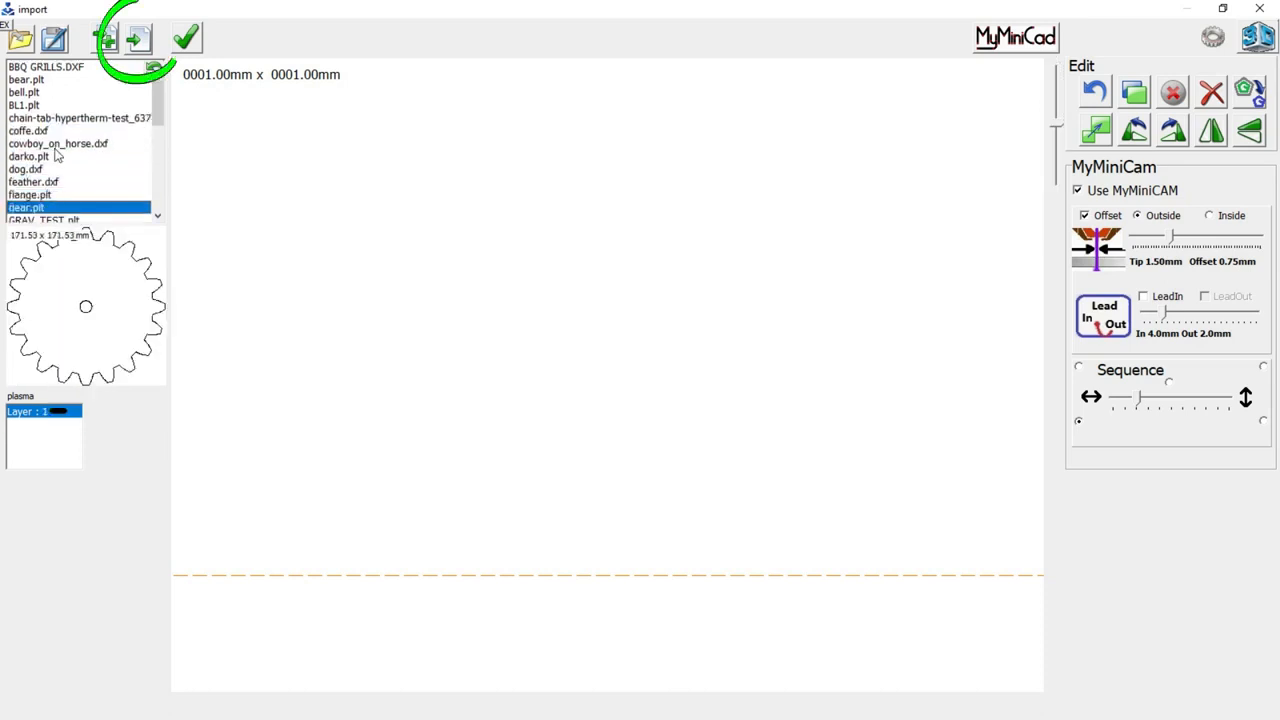
pyautogui.press('Down')
pyautogui.press('Up')
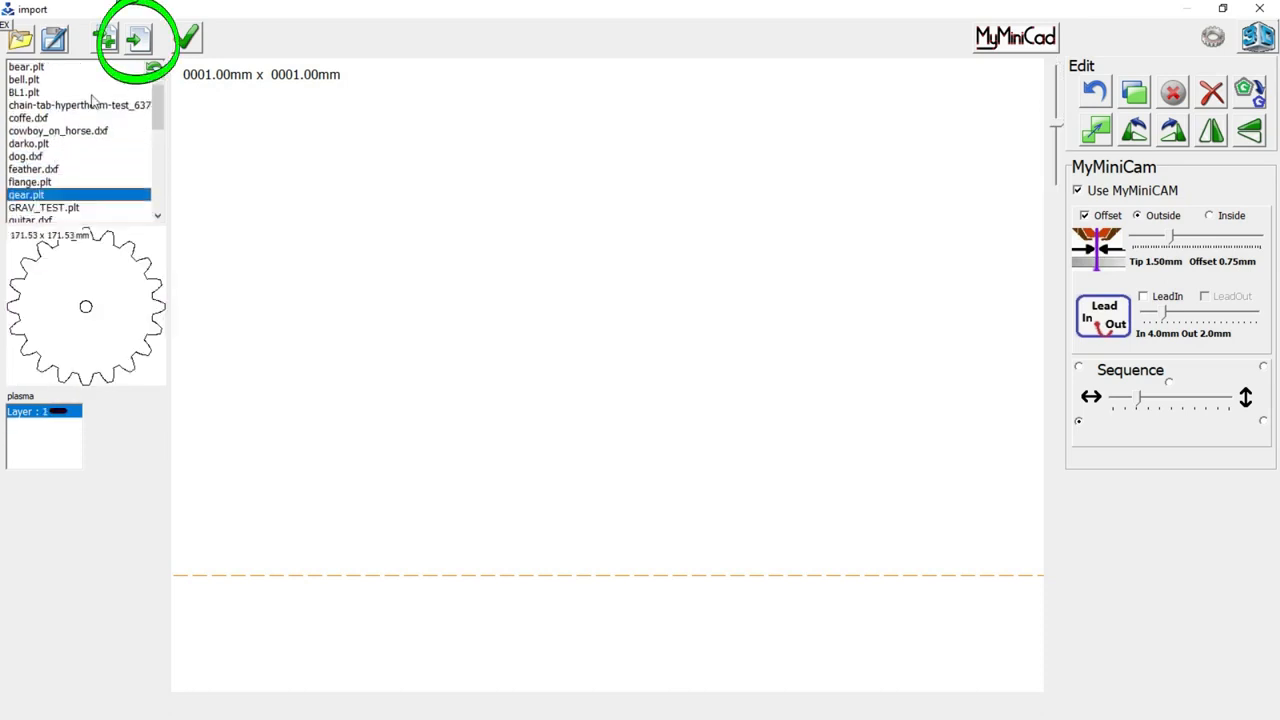
pyautogui.click(141, 41)
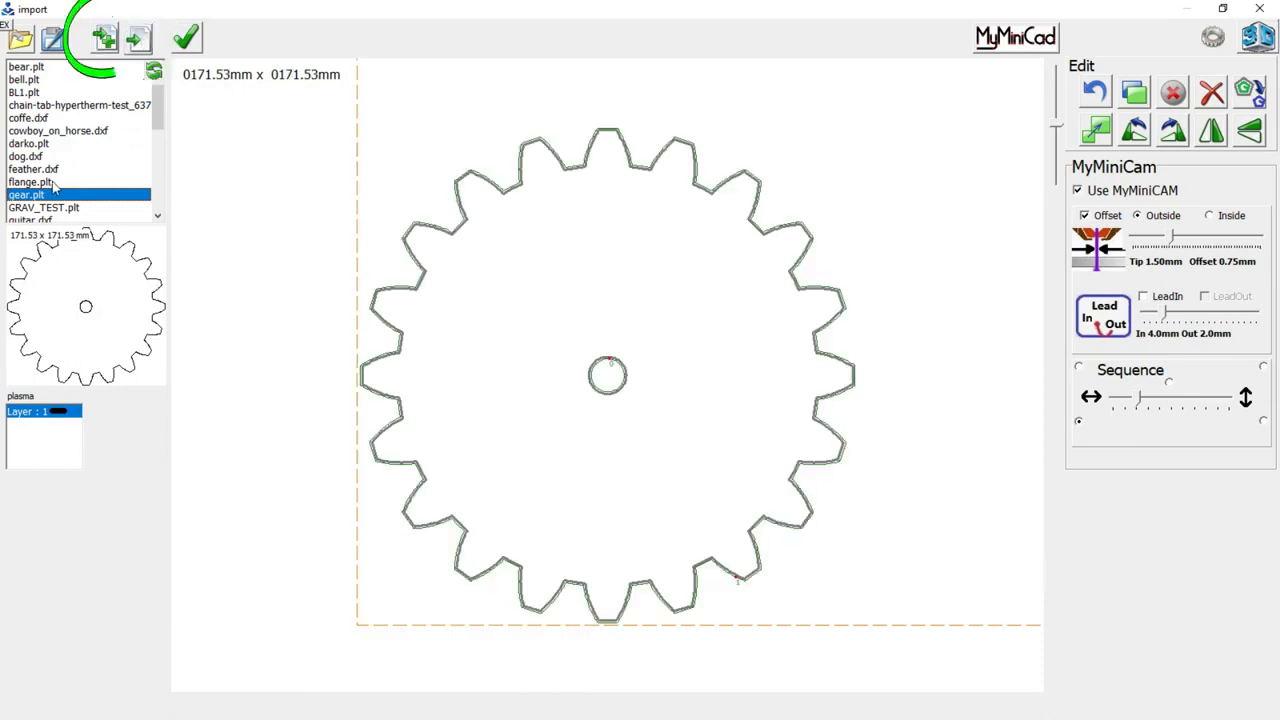
# Add three copies of flange.plt in a row to the right of the gear.
pyautogui.click(30, 182)
pyautogui.click(114, 40)
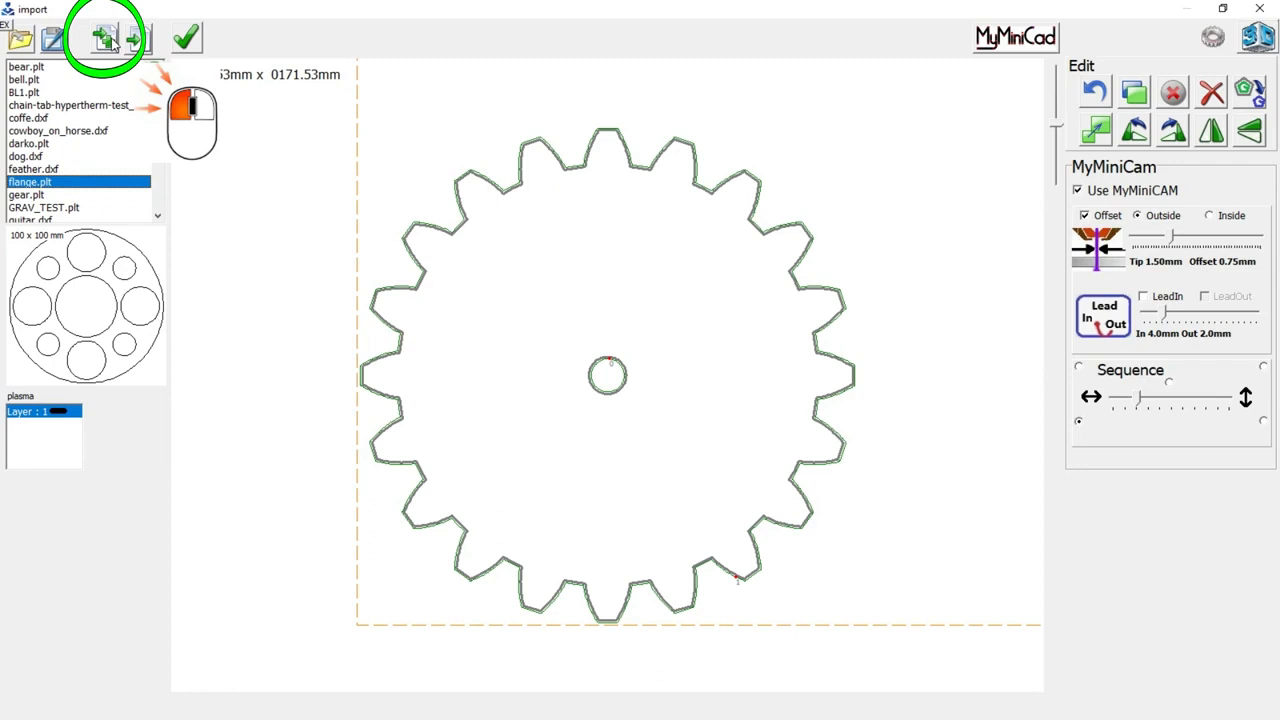
pyautogui.click(114, 40)
pyautogui.click(114, 40)
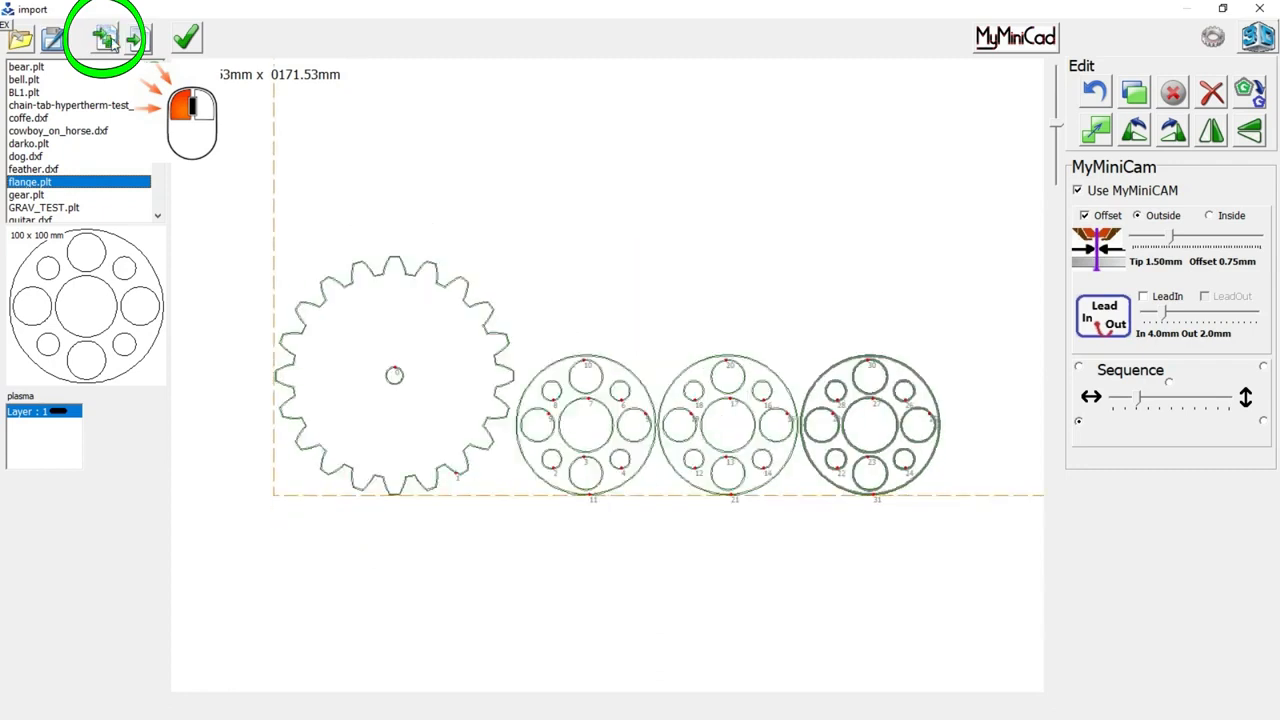
# Undo the three flange additions beside the gear.
pyautogui.hotkey('ctrl', 'z')
pyautogui.hotkey('ctrl', 'z')
pyautogui.hotkey('ctrl', 'z')
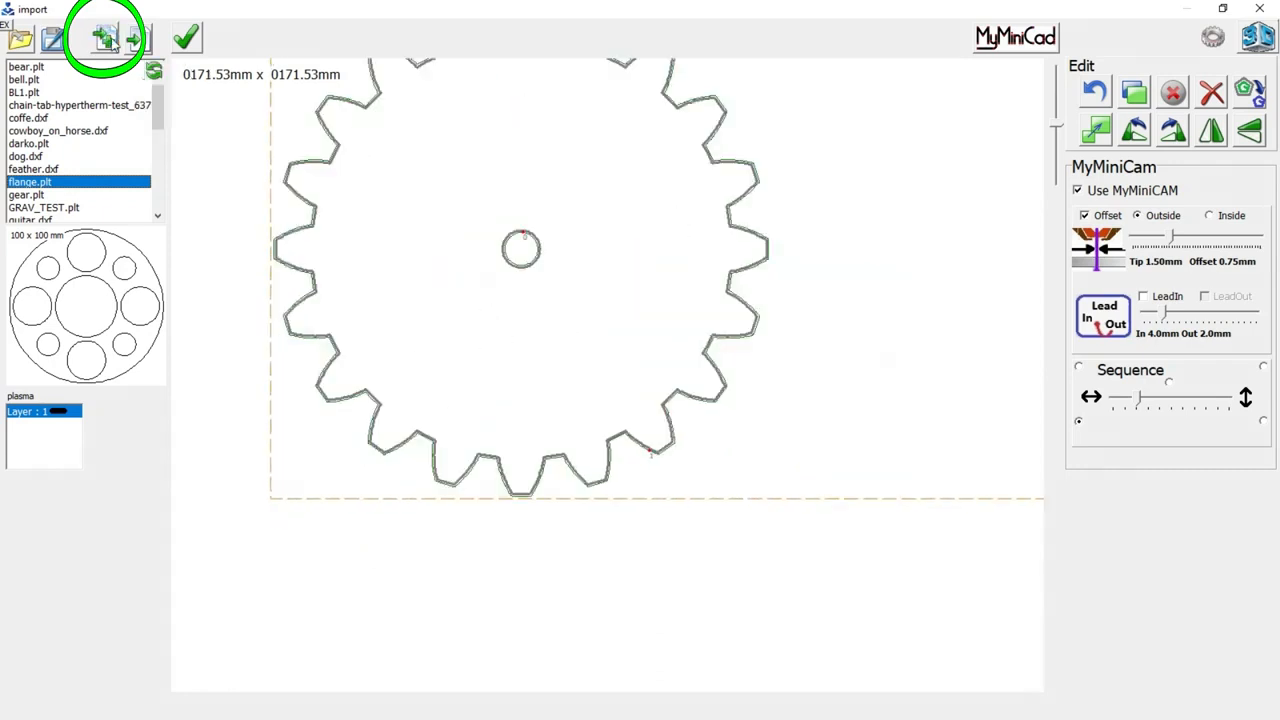
# Stack copies of flange.plt in a column above the gear, keeping only the first one.
pyautogui.click(113, 40)
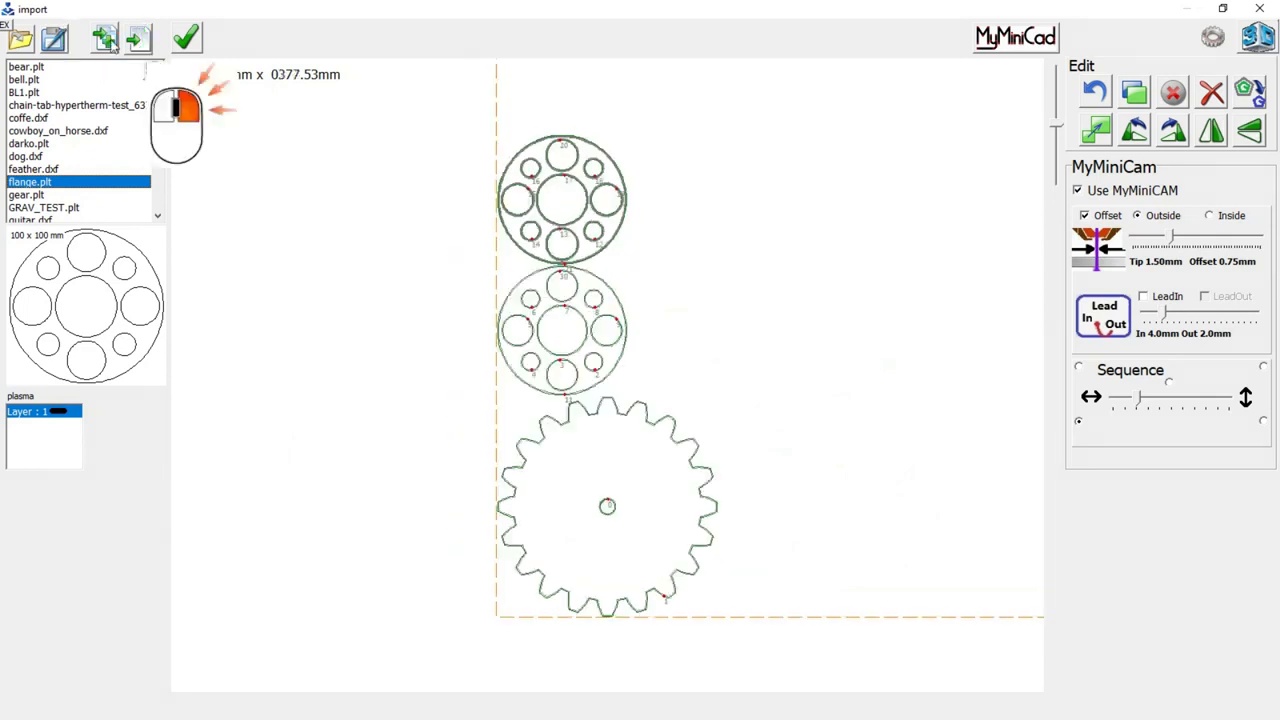
pyautogui.click(108, 40)
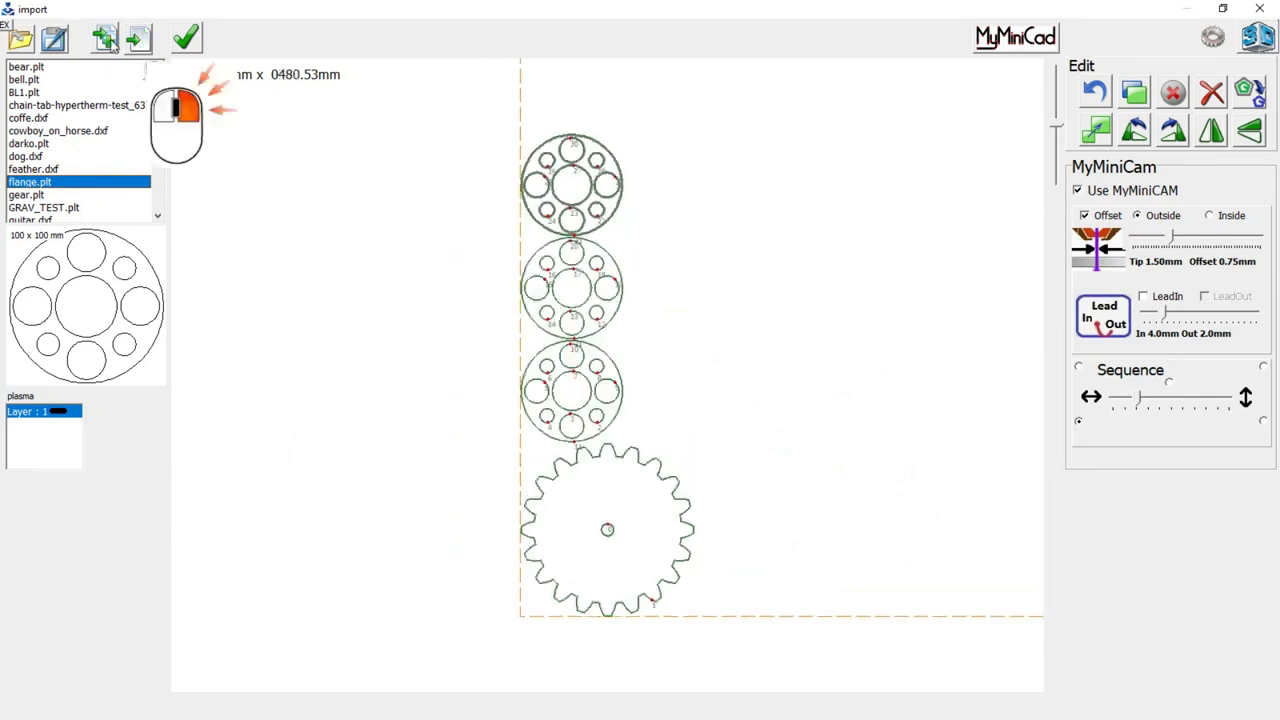
pyautogui.rightClick(112, 44)
pyautogui.rightClick(112, 44)
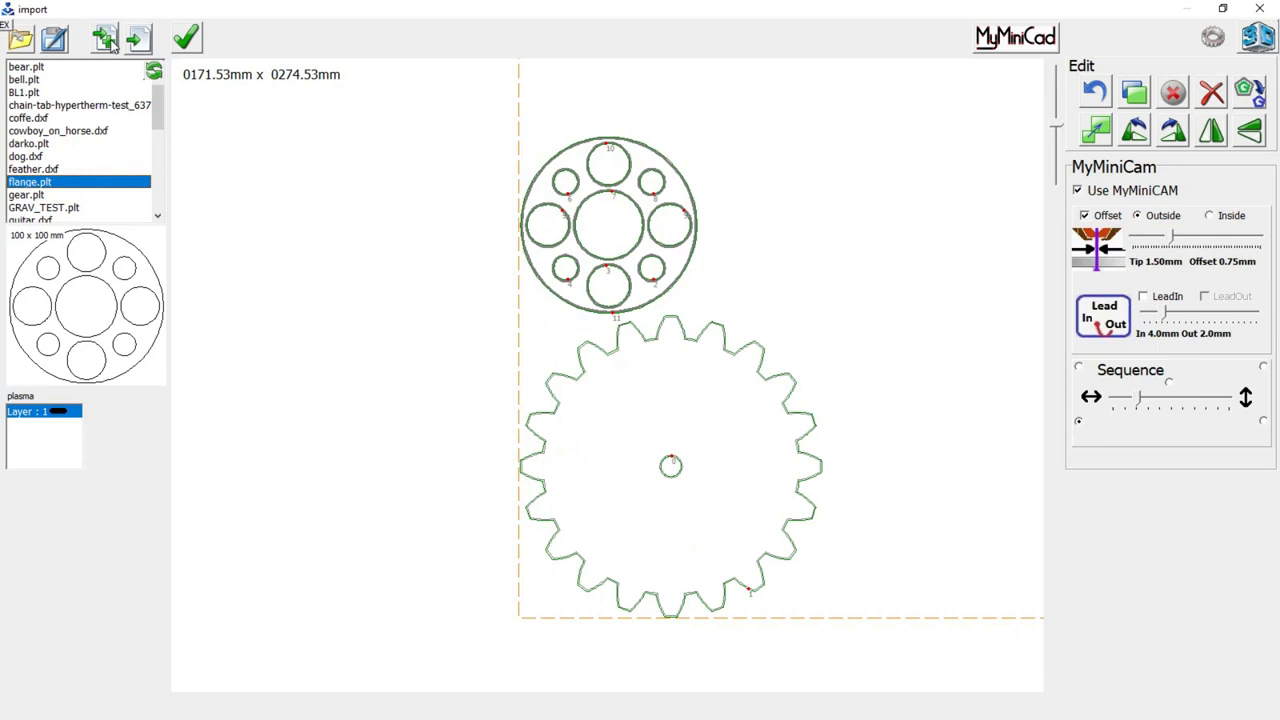
# Select the flange's four small holes together and delete them.
pyautogui.keyDown('ctrl'); pyautogui.scroll(3, 640, 188); pyautogui.keyUp('ctrl')
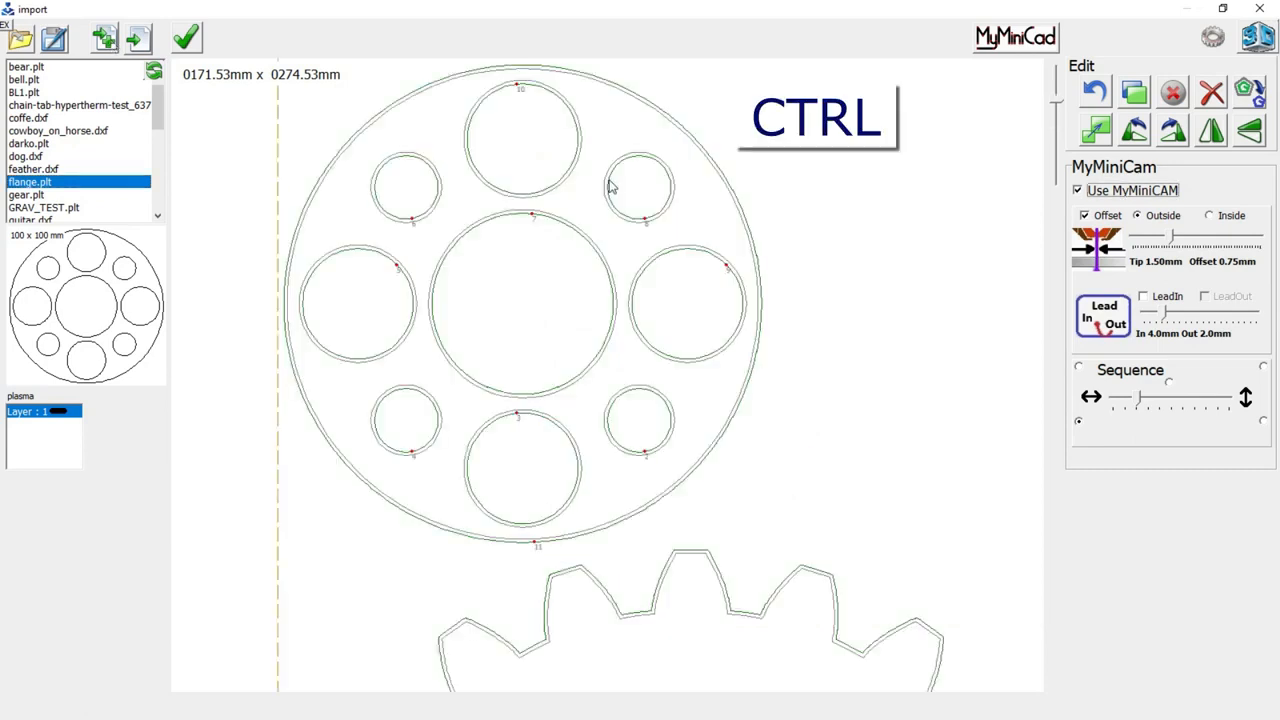
pyautogui.keyDown('ctrl'); pyautogui.click(441, 193); pyautogui.keyUp('ctrl')
pyautogui.keyDown('ctrl'); pyautogui.click(427, 397); pyautogui.keyUp('ctrl')
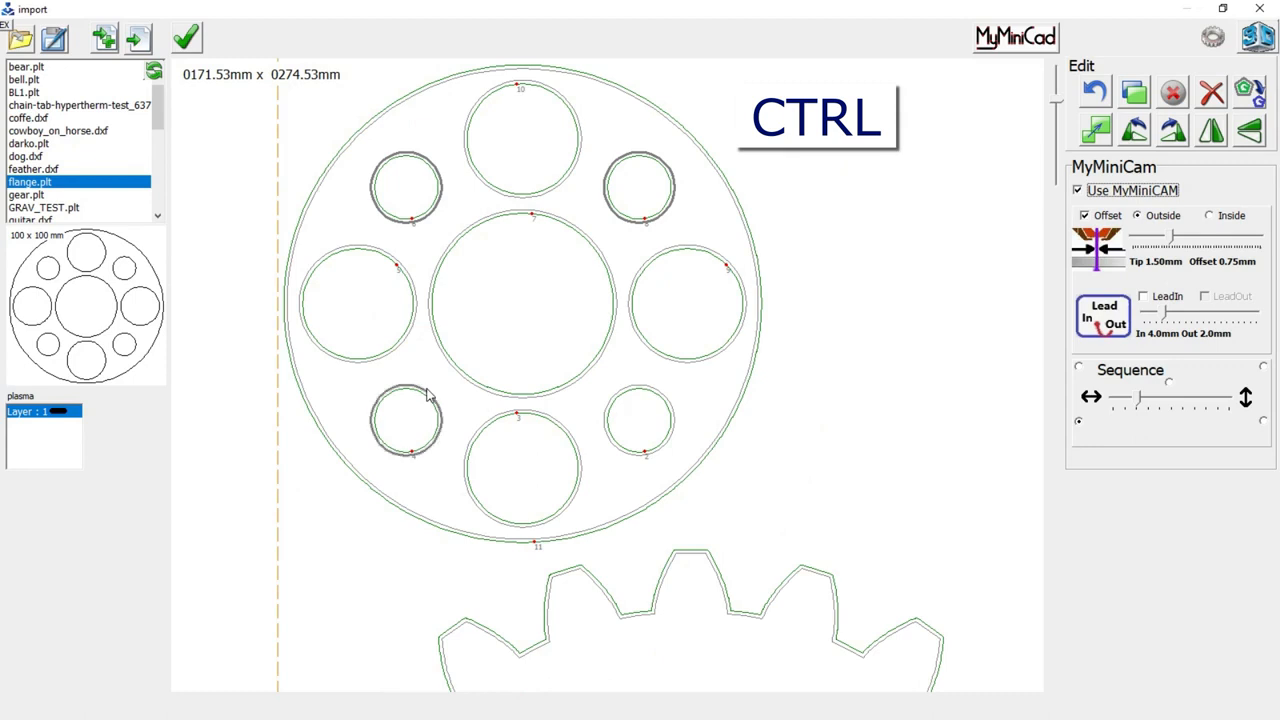
pyautogui.keyDown('ctrl'); pyautogui.click(612, 405); pyautogui.keyUp('ctrl')
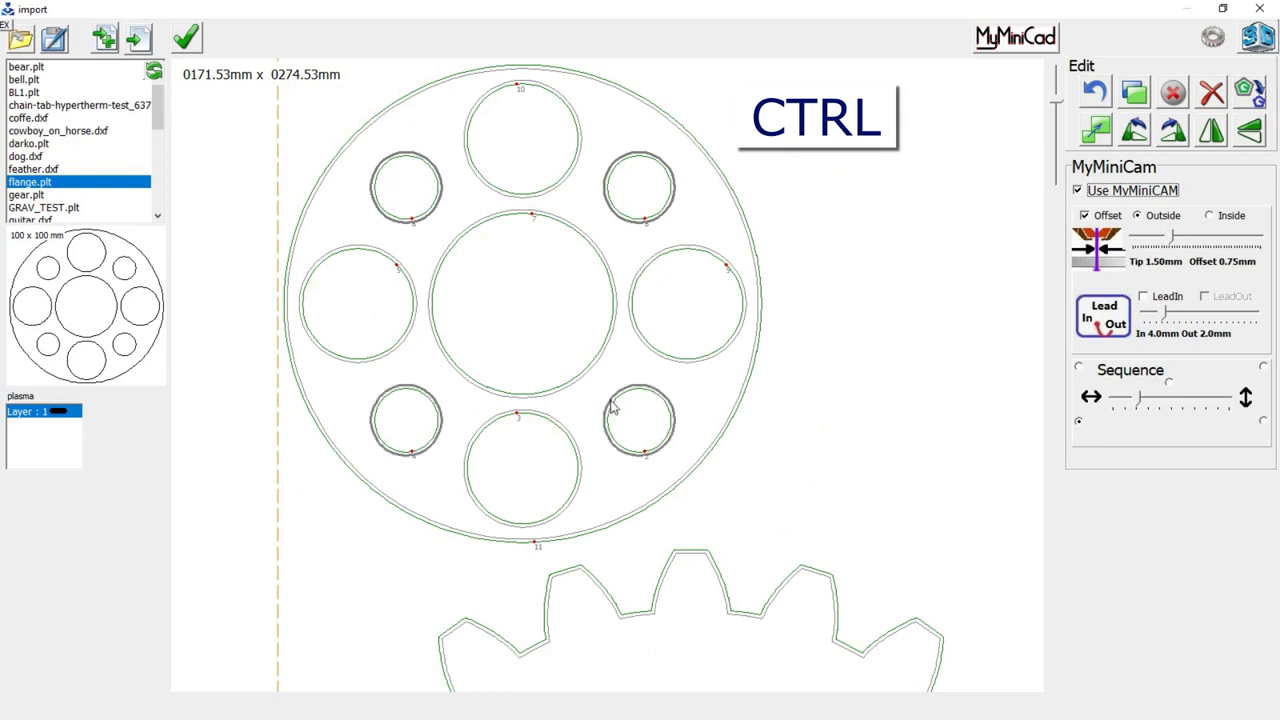
pyautogui.moveTo(612, 405); pyautogui.dragTo(666, 394)
pyautogui.press('Delete')
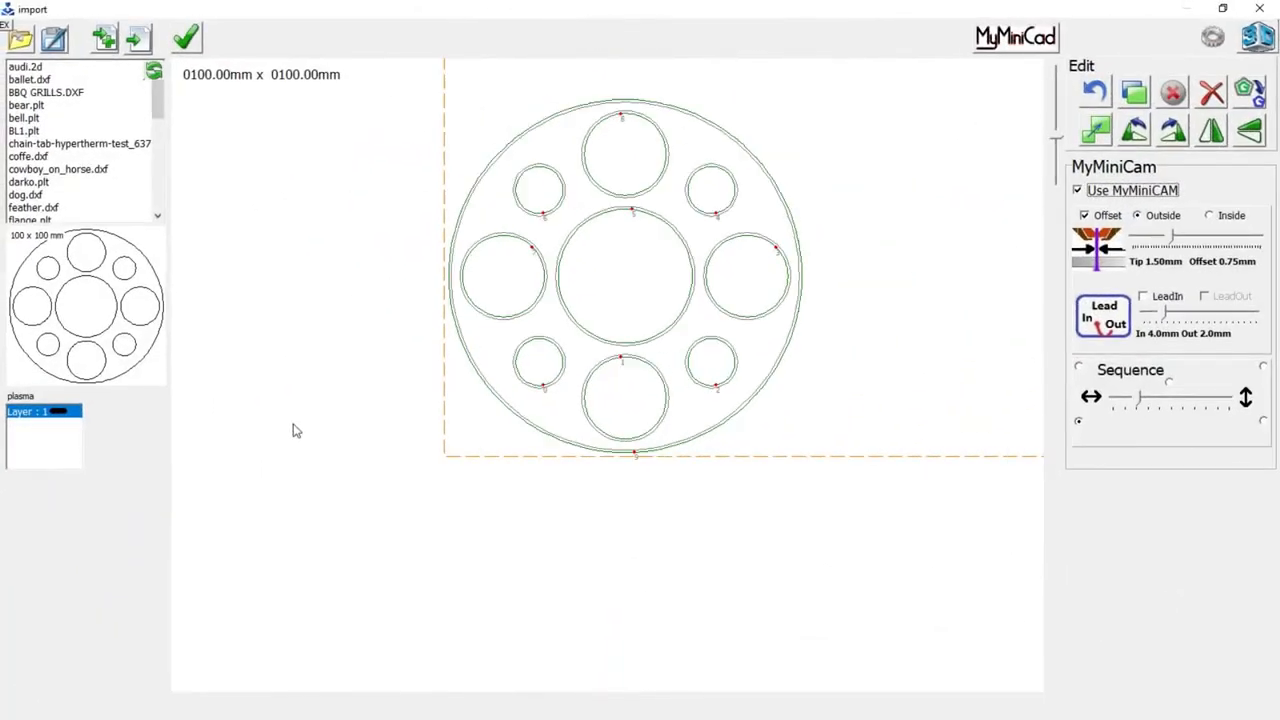
# Open the 3D preview of the flange and examine the solid part.
pyautogui.scroll(2, 566, 358)
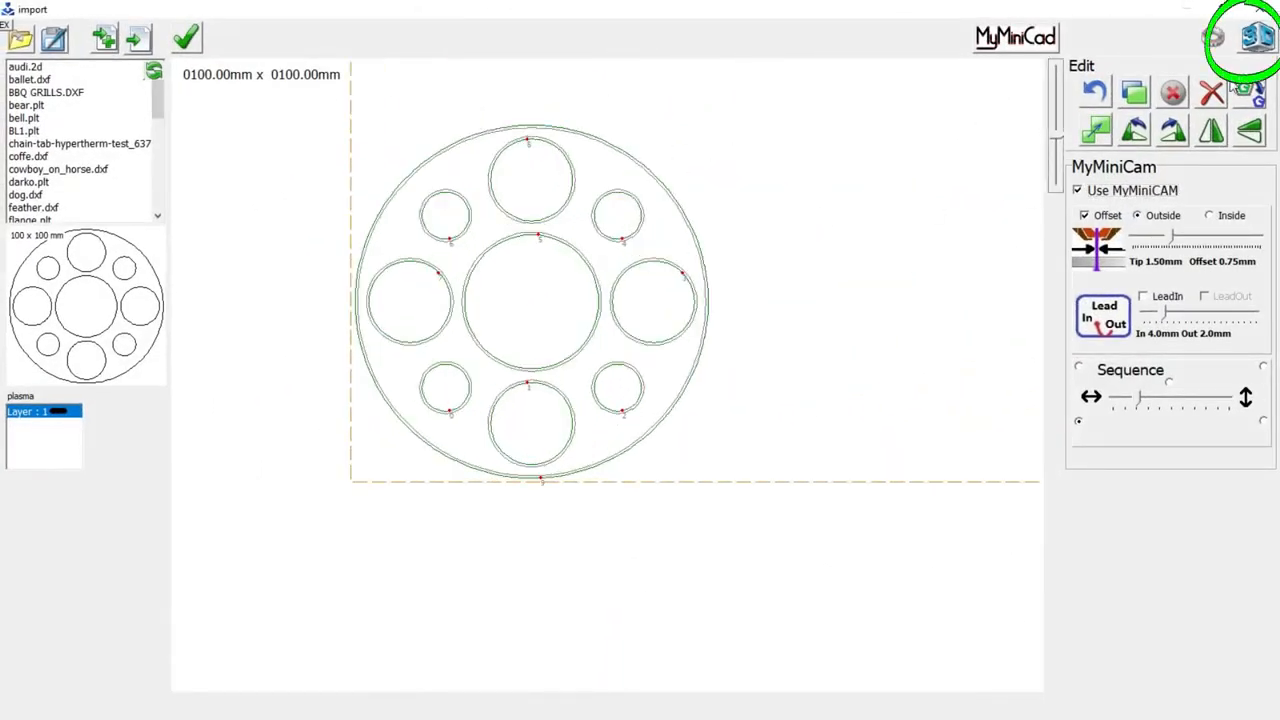
pyautogui.click(1260, 40)
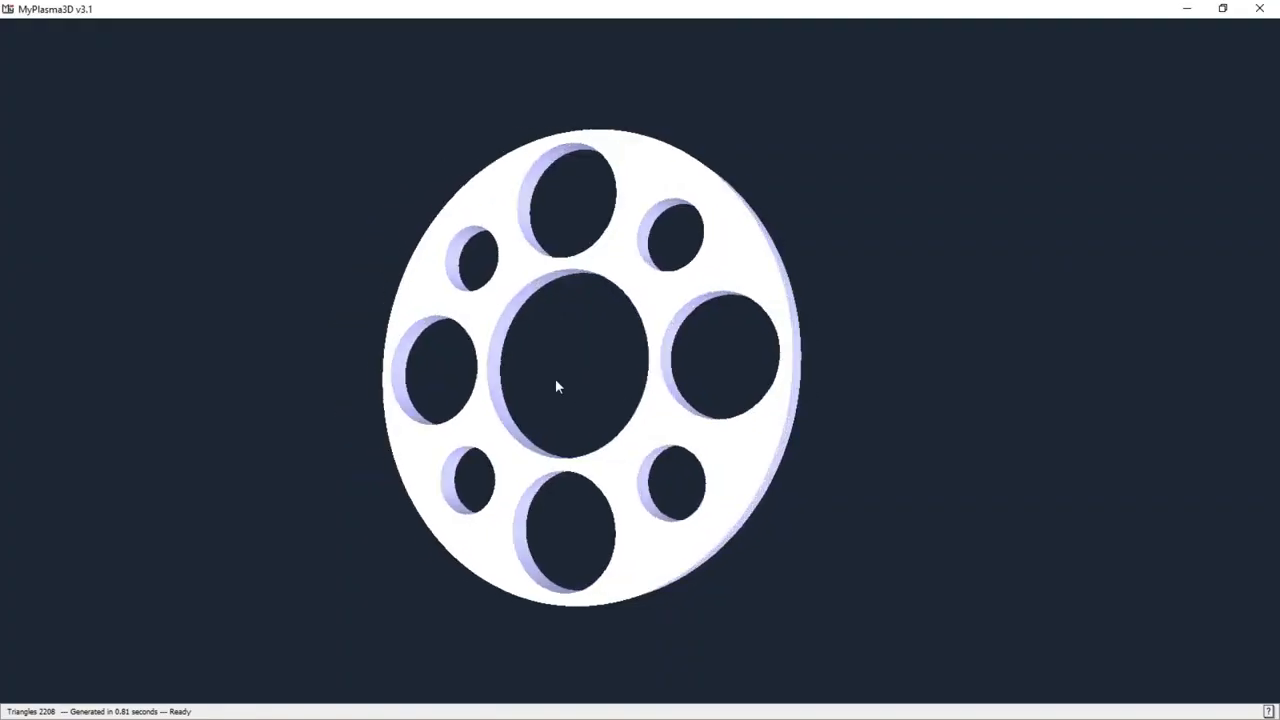
pyautogui.scroll(6, 555, 378)
pyautogui.scroll(-5, 354, 337)
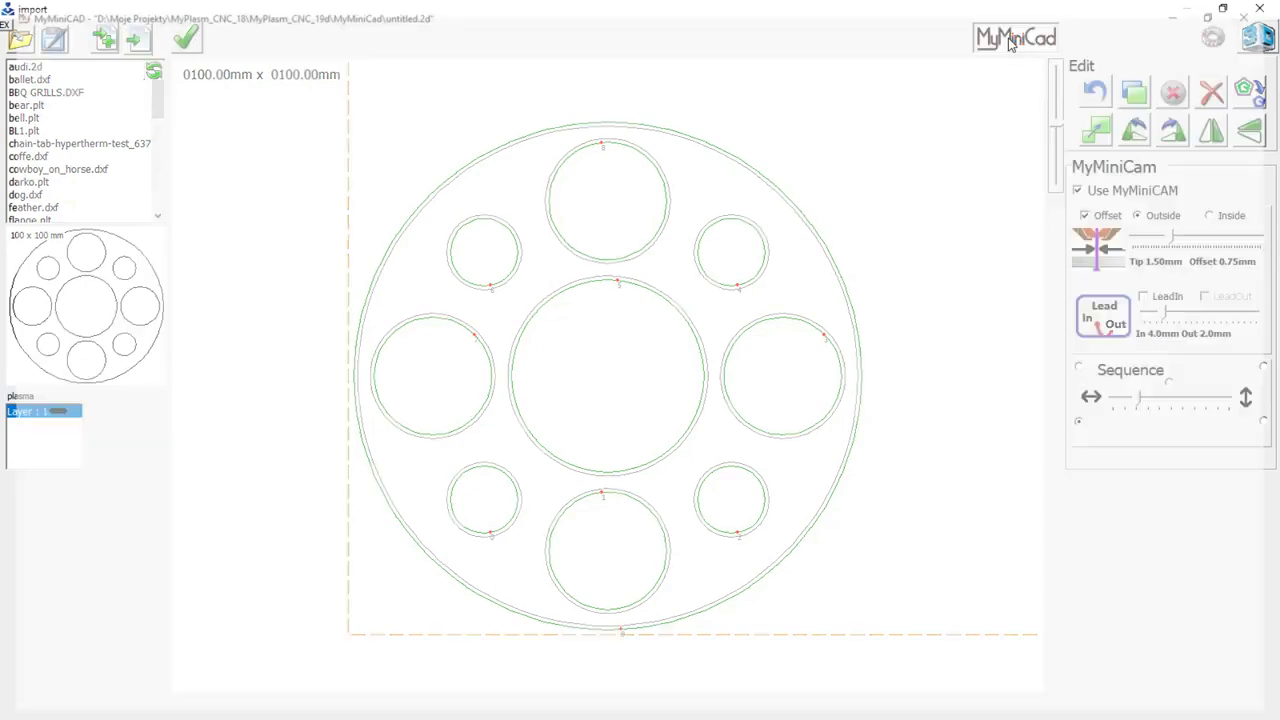
# In MyMiniCAD, round the rectangle's corners and draw two circles of 10 mm radius centred 20 mm either side of the origin.
pyautogui.click(25, 447)
pyautogui.click(24, 240)
pyautogui.click(601, 365)
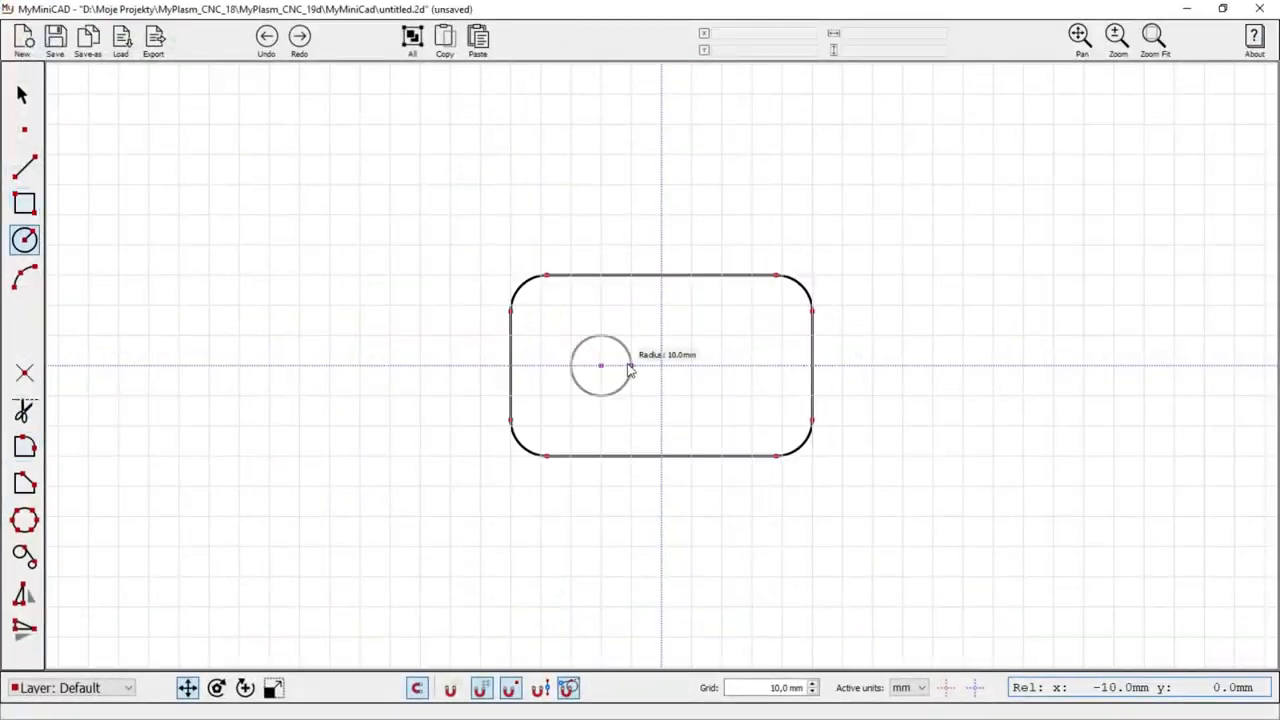
pyautogui.click(631, 365)
pyautogui.click(721, 365)
pyautogui.click(691, 365)
# Join the two circles with 40 mm horizontal lines, one across their tops and one across their bottoms.
pyautogui.click(24, 166)
pyautogui.click(601, 335)
pyautogui.click(721, 335)
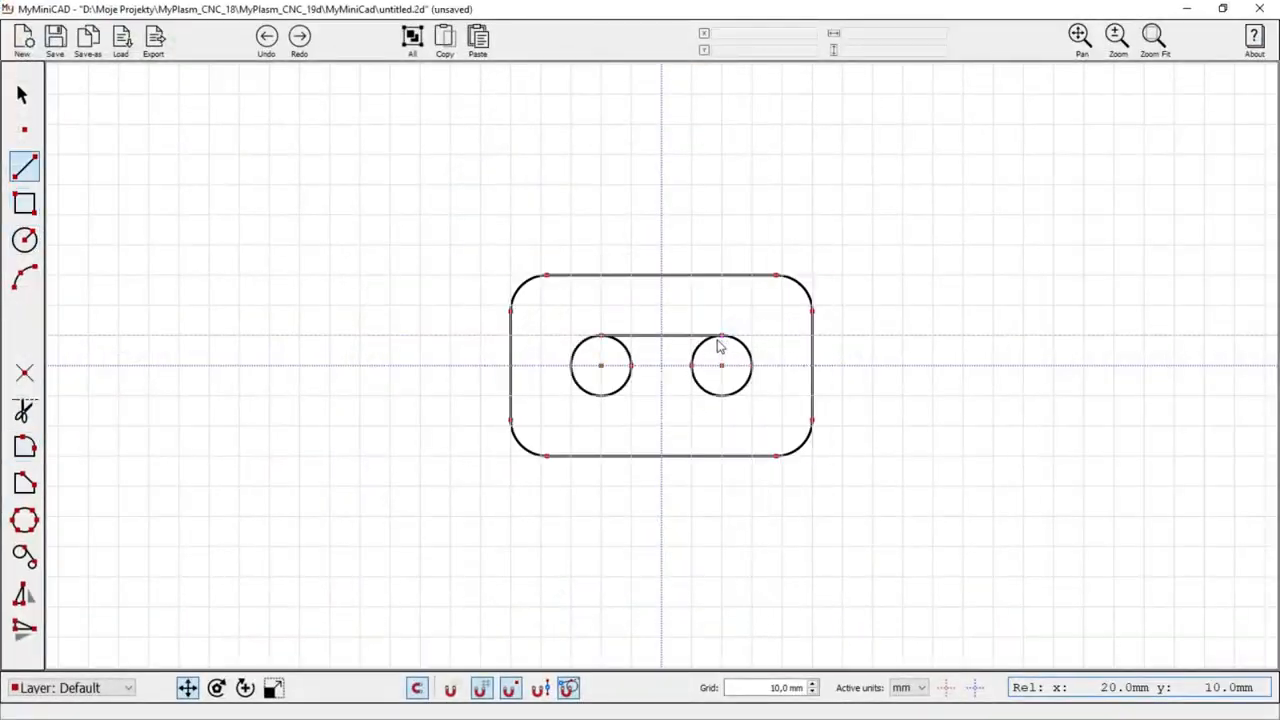
pyautogui.click(721, 395)
pyautogui.click(601, 395)
# Trim away the inner halves of both circles to leave a single rounded slot.
pyautogui.click(24, 410)
pyautogui.click(632, 372)
pyautogui.click(691, 370)
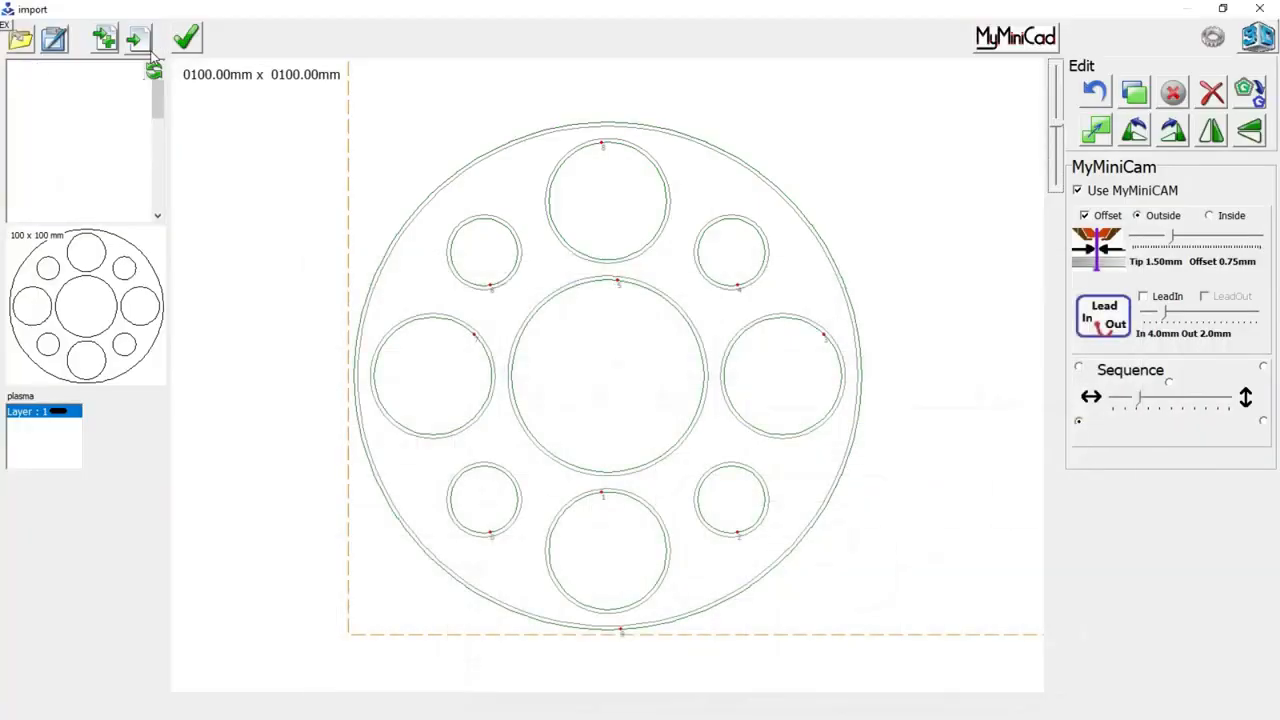
# Refresh the list of drawings and examine the rounded plate with its slot from different angles in the 3D preview.
pyautogui.click(153, 68)
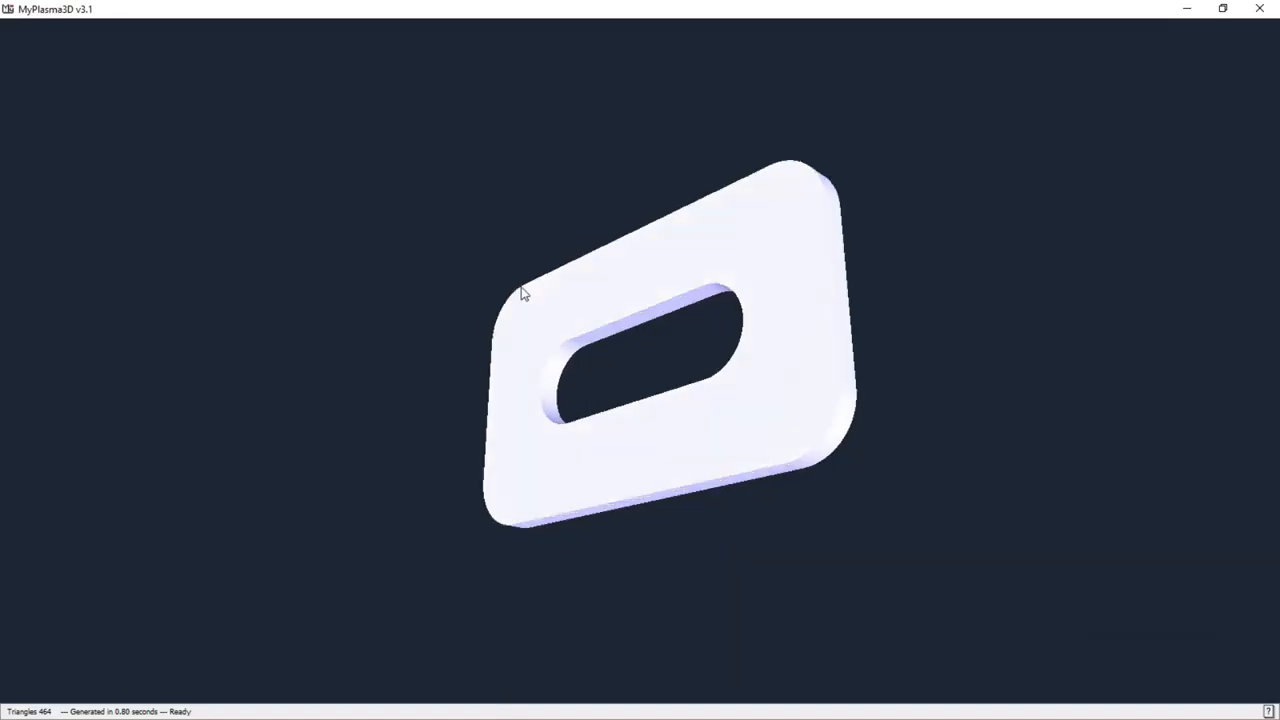
pyautogui.moveTo(522, 293); pyautogui.dragTo(789, 554)
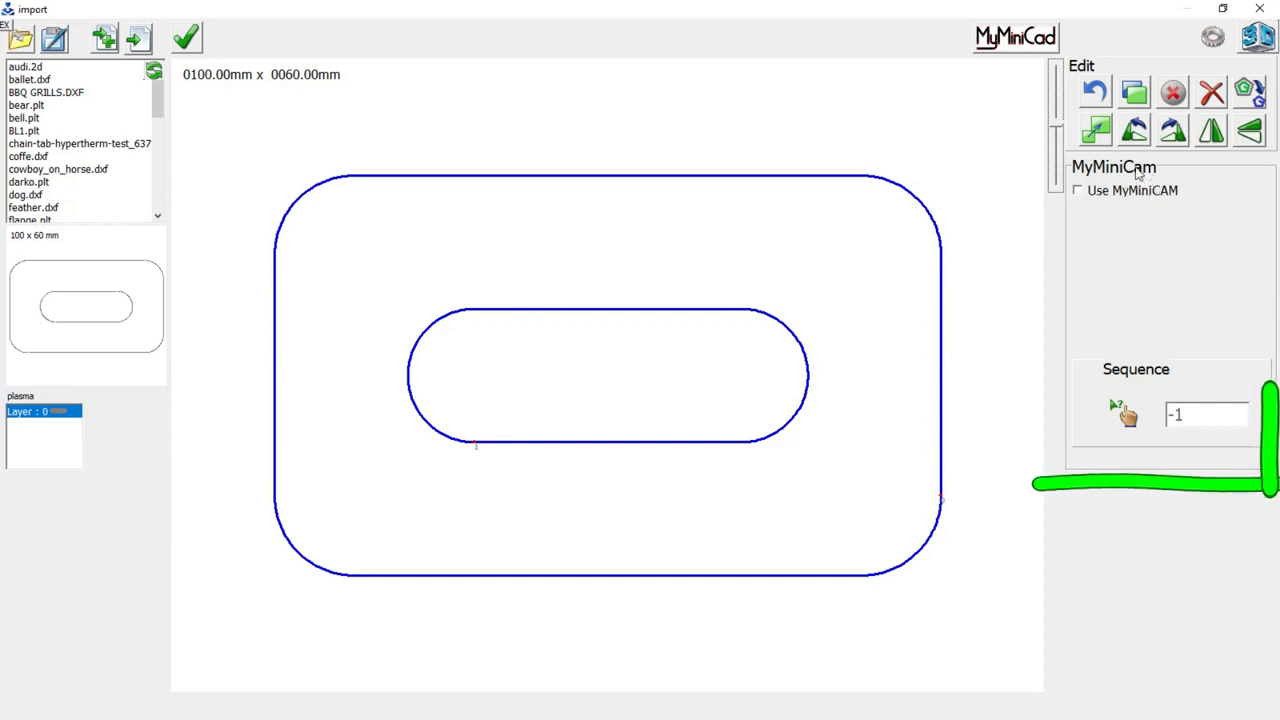
# Turn on MyMiniCAM for the slotted plate with an outside offset for a 1.20 mm tip, and enable the lead-in and lead-out.
pyautogui.click(1078, 191)
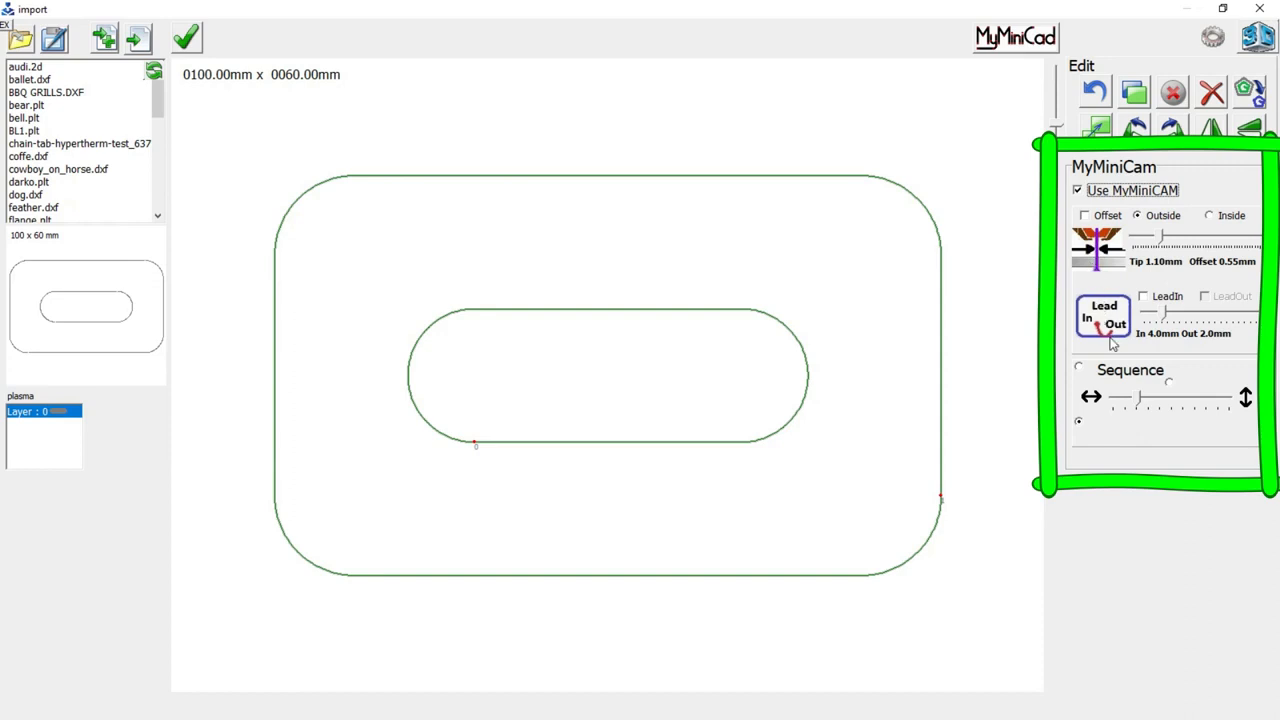
pyautogui.click(1085, 216)
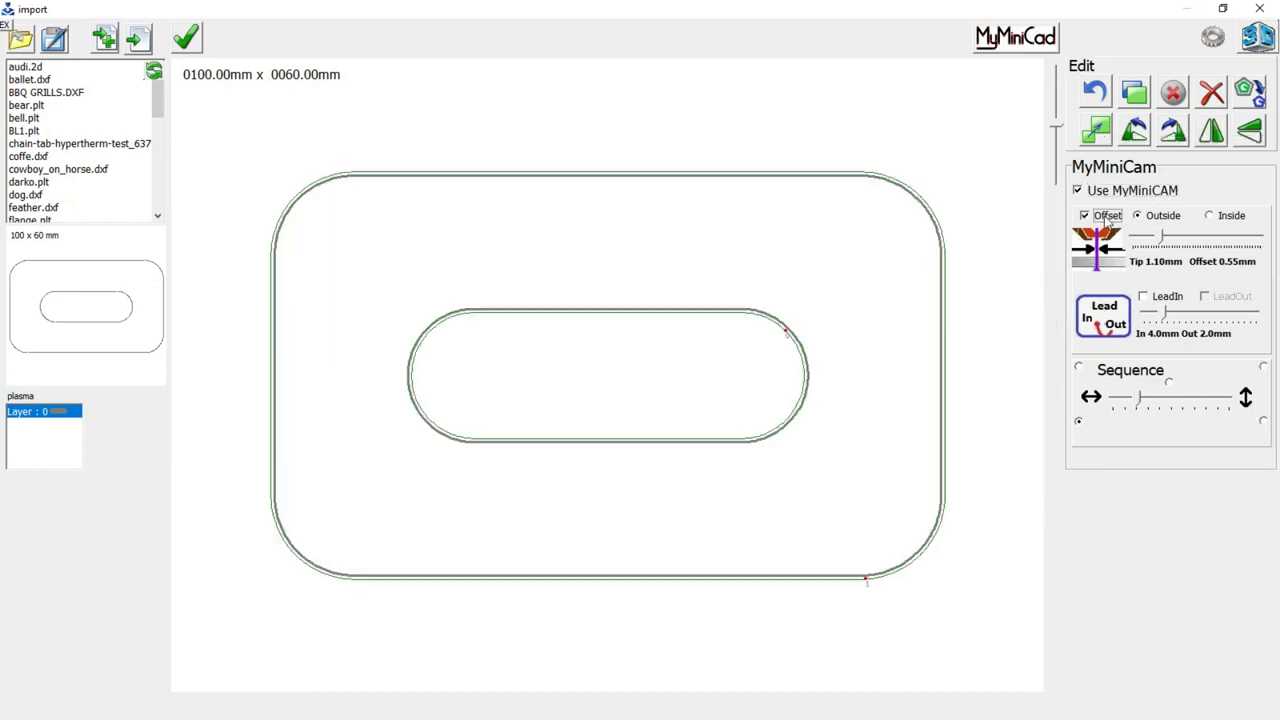
pyautogui.moveTo(1162, 236)
pyautogui.mouseDown()
pyautogui.moveTo(1242, 233)
pyautogui.moveTo(1124, 252)
pyautogui.moveTo(1165, 238)
pyautogui.mouseUp()
pyautogui.click(1167, 298)
pyautogui.click(1220, 300)
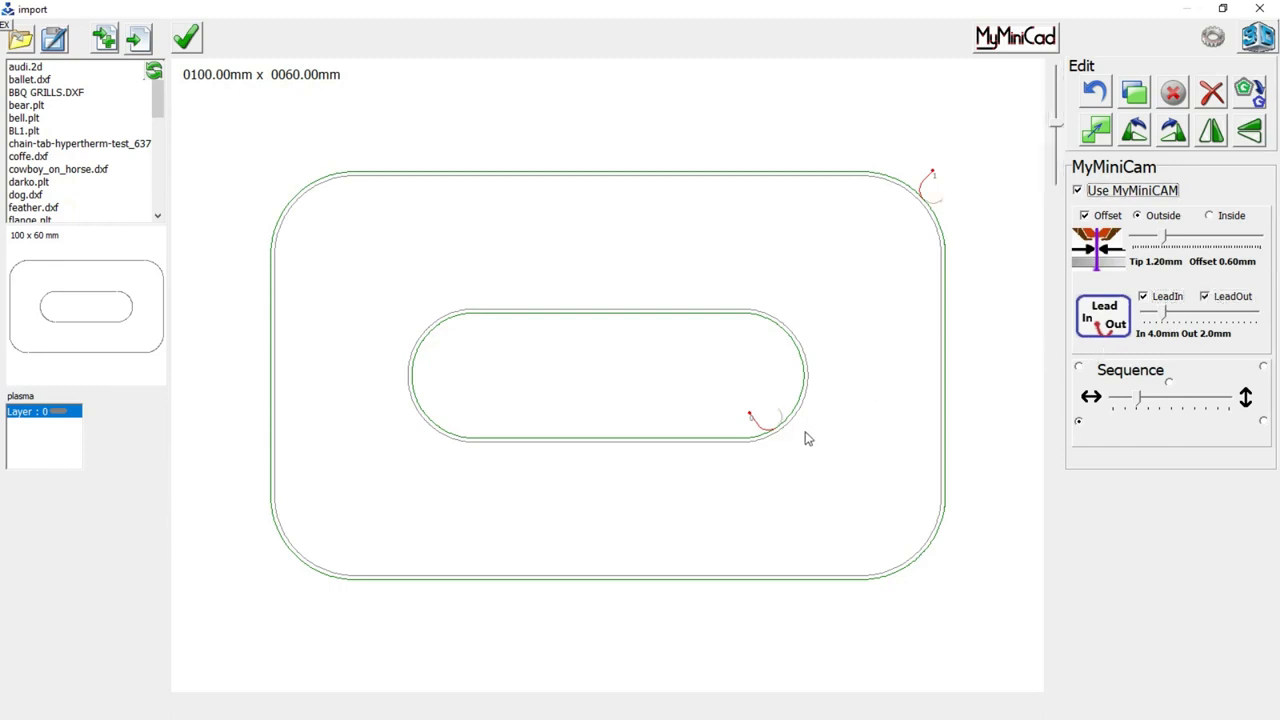
pyautogui.moveTo(1164, 312)
pyautogui.mouseDown()
pyautogui.moveTo(1200, 311)
pyautogui.moveTo(1150, 313)
pyautogui.moveTo(1165, 313)
pyautogui.mouseUp()
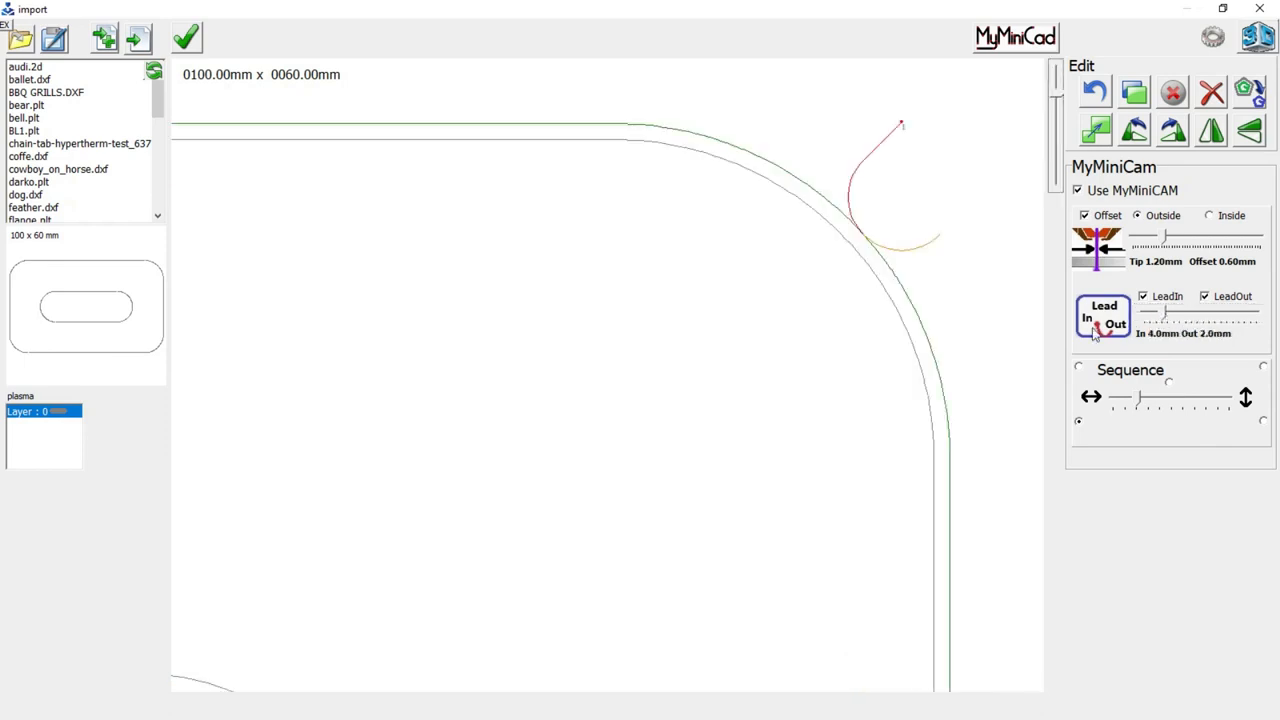
# Try the straight lead shape on the plate's contours and return to the curved lead-in and lead-out.
pyautogui.click(1094, 333)
pyautogui.click(1096, 335)
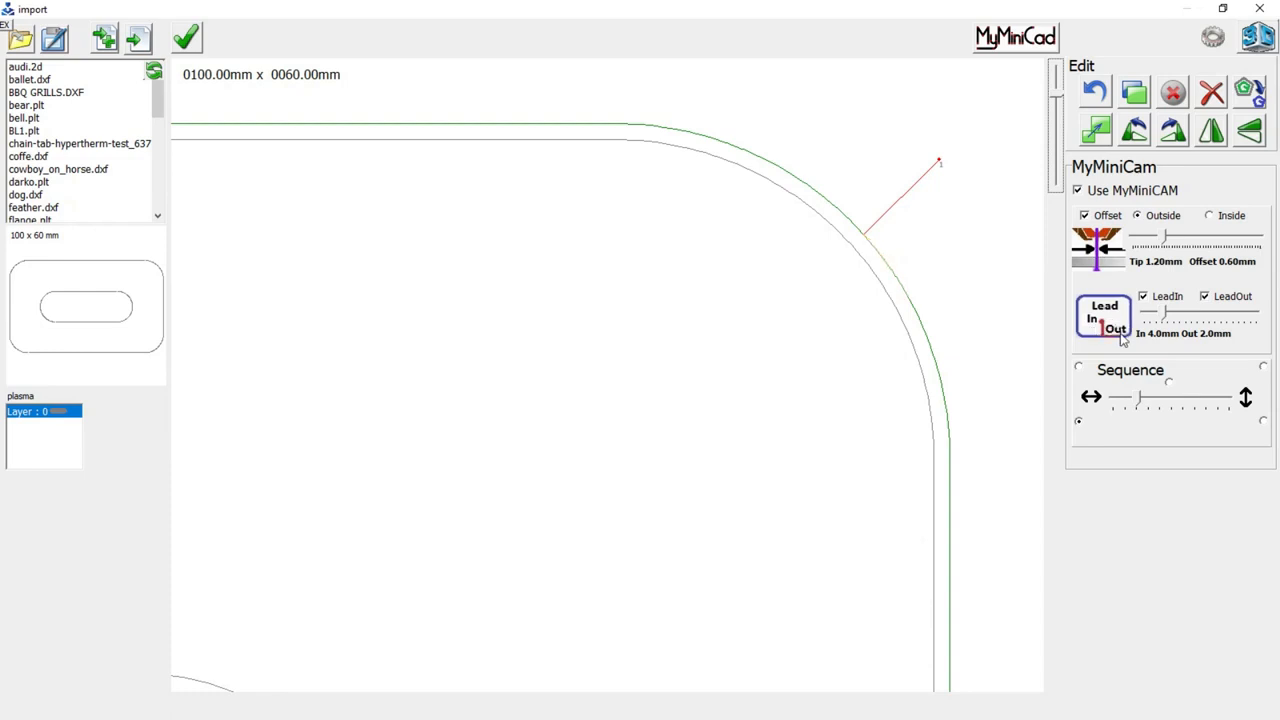
pyautogui.click(1097, 335)
pyautogui.click(1097, 335)
pyautogui.scroll(-1, 873, 230)
pyautogui.scroll(-2, 875, 222)
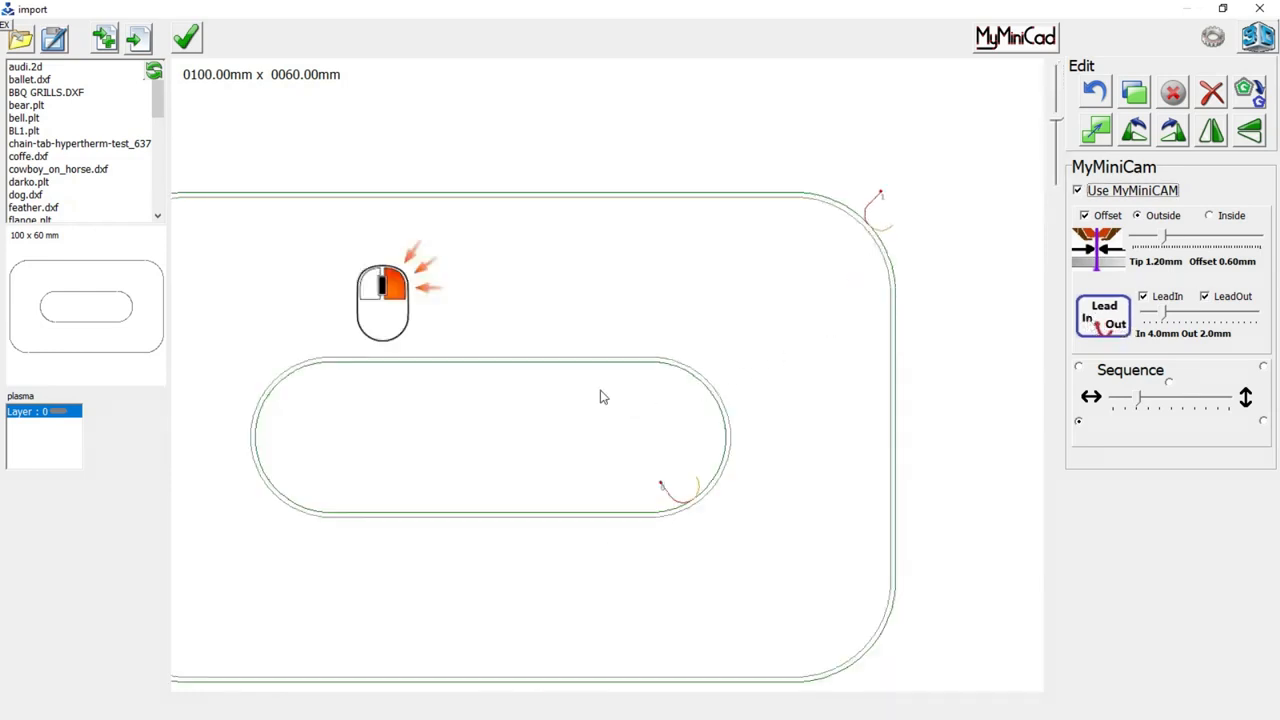
# Move the cutting start points to the slot's upper edge and to the plate's outer contour, trying its right edge before its upper edge.
pyautogui.rightClick(401, 370)
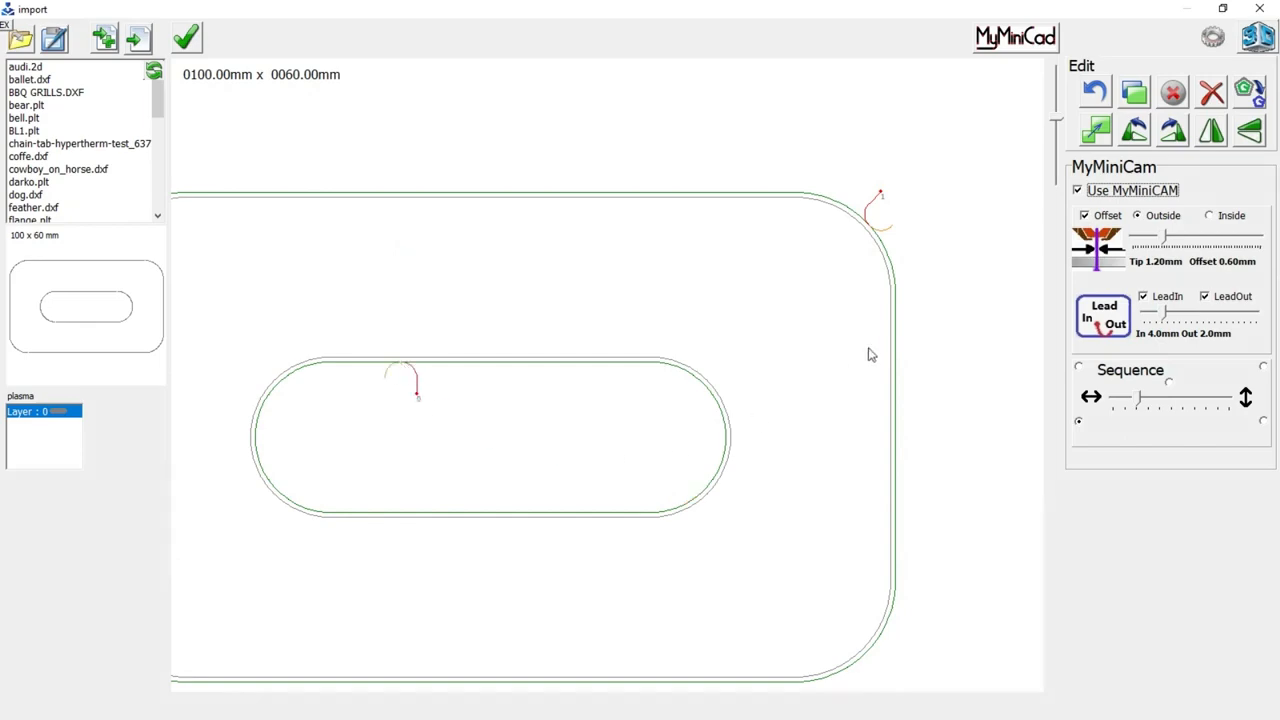
pyautogui.rightClick(902, 333)
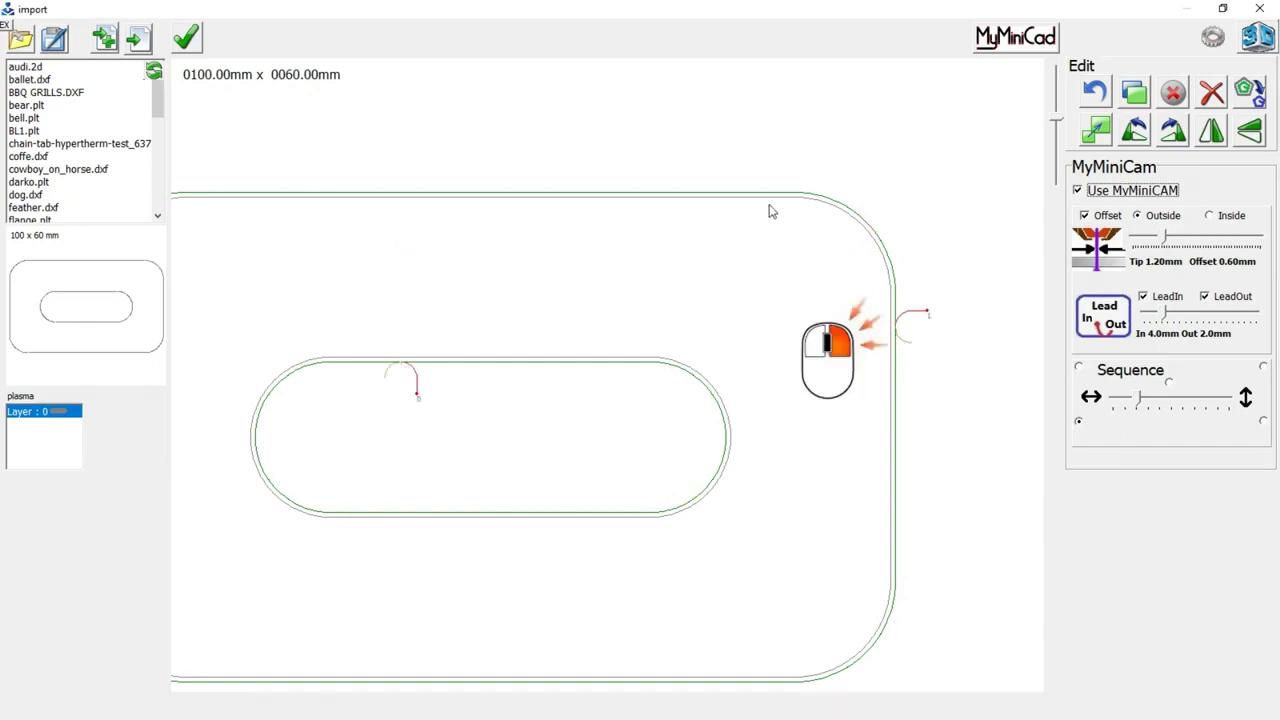
pyautogui.rightClick(463, 195)
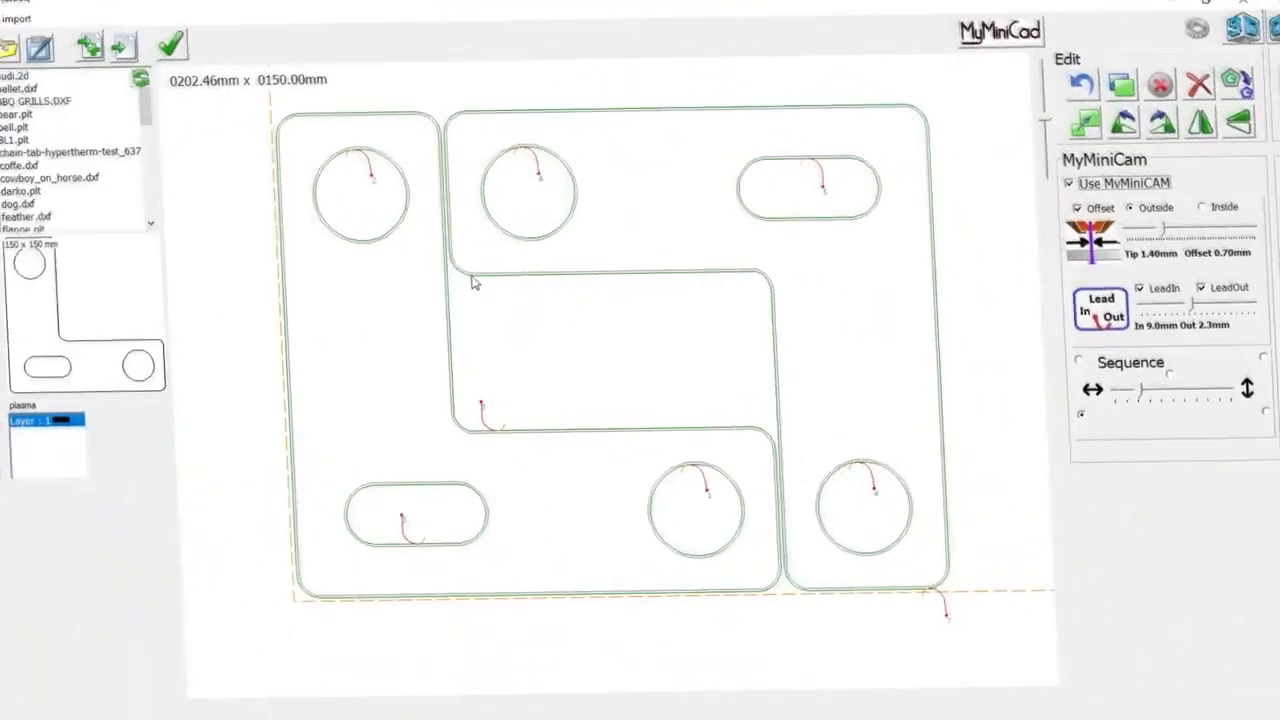
# Move the lower L-bracket's start point to the right end of its inner edge and convert the compensated paths into fixed geometry.
pyautogui.rightClick(758, 430)
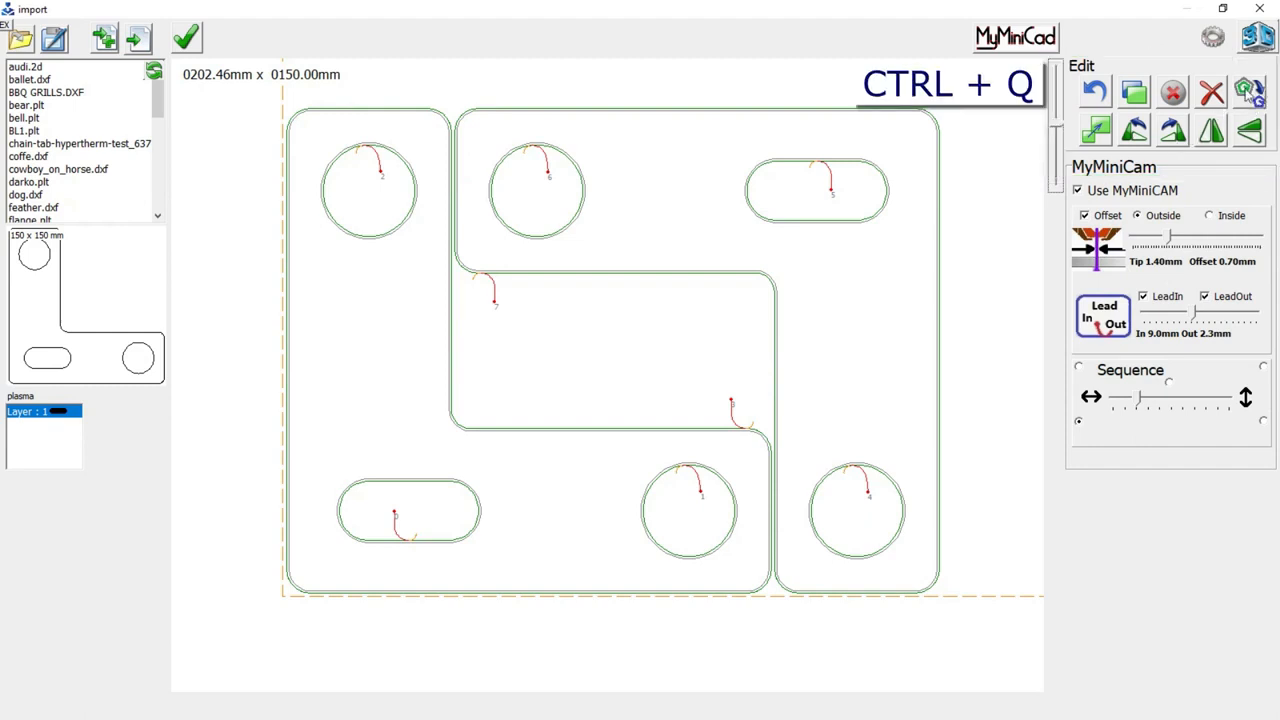
pyautogui.click(1251, 92)
pyautogui.scroll(-3, 425, 308)
# Move the upper L-bracket's contours upward away from the lower bracket, and undo the move.
pyautogui.moveTo(438, 176); pyautogui.dragTo(817, 554)
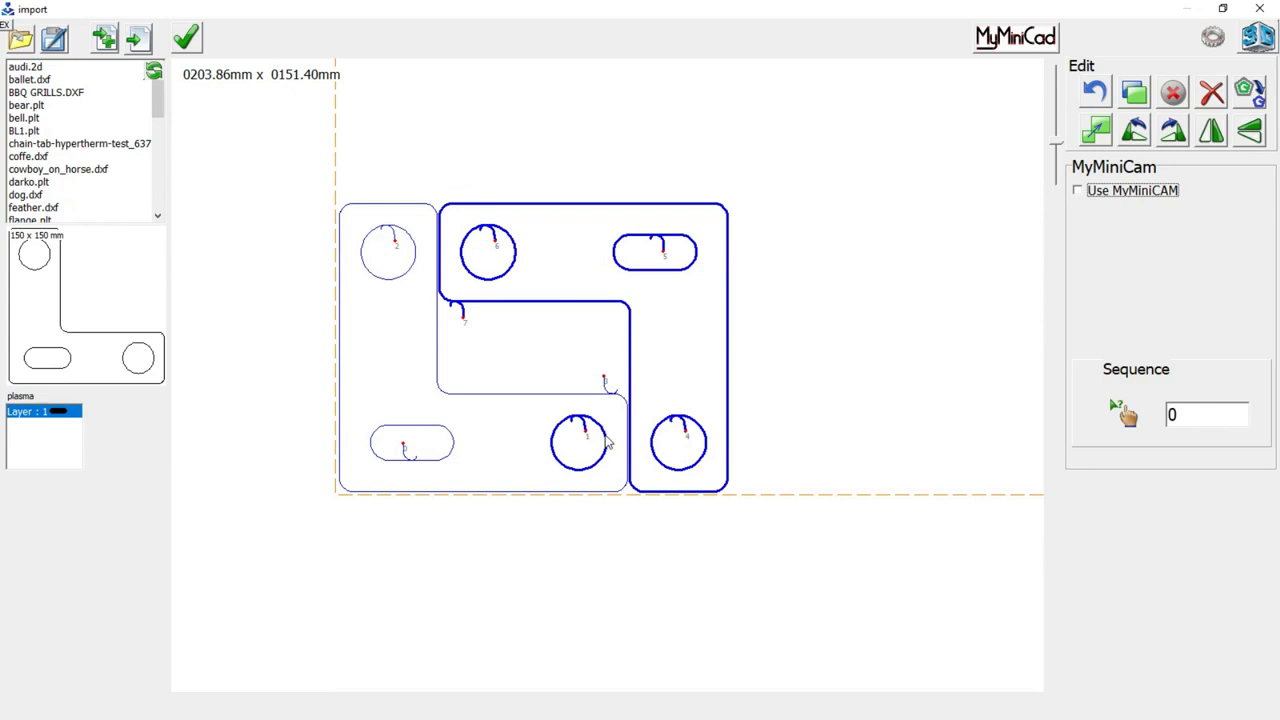
pyautogui.moveTo(715, 300); pyautogui.dragTo(682, 124)
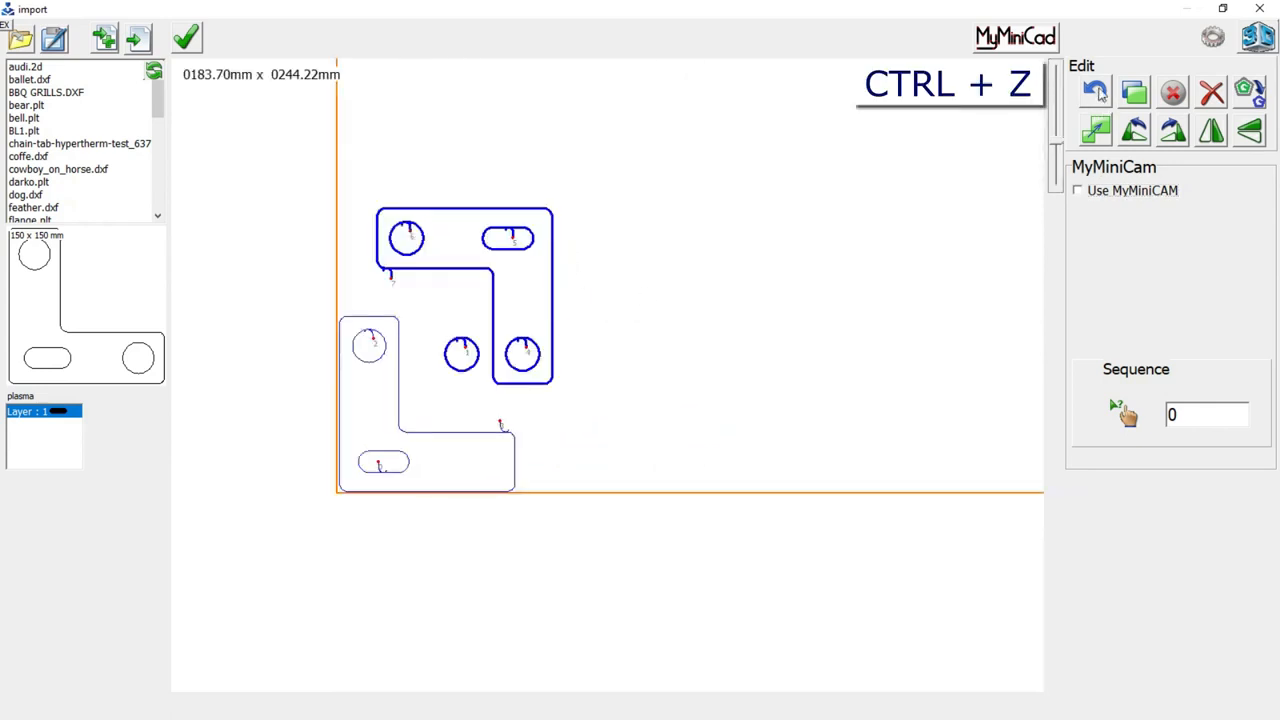
pyautogui.click(1099, 97)
pyautogui.click(1099, 97)
pyautogui.click(1099, 97)
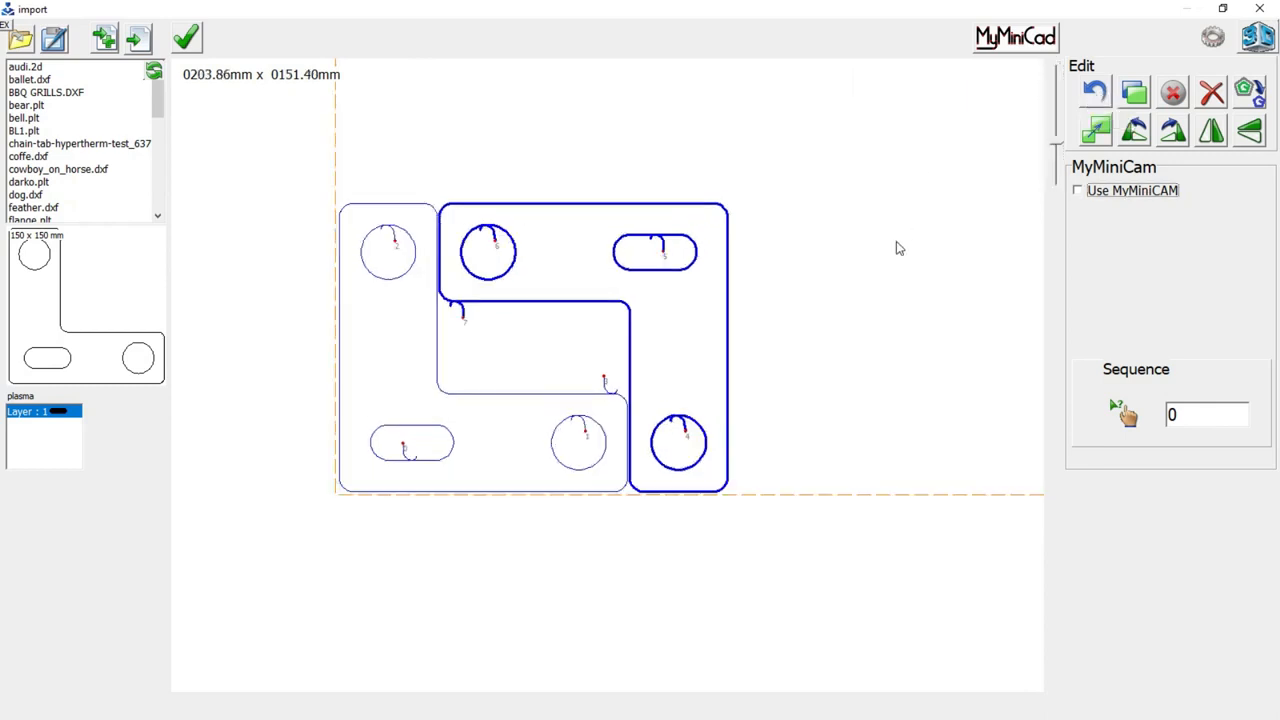
# Select both nested L-brackets and duplicate the pair three times to form a row of four pairs.
pyautogui.click(770, 280)
pyautogui.moveTo(770, 185)
pyautogui.mouseDown()
pyautogui.moveTo(449, 409)
pyautogui.moveTo(313, 532)
pyautogui.mouseUp()
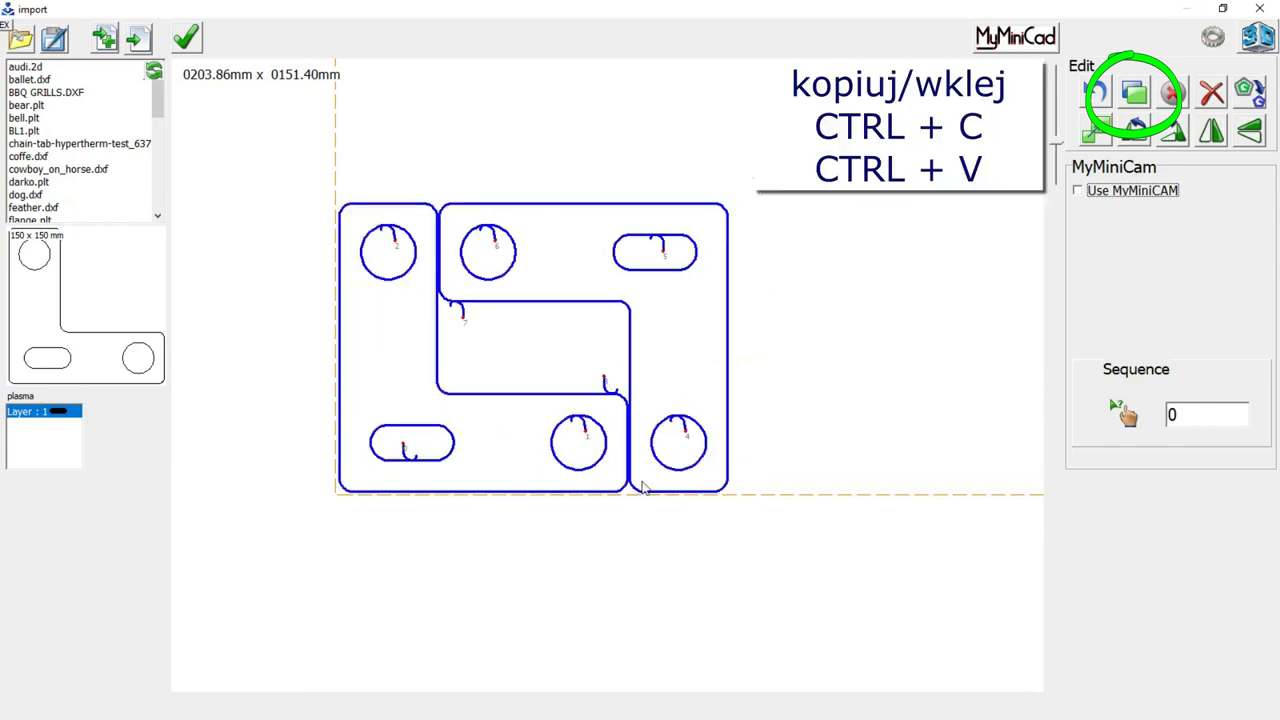
pyautogui.click(1134, 93)
pyautogui.click(1134, 93)
pyautogui.click(1134, 93)
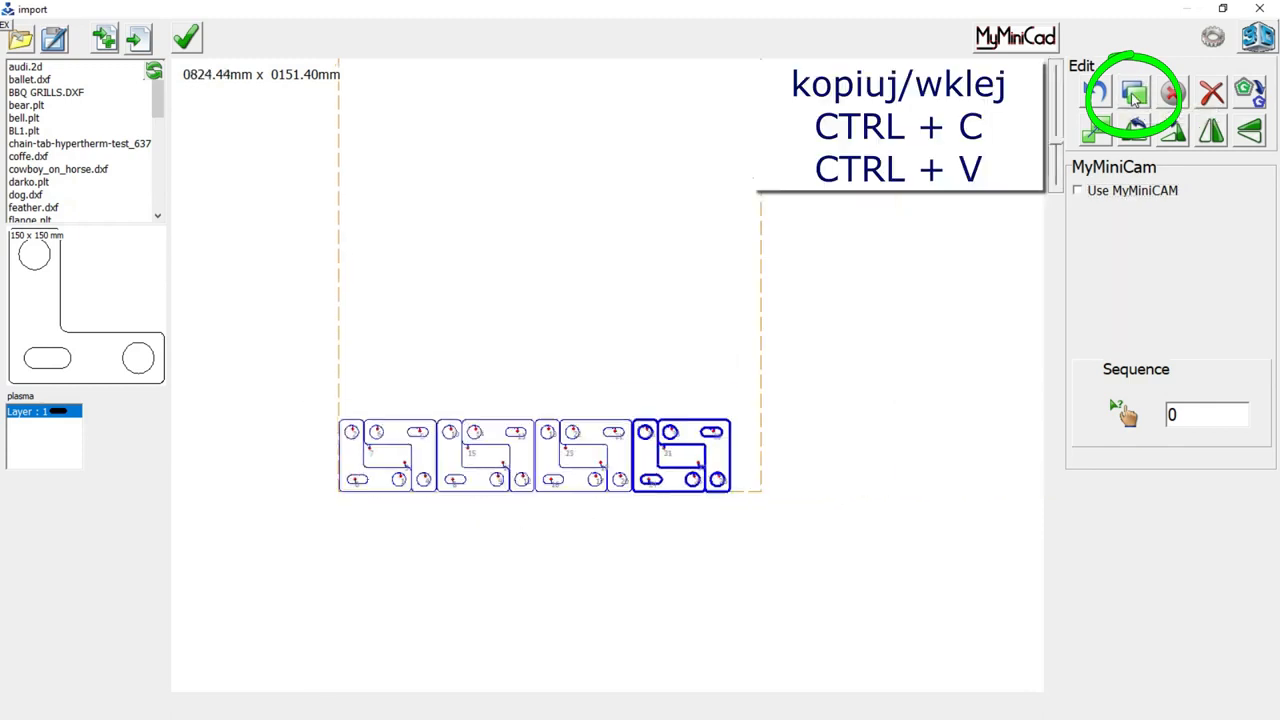
# Select the whole row of bracket pairs and duplicate it upward five times to build a six-row array.
pyautogui.moveTo(308, 404); pyautogui.dragTo(783, 524)
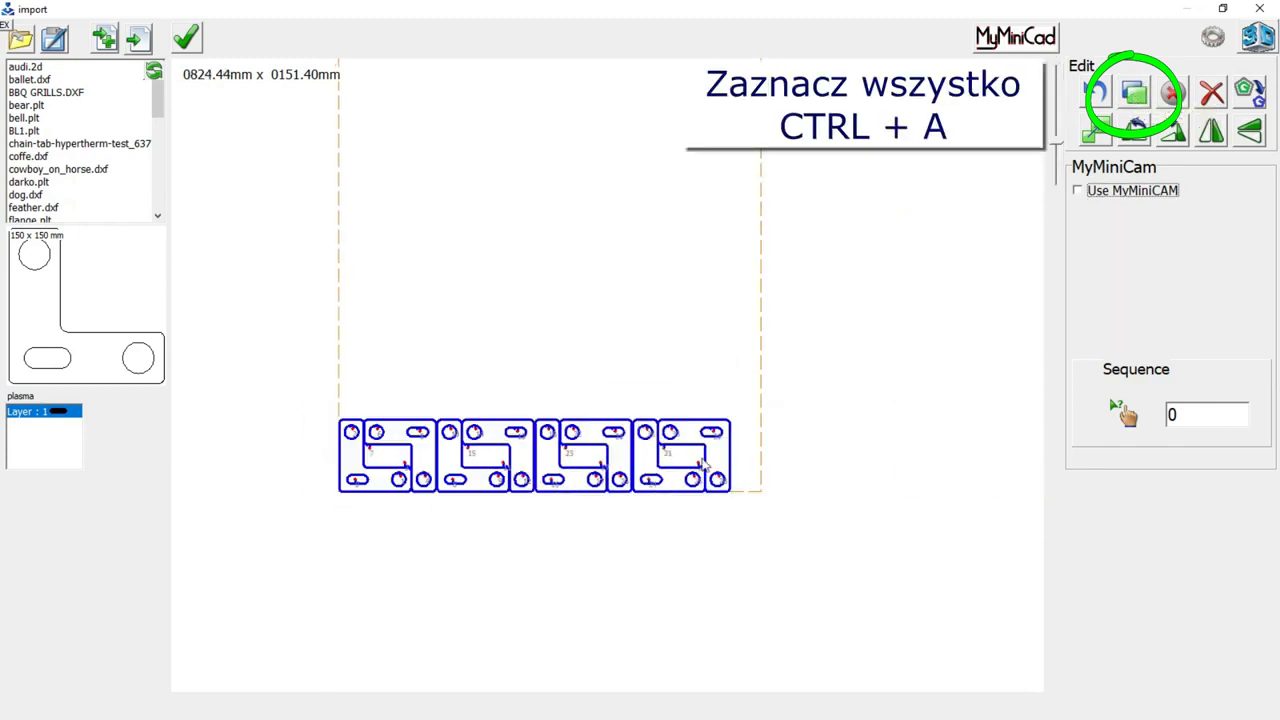
pyautogui.click(1133, 93)
pyautogui.click(1133, 93)
pyautogui.click(1133, 93)
pyautogui.click(1133, 93)
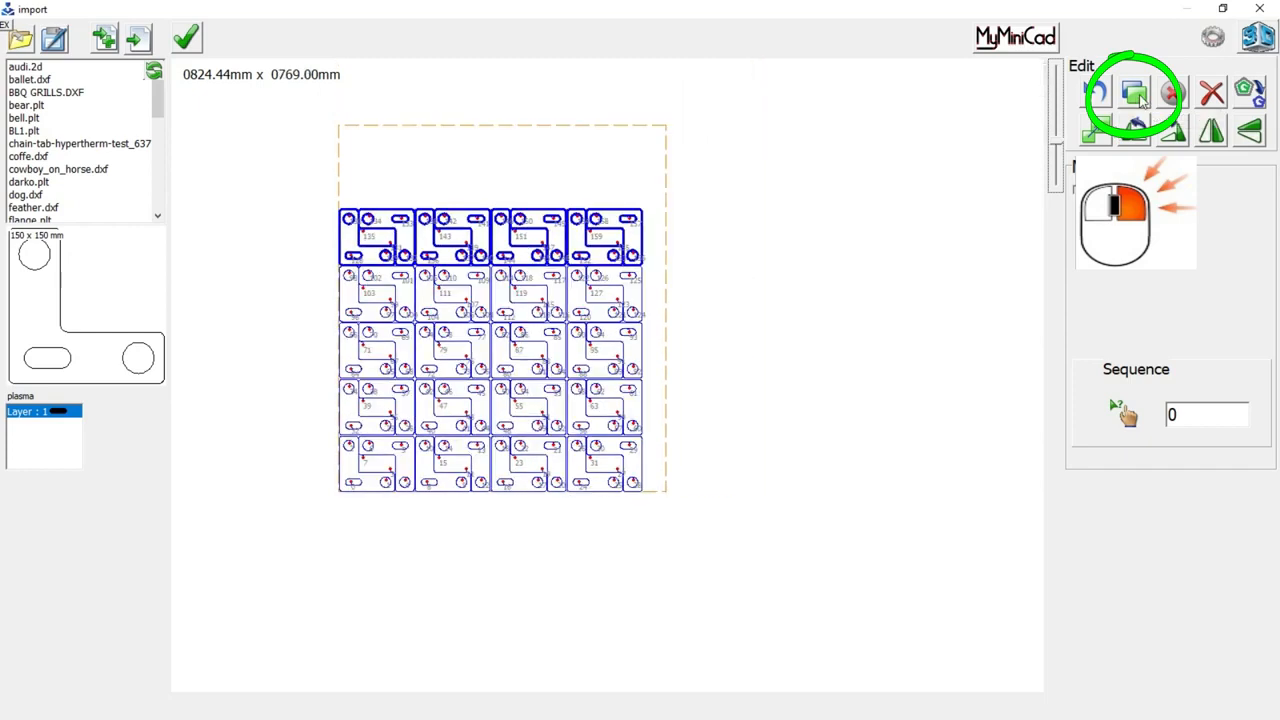
pyautogui.click(1134, 94)
# Disable cutting of the outer contours of both L-brackets in the array's upper-right pair.
pyautogui.scroll(8, 554, 229)
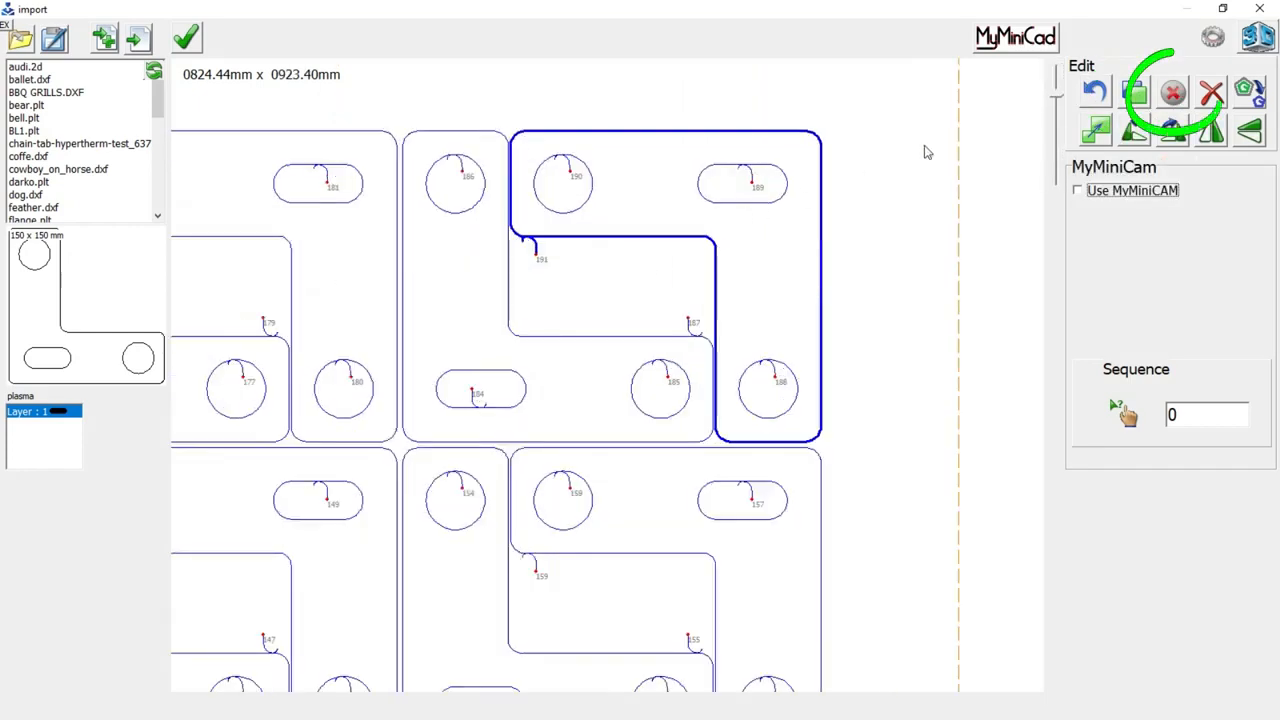
pyautogui.click(1171, 94)
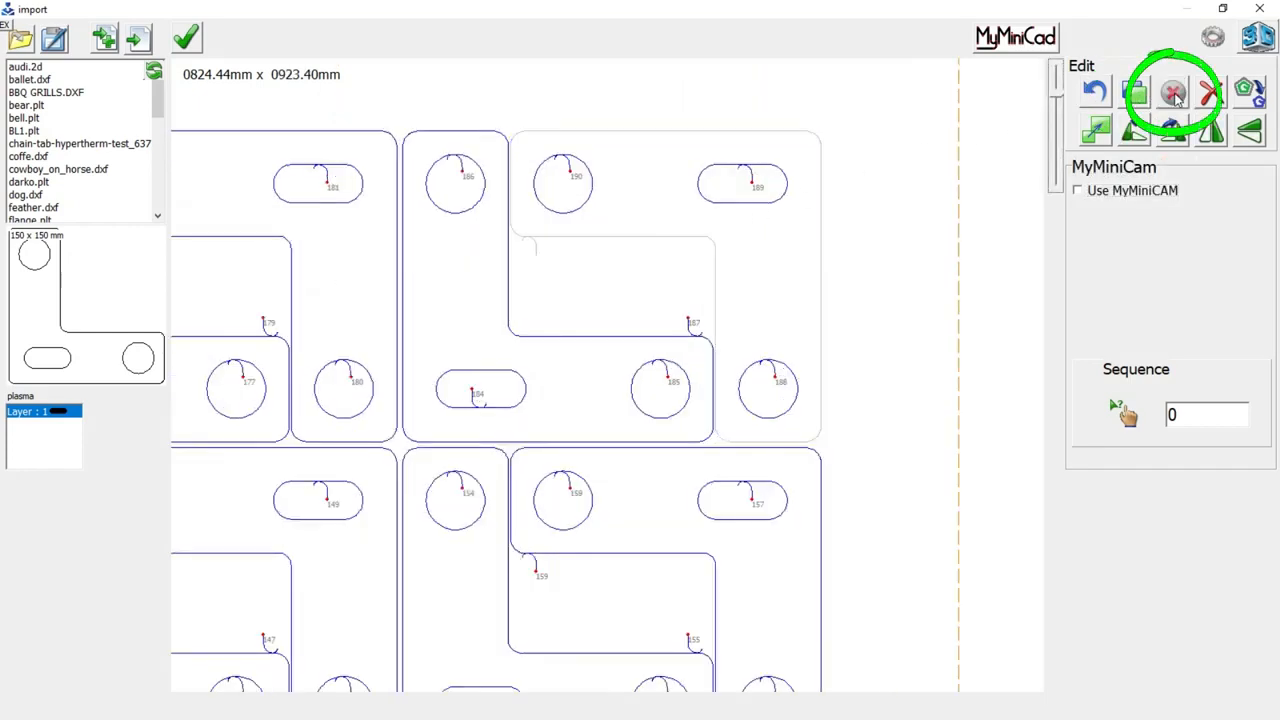
pyautogui.click(510, 252)
pyautogui.click(1176, 92)
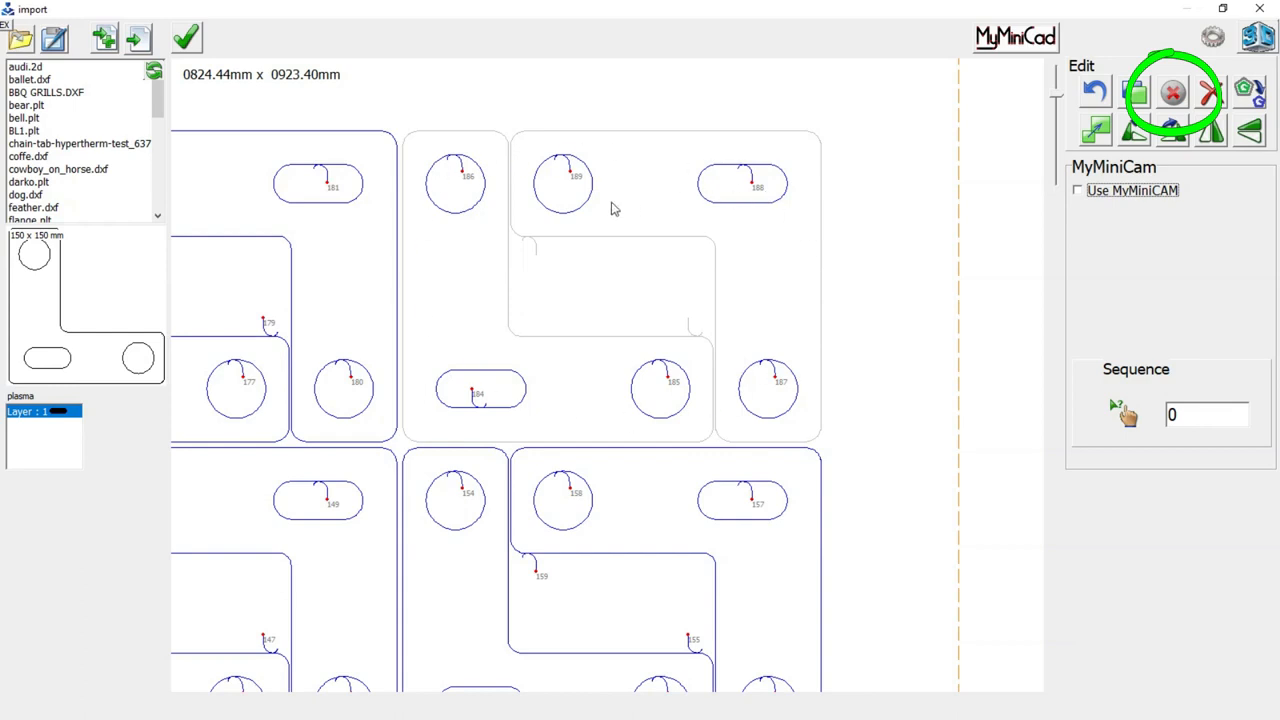
# Delete the two round holes and the slot of the upper L-bracket in the neighbouring top-row pair.
pyautogui.click(462, 248)
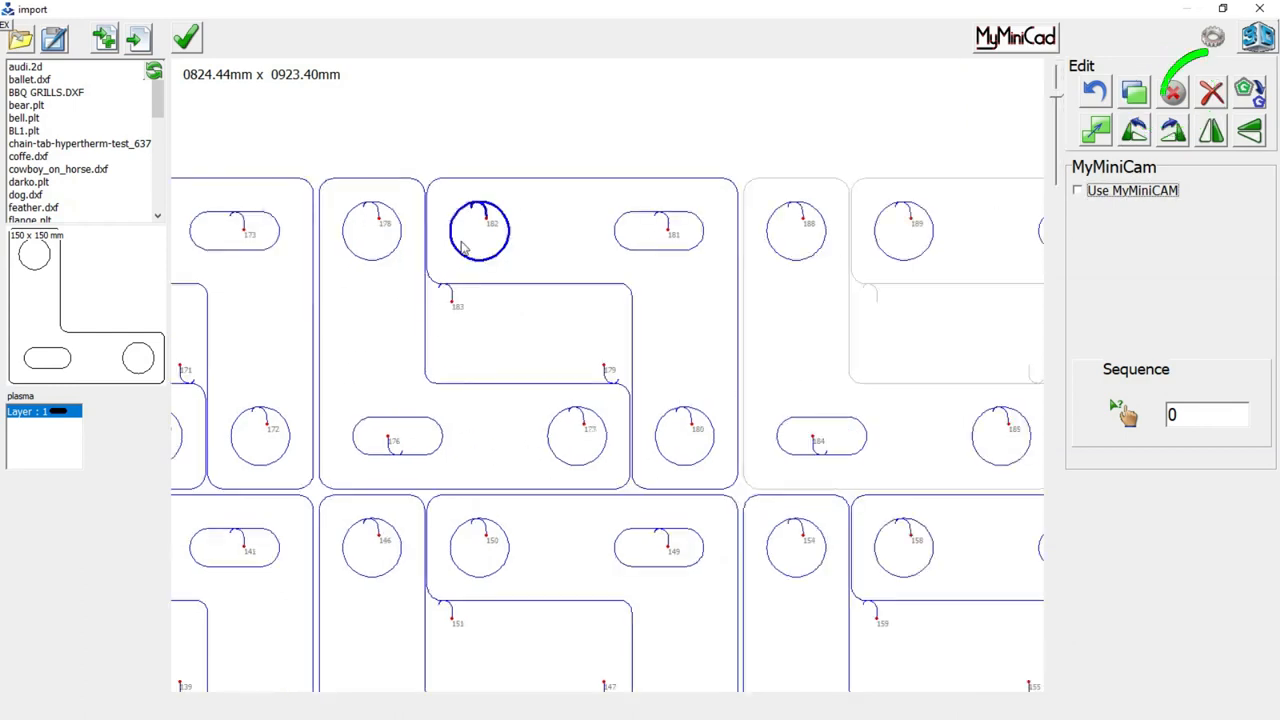
pyautogui.click(617, 249)
pyautogui.click(664, 422)
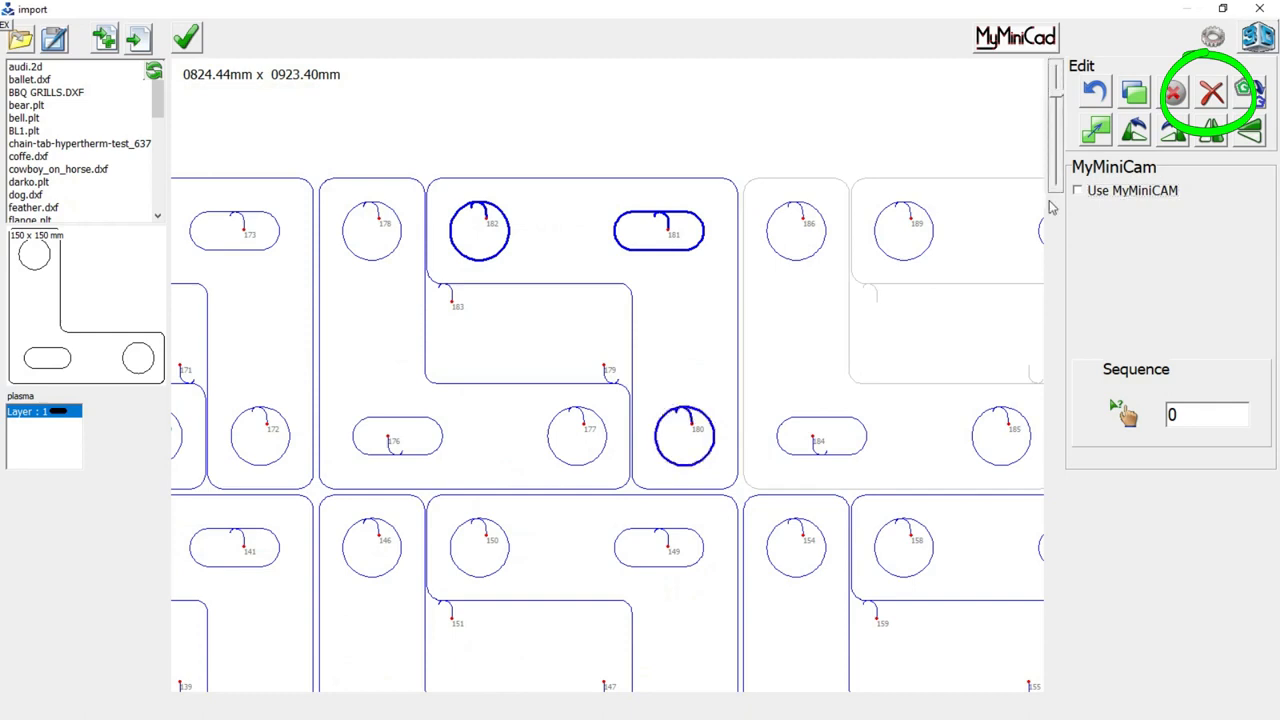
pyautogui.click(1213, 106)
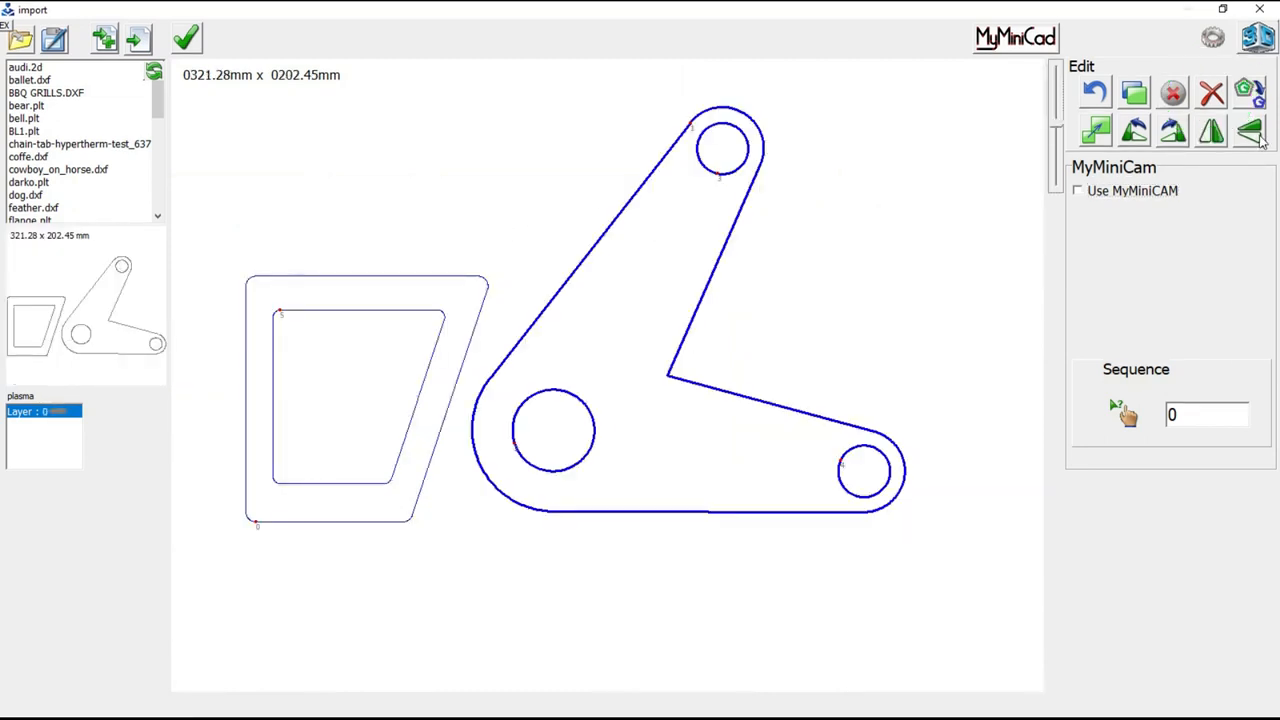
# Flip the V-shaped lever vertically twice and horizontally three times, leaving it mirrored left to right.
pyautogui.click(1250, 131)
pyautogui.click(1250, 131)
pyautogui.click(1215, 140)
pyautogui.click(1215, 140)
pyautogui.click(1215, 140)
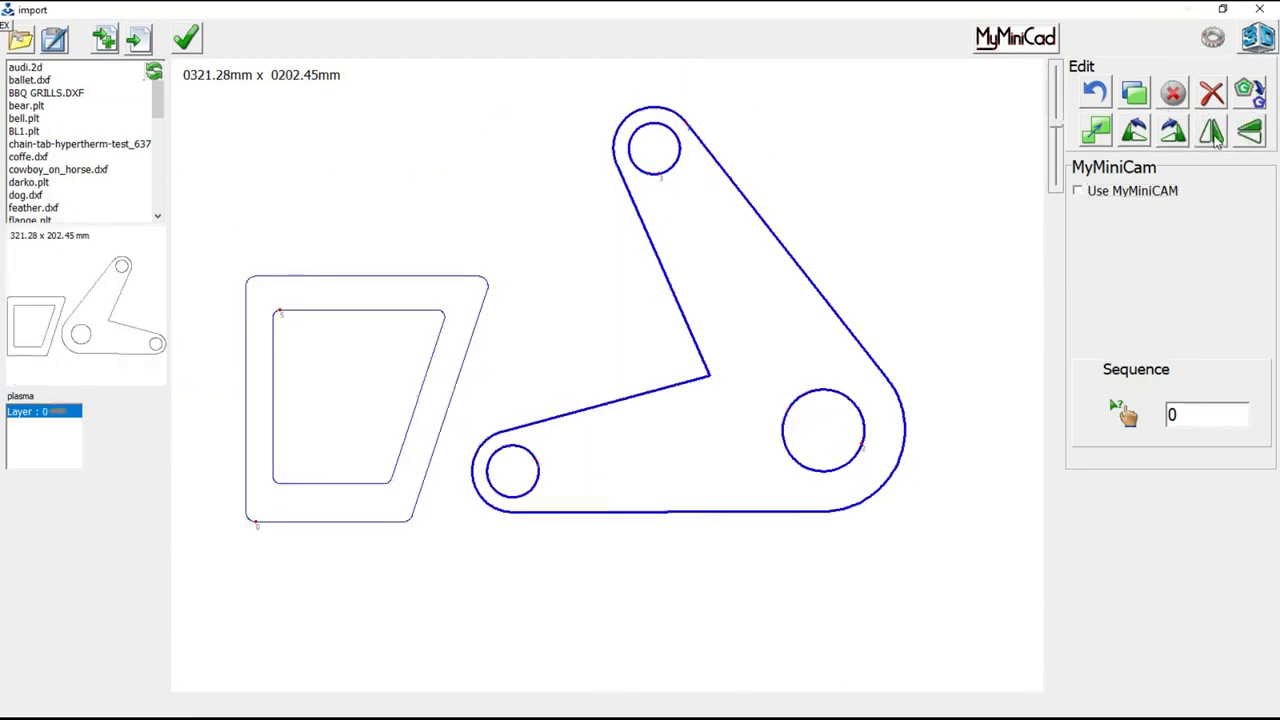
# Rotate the V-shaped lever three times in 90° steps one way and three times back.
pyautogui.click(1175, 135)
pyautogui.click(1175, 135)
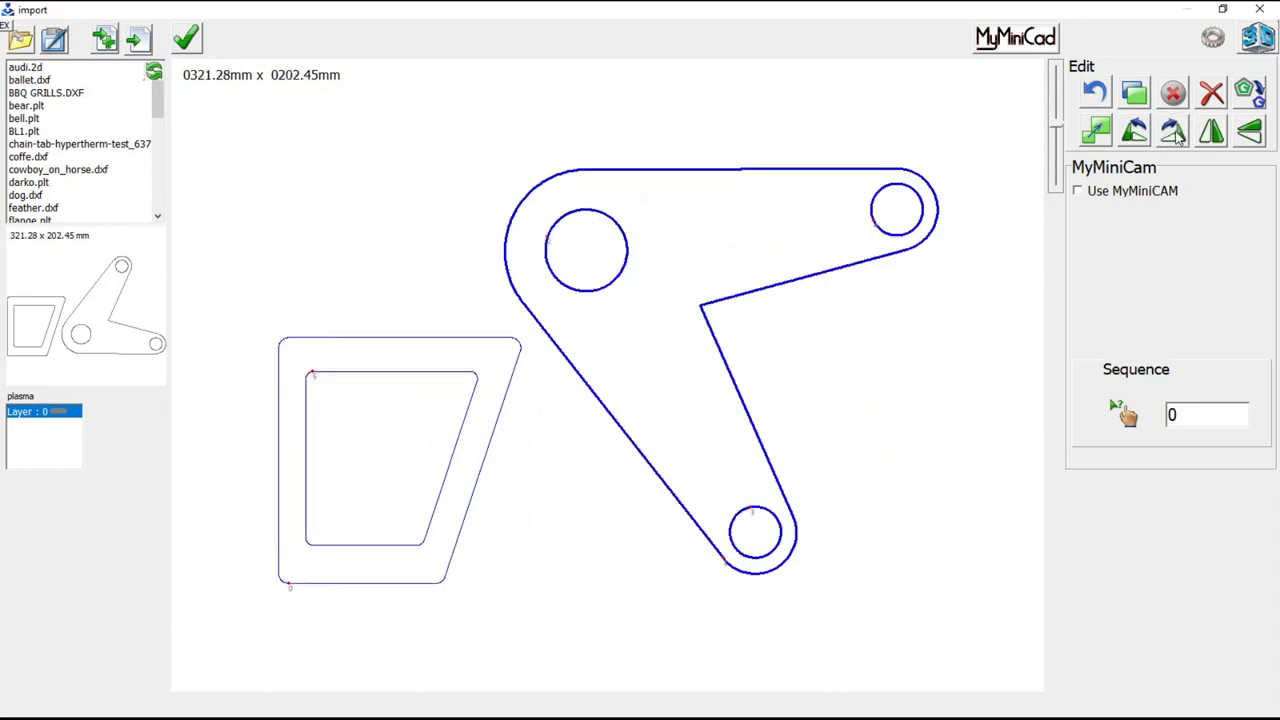
pyautogui.click(1175, 135)
pyautogui.click(1143, 135)
pyautogui.click(1143, 135)
pyautogui.click(1143, 135)
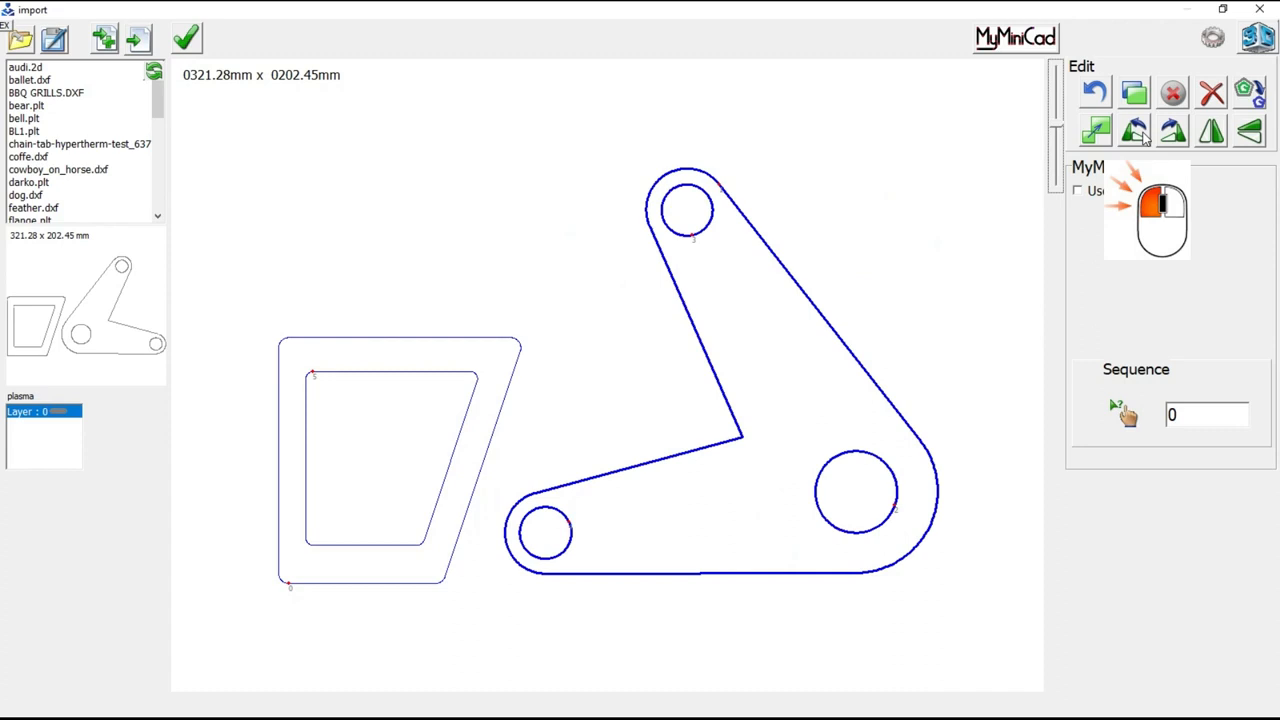
# Rotate the V-shaped lever by small angle steps until its upper arm reaches the trapezoidal frame's corner.
pyautogui.click(1143, 135)
pyautogui.click(1143, 135)
pyautogui.click(1143, 135)
pyautogui.rightClick(1143, 135)
pyautogui.click(1143, 135)
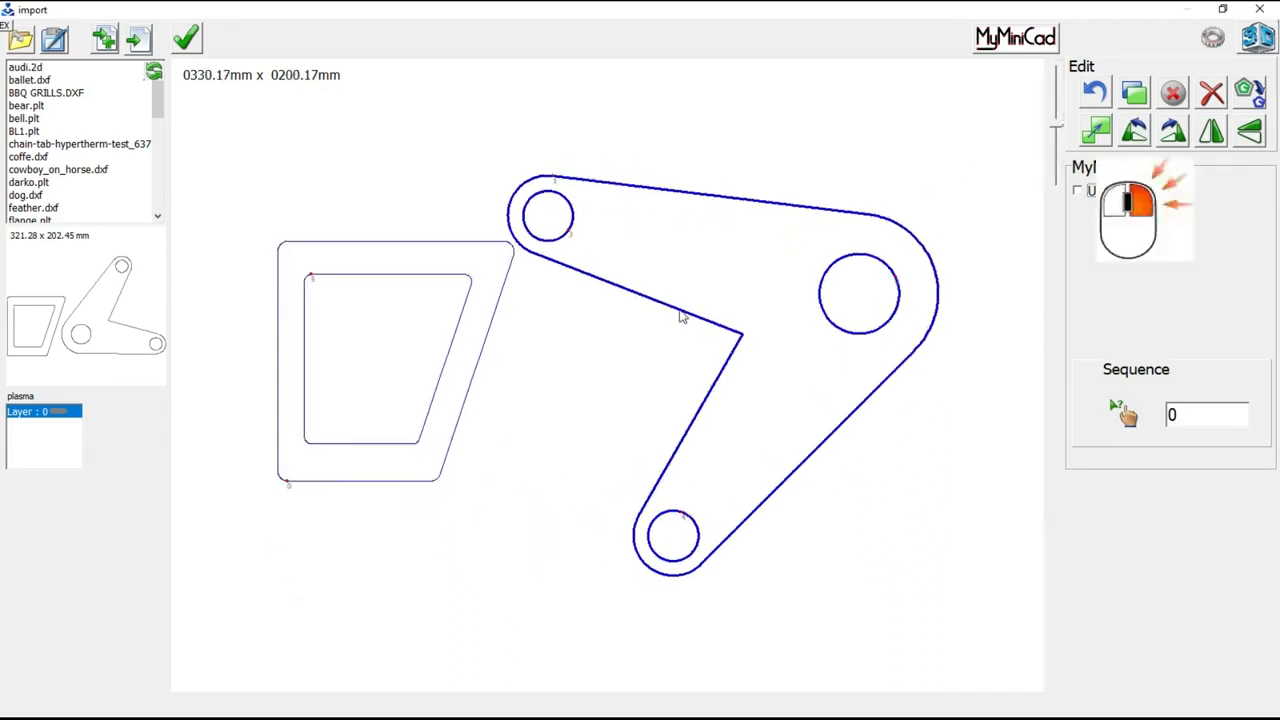
# Move the V-shaped lever closer to the trapezoidal frame, rotating it further and adjusting its position.
pyautogui.moveTo(680, 316); pyautogui.dragTo(514, 209)
pyautogui.click(1143, 135)
pyautogui.click(1143, 135)
pyautogui.click(1143, 135)
pyautogui.click(1143, 135)
pyautogui.moveTo(663, 320); pyautogui.dragTo(629, 334)
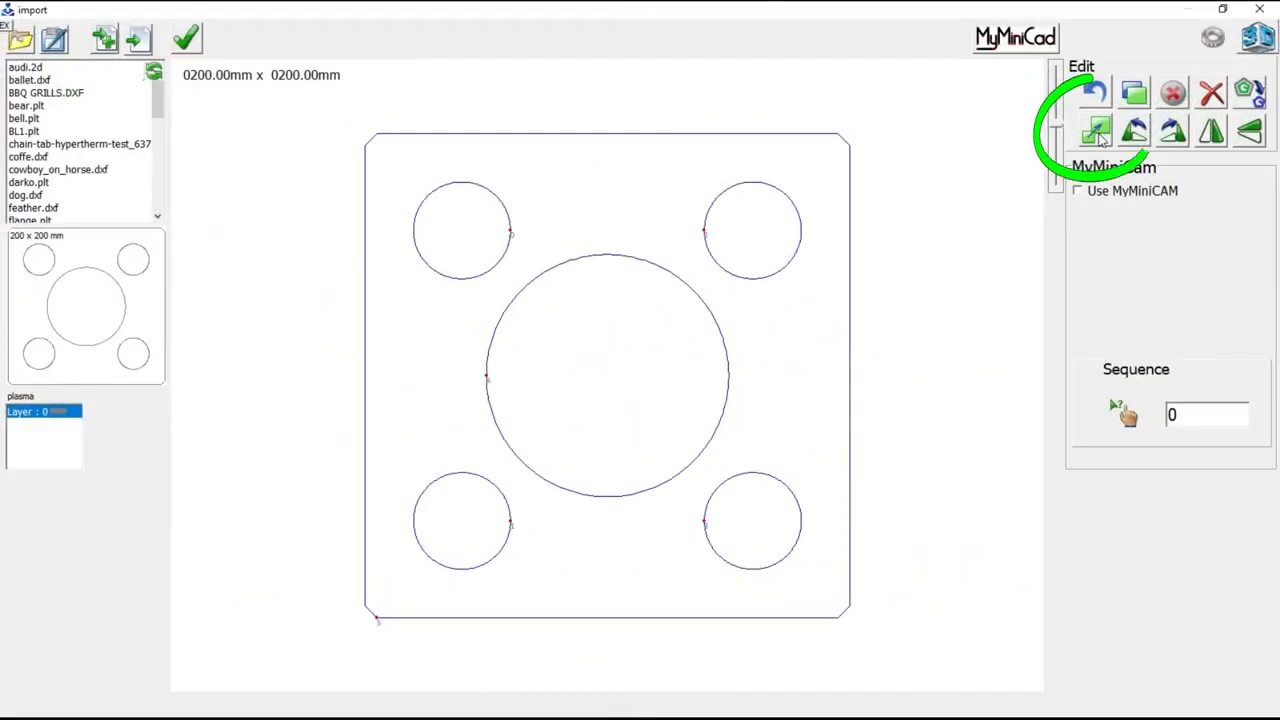
# Scale the square plate with five holes by a factor of 0.5.
pyautogui.click(1096, 130)
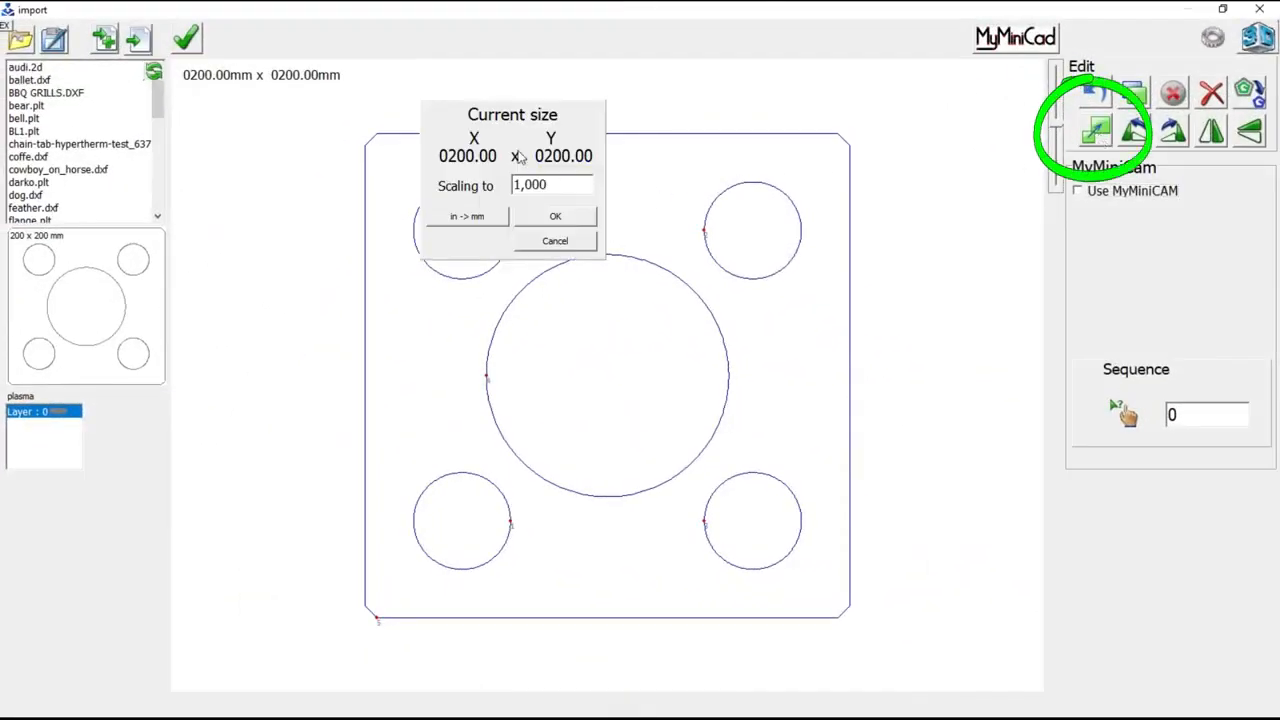
pyautogui.moveTo(566, 185); pyautogui.dragTo(497, 184)
pyautogui.write('0.5')
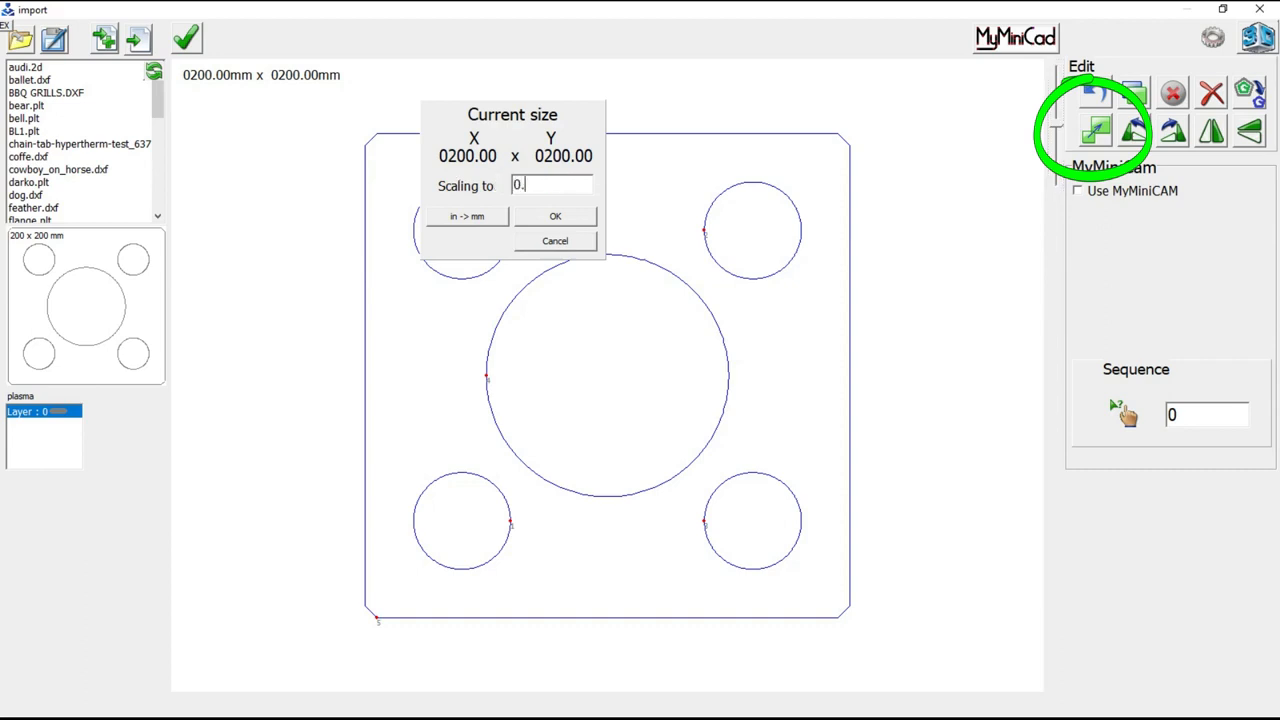
pyautogui.click(551, 217)
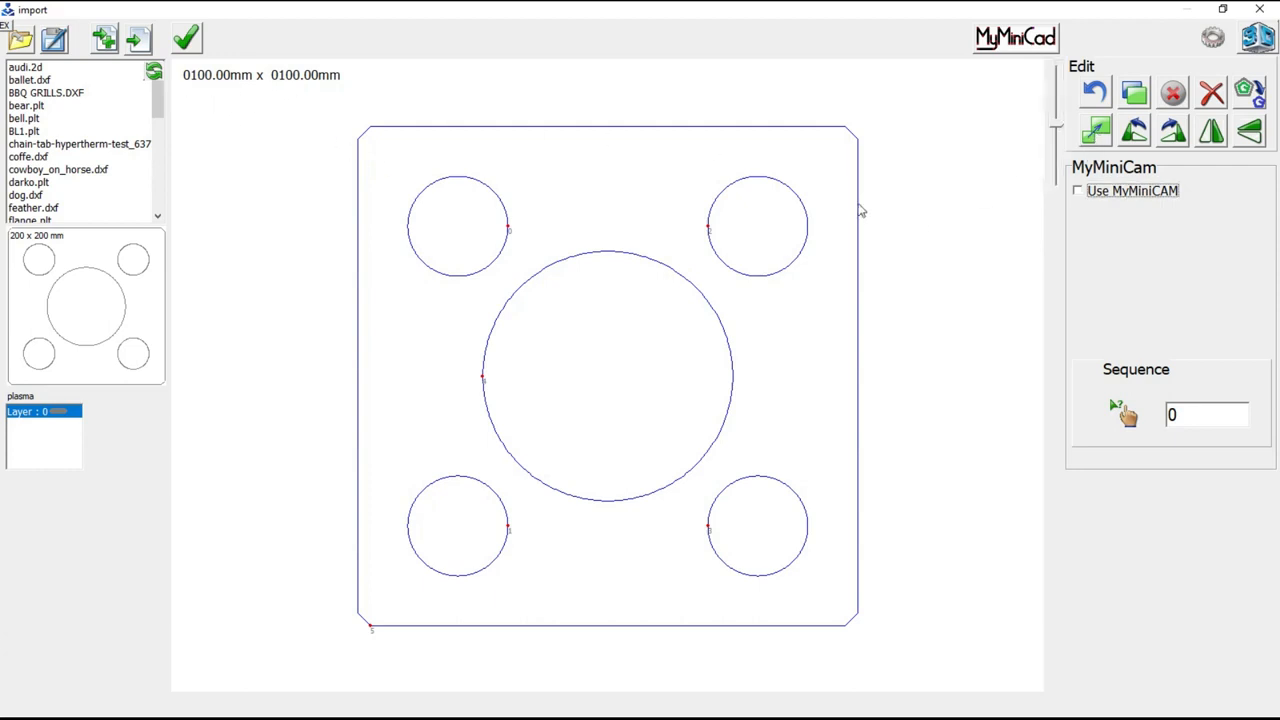
# Scale the square plate with five holes to an X size of 88 mm.
pyautogui.click(1100, 137)
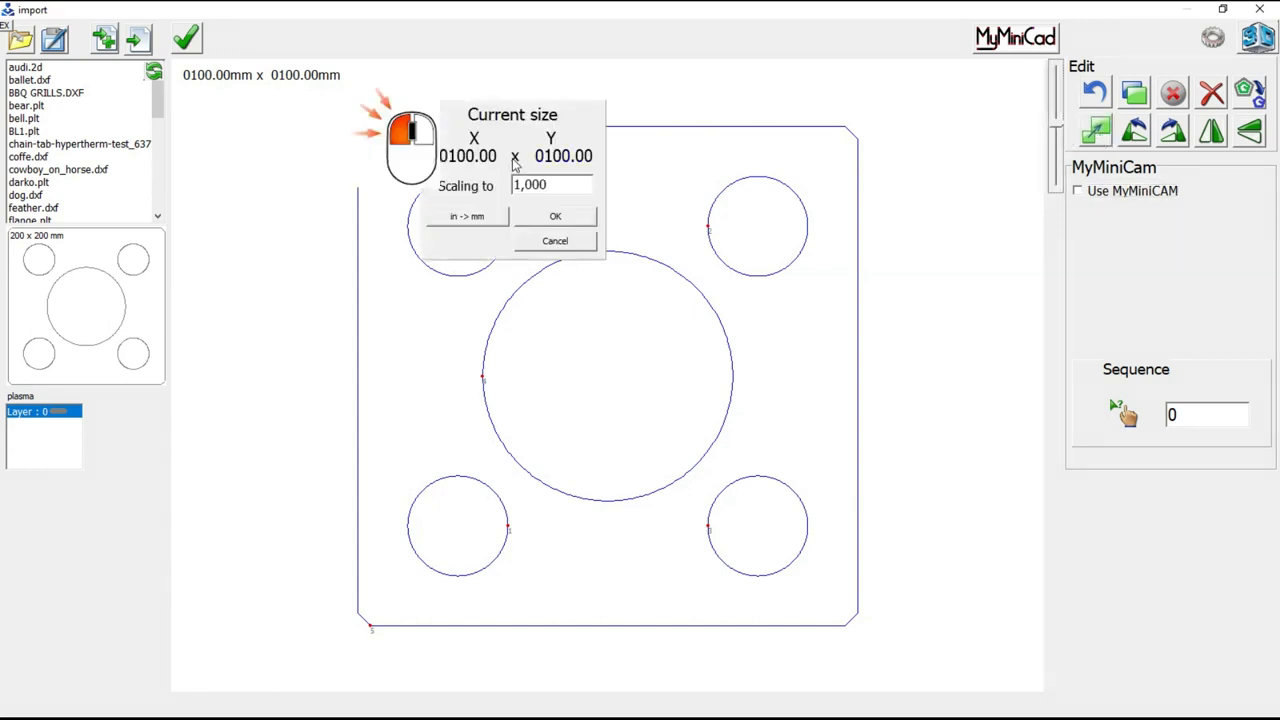
pyautogui.click(466, 160)
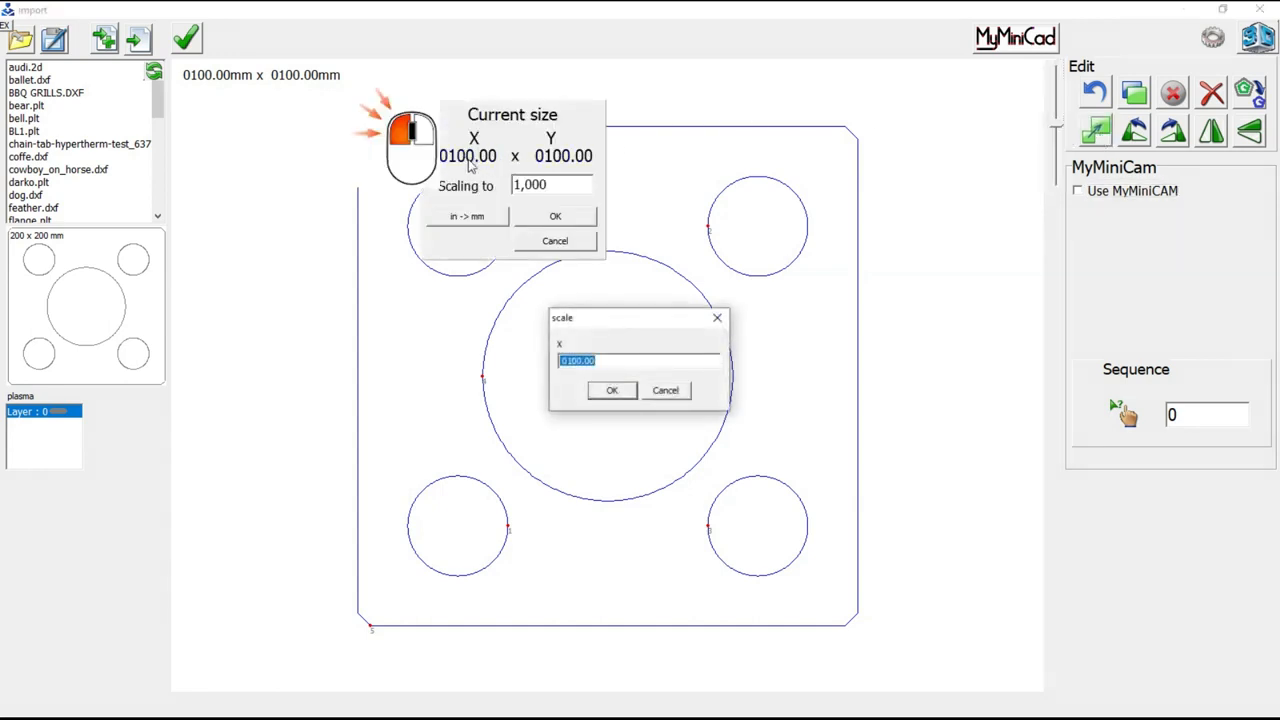
pyautogui.write('88')
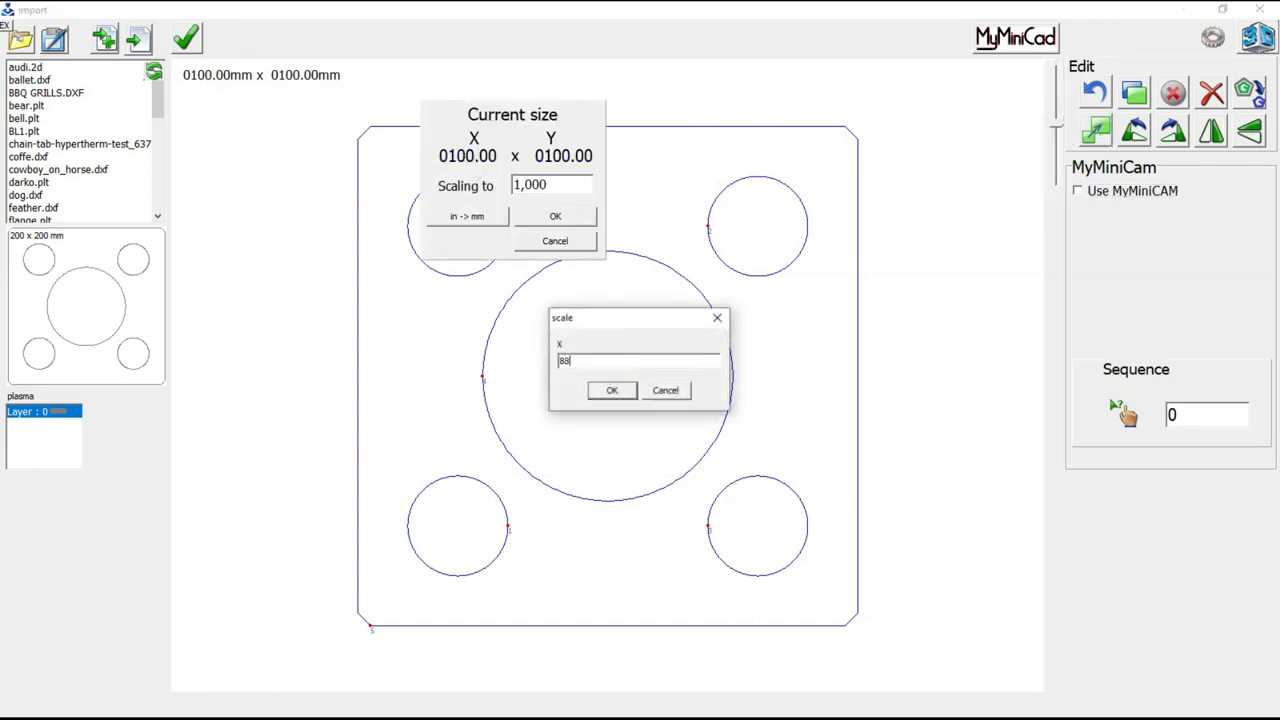
pyautogui.click(612, 391)
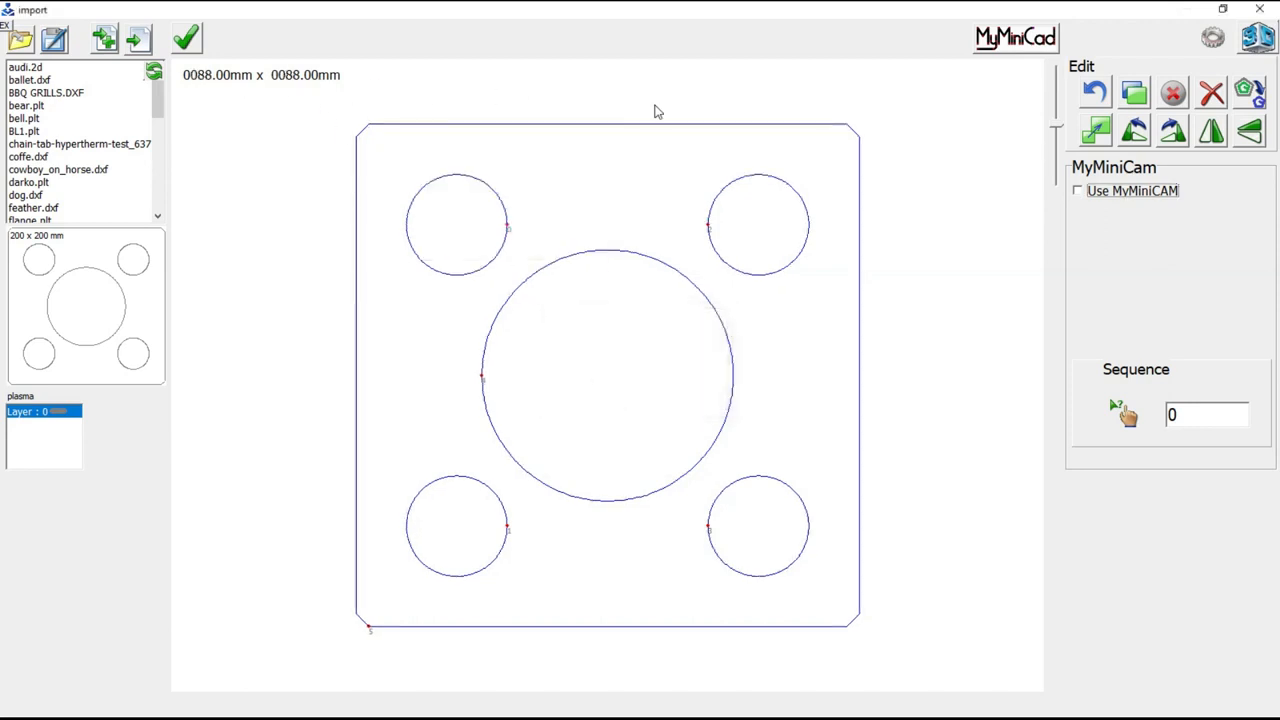
# Try scaling the square plate to a Y size of 120 mm.
pyautogui.click(1097, 131)
pyautogui.rightClick(574, 164)
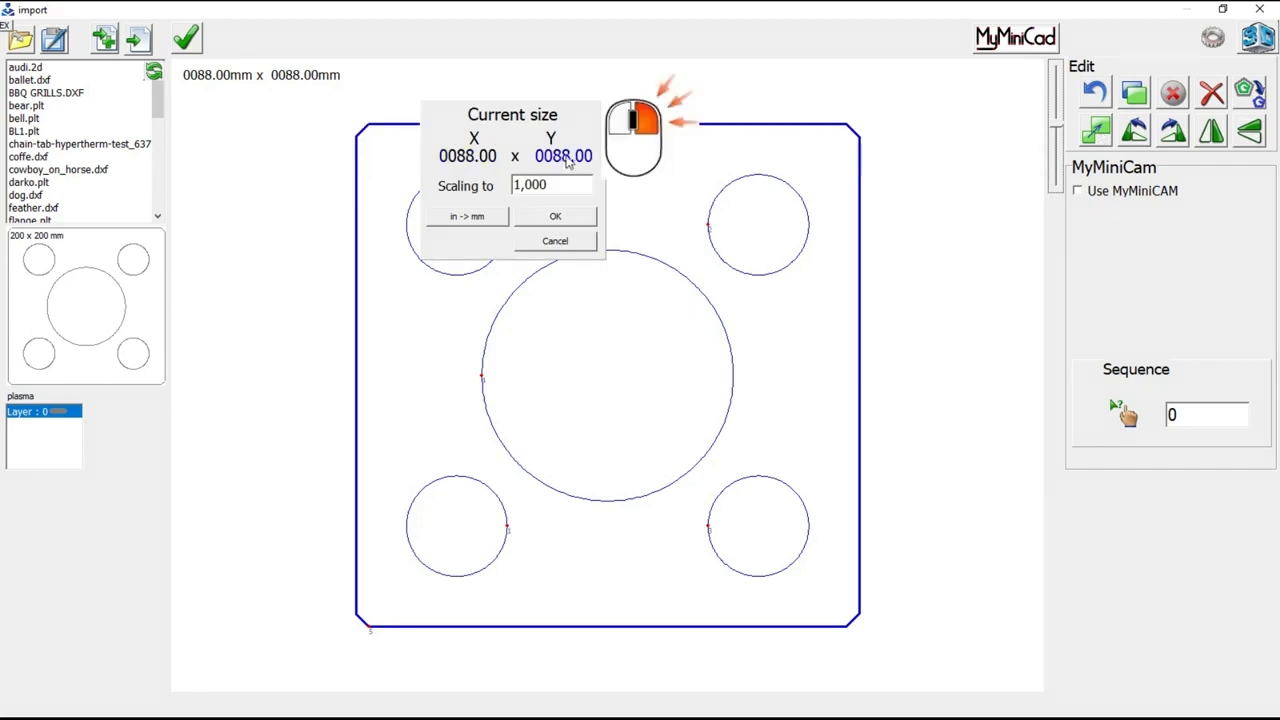
pyautogui.write('120')
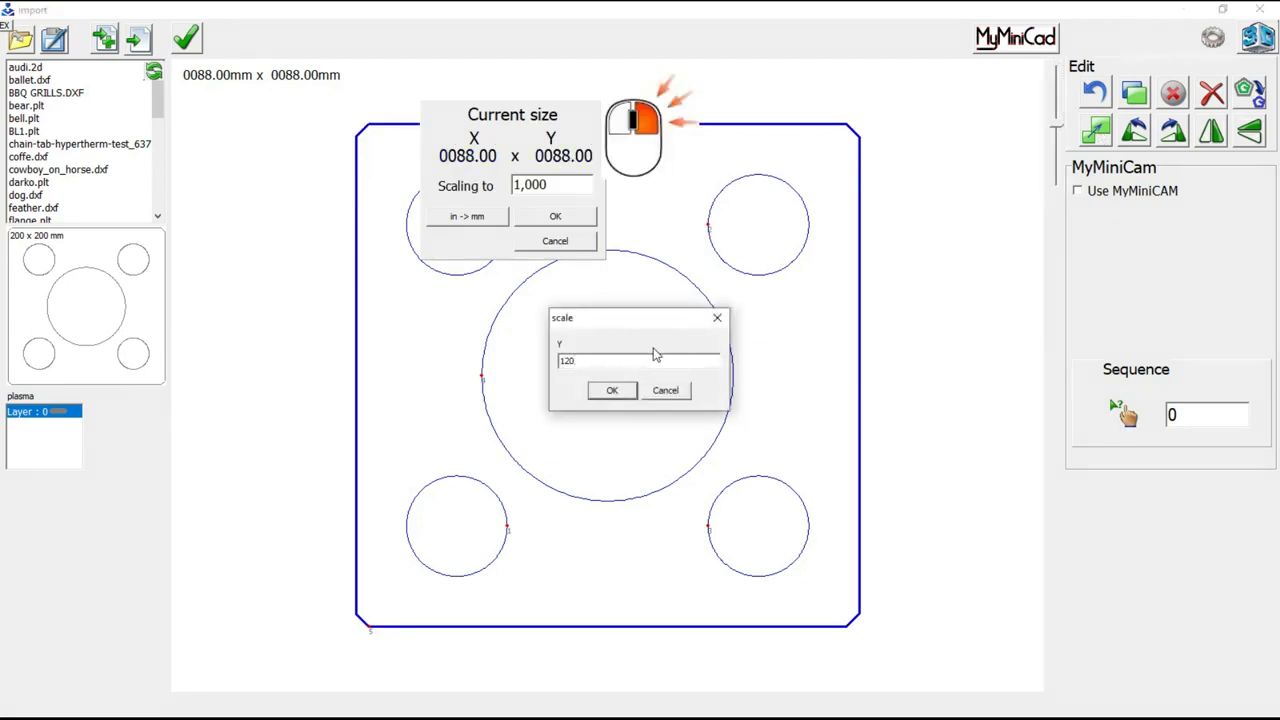
pyautogui.click(611, 392)
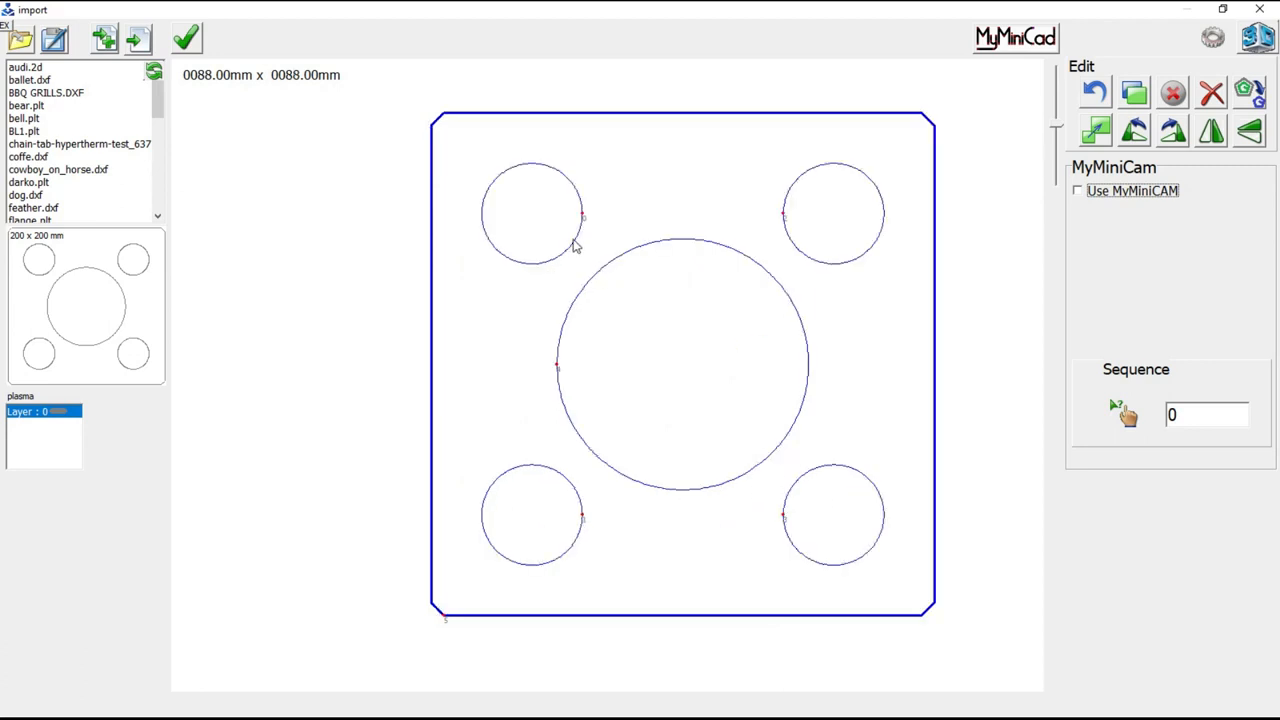
# Select the four small corner holes of the square plate together.
pyautogui.click(575, 247)
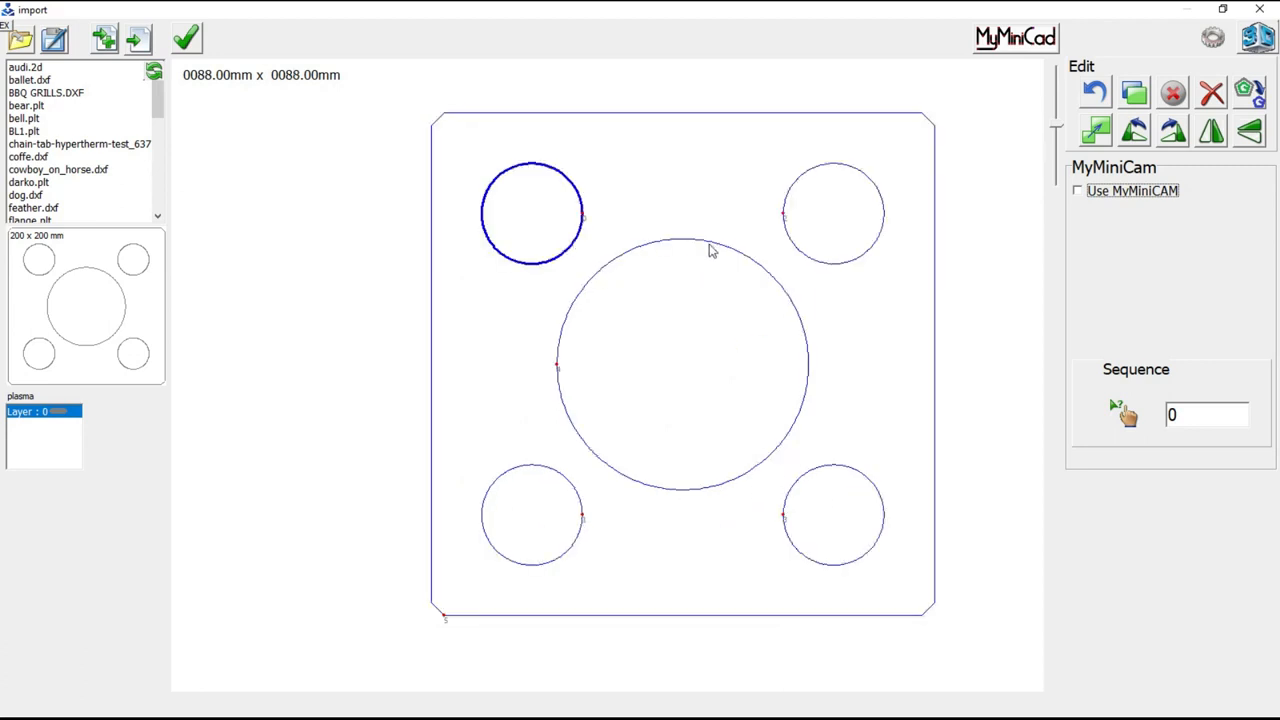
pyautogui.click(786, 236)
pyautogui.click(826, 480)
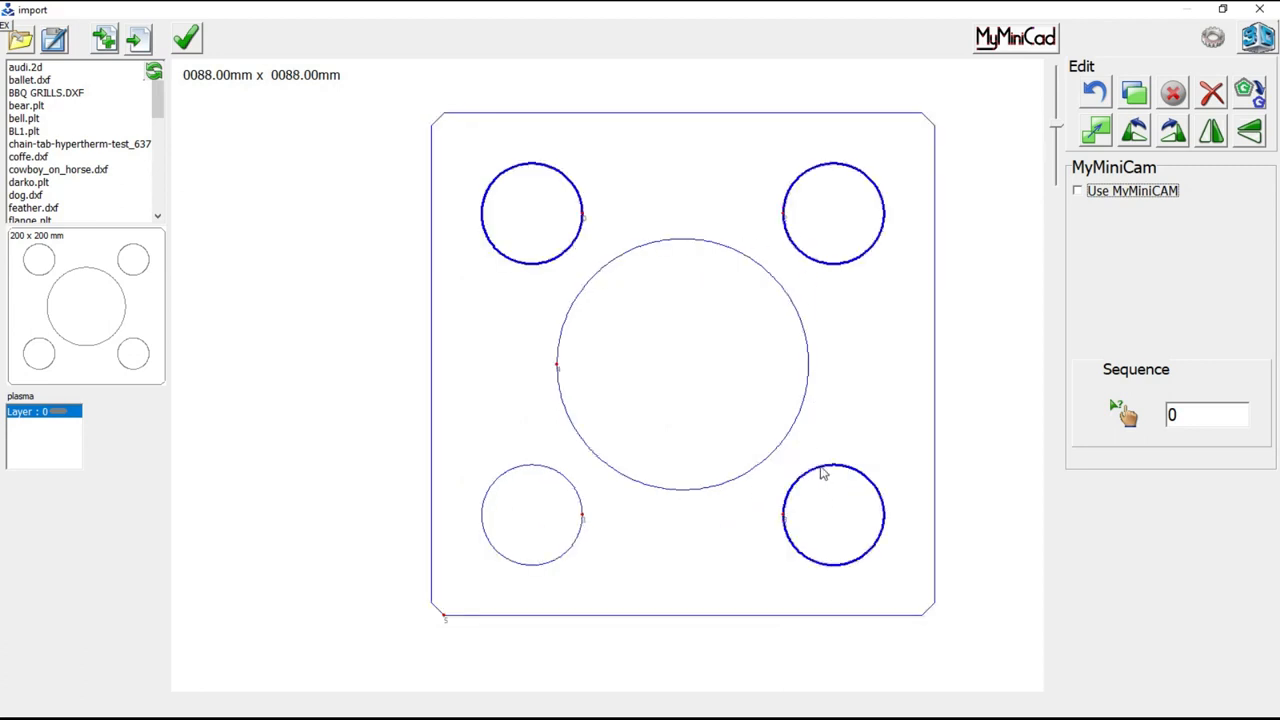
pyautogui.click(547, 471)
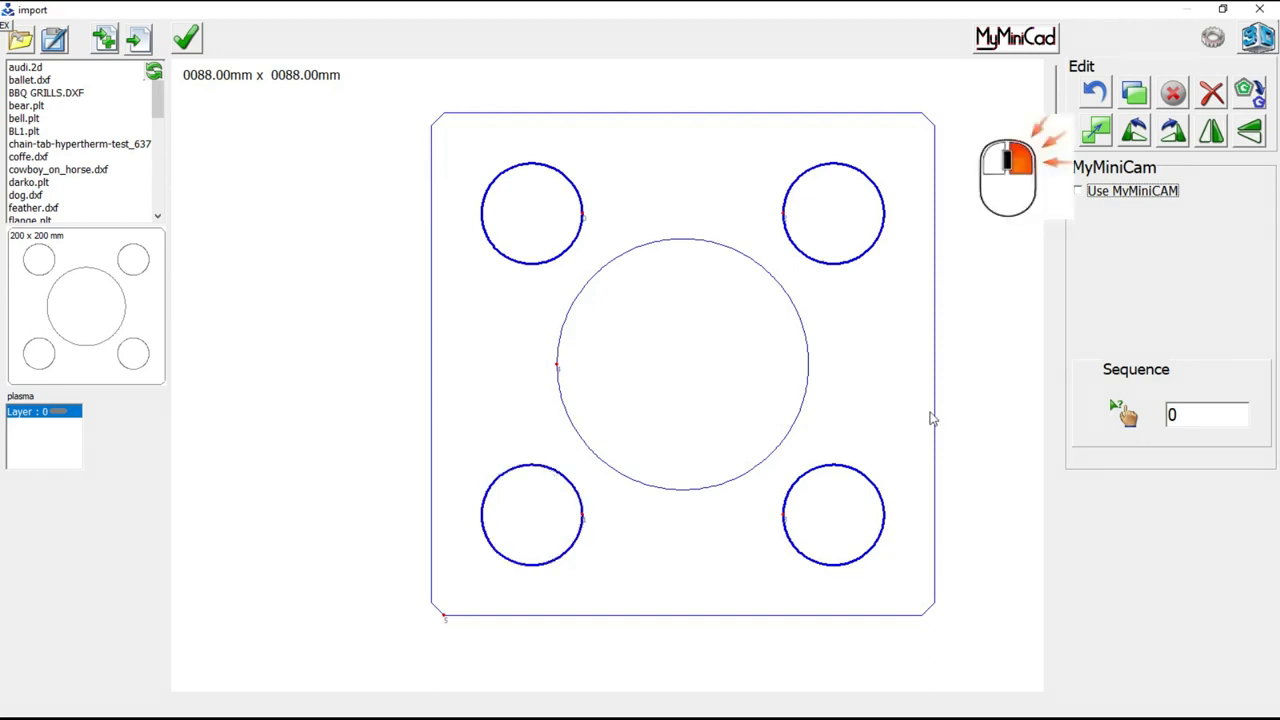